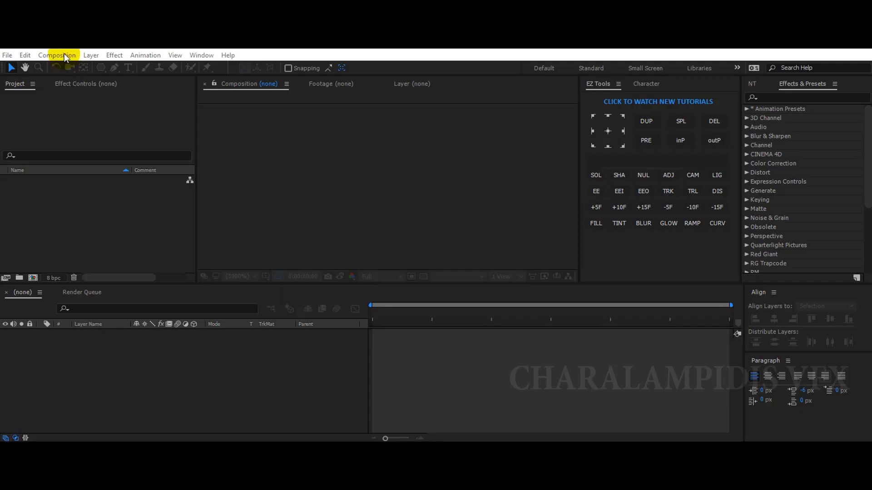
Step: Create a new composition named 'final' at 1920×1080 with a 0:00:20:00 duration
{"action": "left_click", "coordinate": [64, 55]}
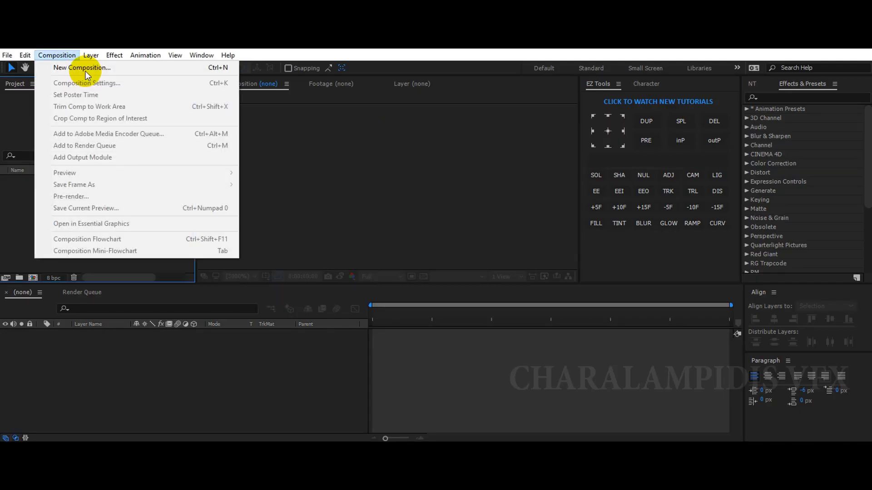
{"action": "left_click", "coordinate": [85, 69]}
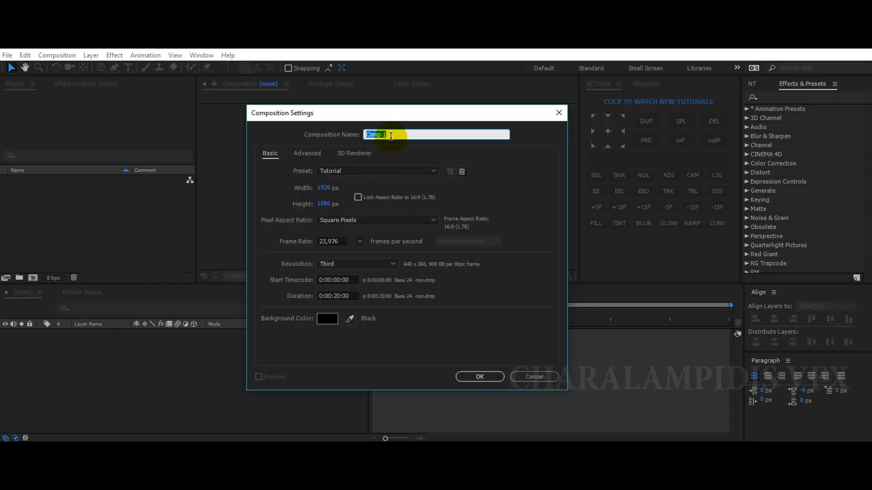
{"action": "type", "text": "final"}
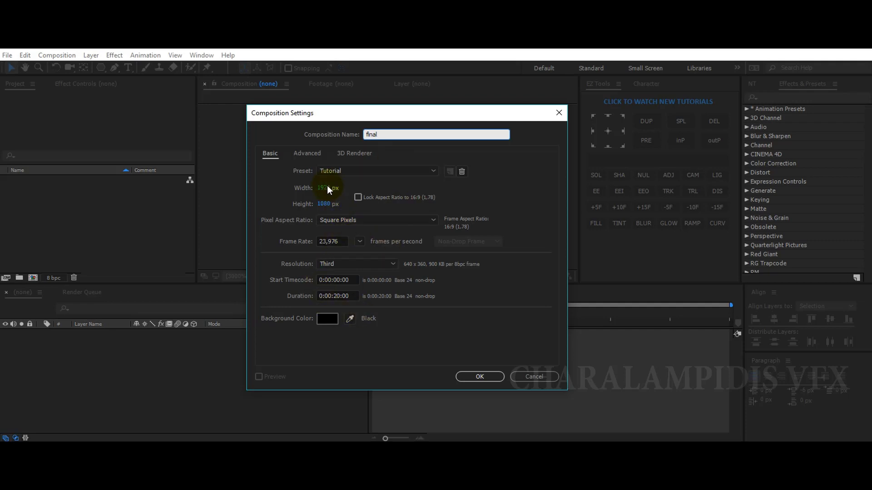
{"action": "left_click", "coordinate": [325, 187]}
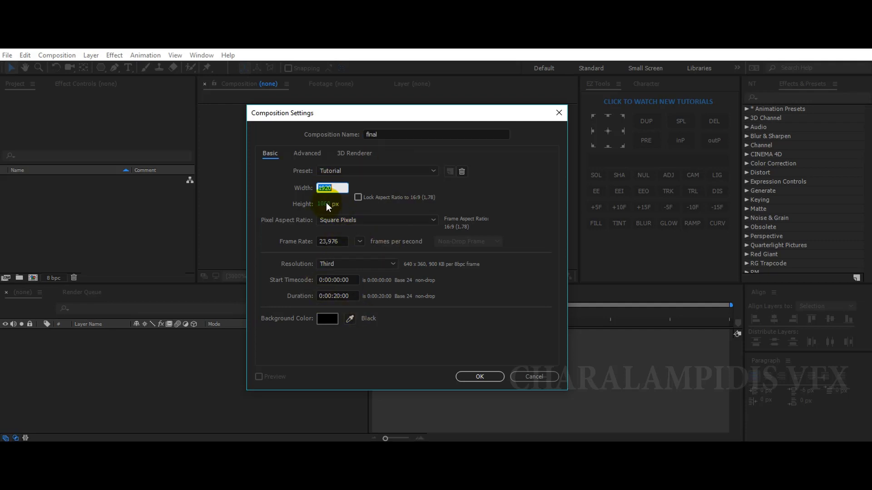
{"action": "left_click", "coordinate": [336, 296]}
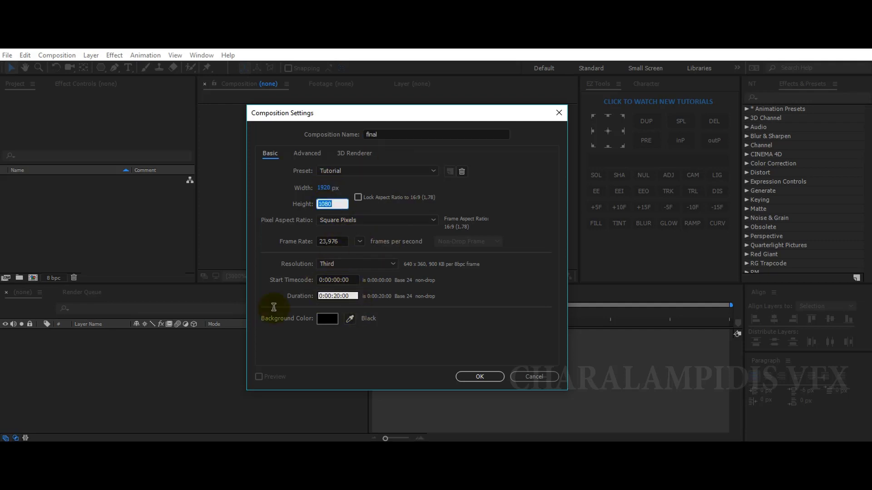
{"action": "left_click", "coordinate": [484, 377]}
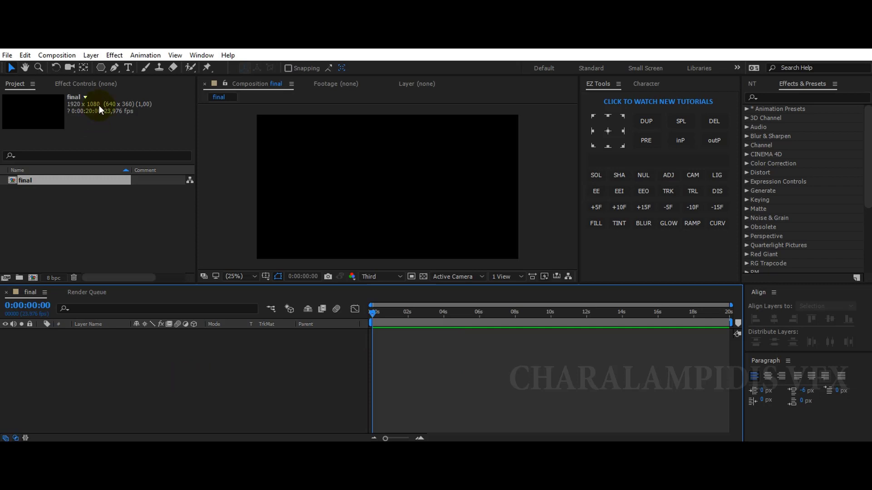
Step: Pick the Polygon tool with an FF0000 red stroke and draw a pentagon in the viewer
{"action": "left_click", "coordinate": [101, 69]}
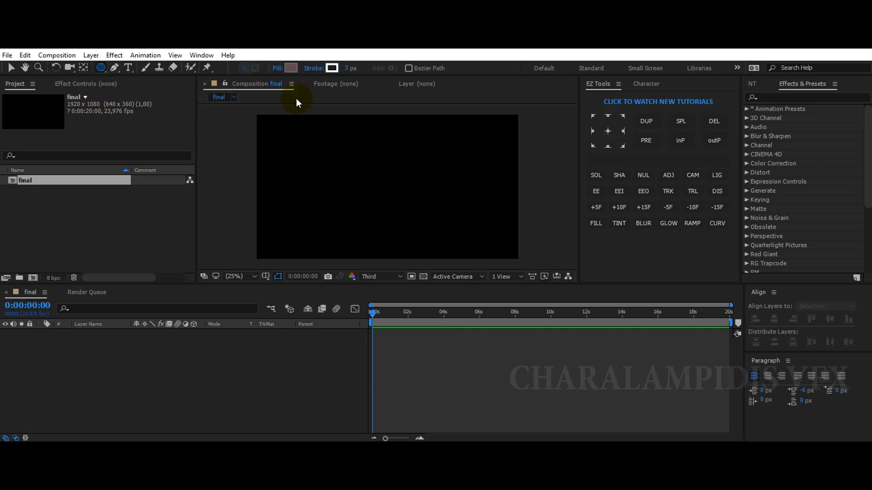
{"action": "left_click", "coordinate": [332, 68]}
{"action": "left_click_drag", "start_coordinate": [454, 327], "coordinate": [489, 262]}
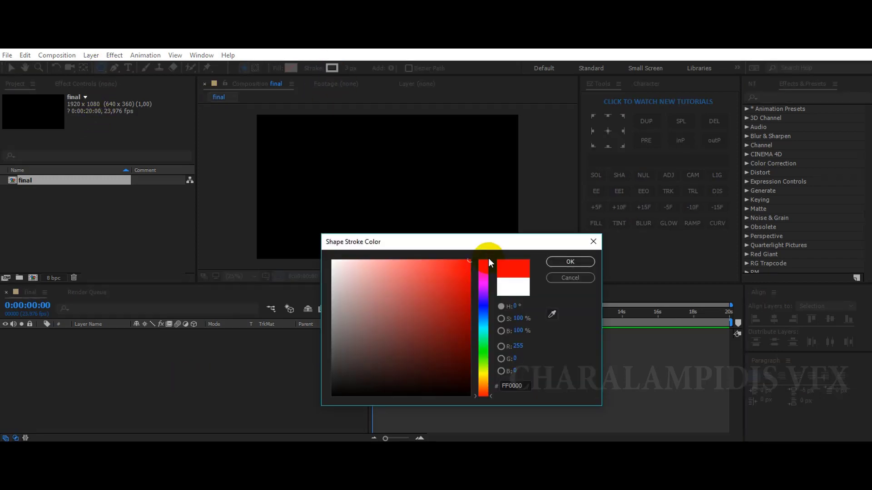
{"action": "left_click", "coordinate": [570, 263]}
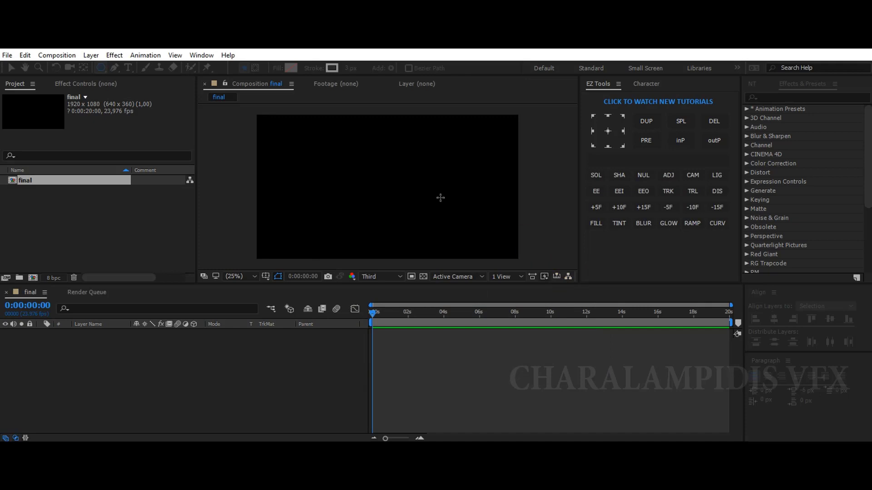
{"action": "left_click", "coordinate": [381, 170]}
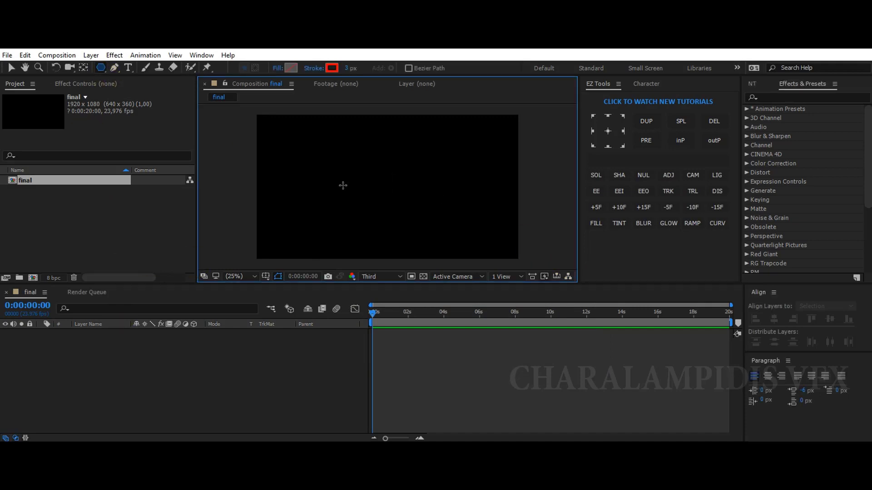
{"action": "left_click_drag", "start_coordinate": [368, 164], "coordinate": [397, 217]}
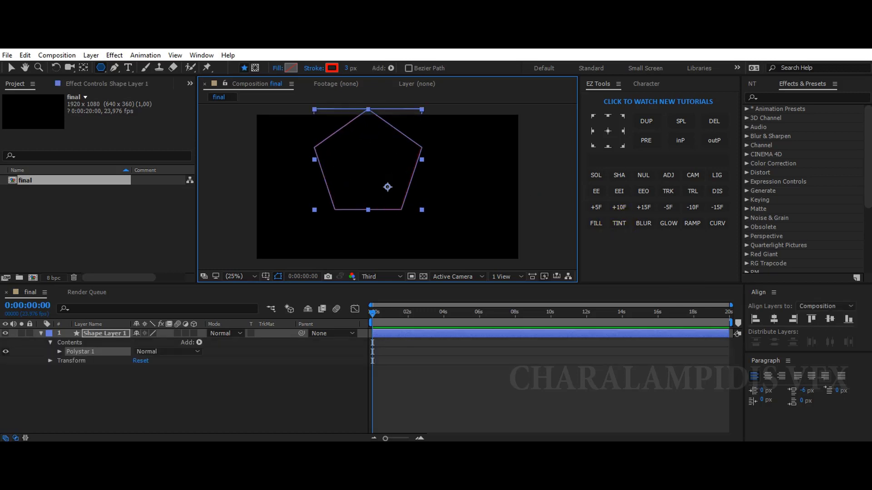
Step: Centre the pentagon in the comp and set its Polystar Points to 4, making a diamond
{"action": "left_click", "coordinate": [775, 319]}
{"action": "left_click", "coordinate": [830, 319]}
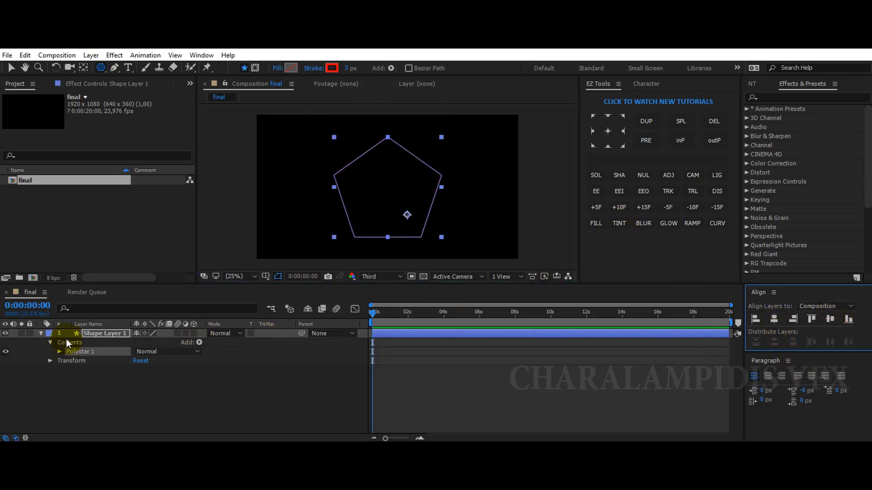
{"action": "left_click", "coordinate": [59, 351]}
{"action": "left_click", "coordinate": [69, 360]}
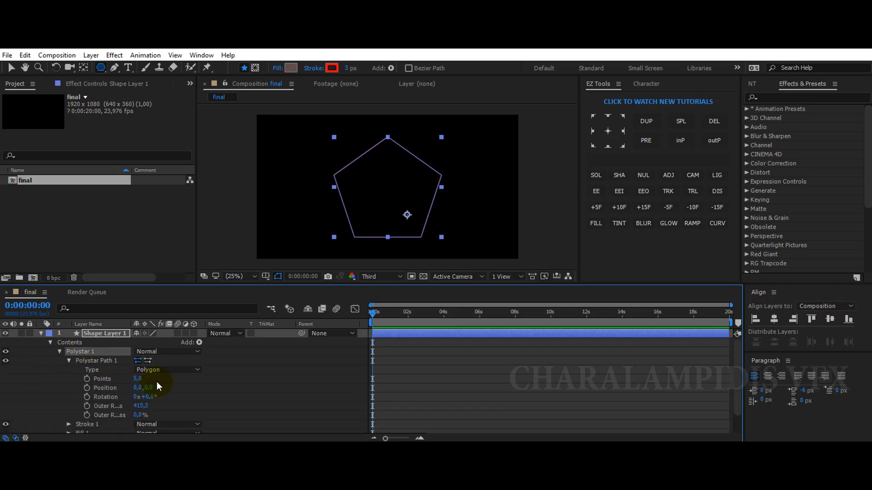
{"action": "left_click", "coordinate": [139, 379]}
{"action": "type", "text": "4"}
{"action": "key", "text": "Return"}
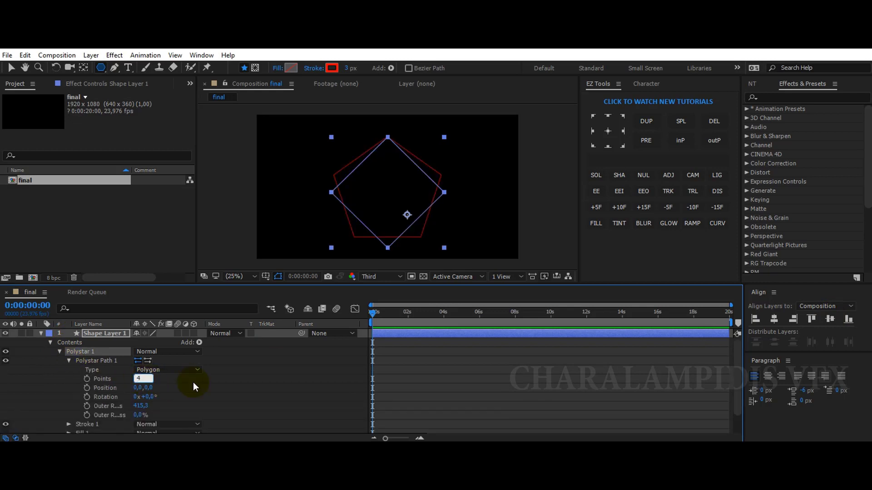
Step: Rename the shape layer 'rectagle 1' and move its anchor point to the diamond's centre
{"action": "left_click", "coordinate": [95, 336]}
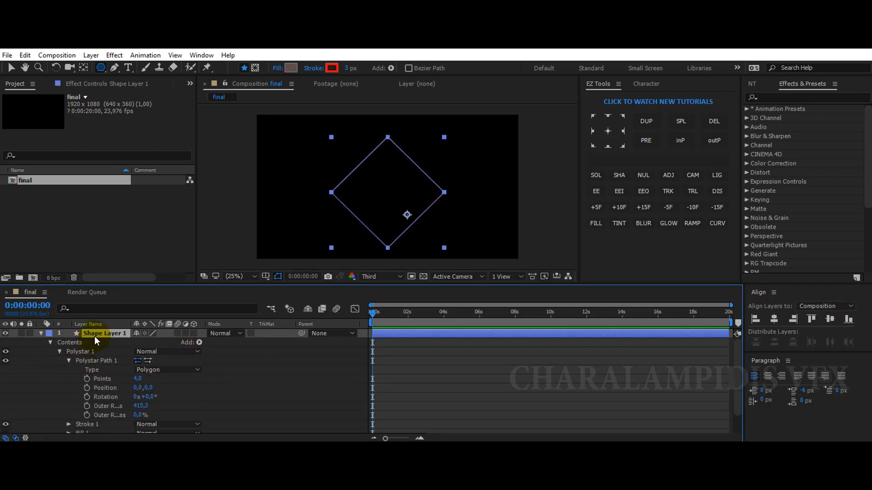
{"action": "key", "text": "Return"}
{"action": "type", "text": "rectagle"}
{"action": "type", "text": "1"}
{"action": "key", "text": "Return"}
{"action": "left_click", "coordinate": [41, 333]}
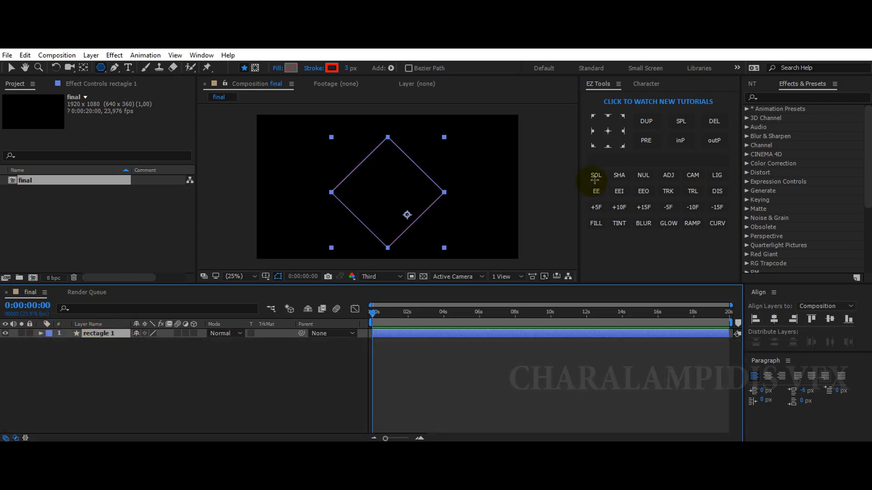
{"action": "left_click", "coordinate": [608, 131]}
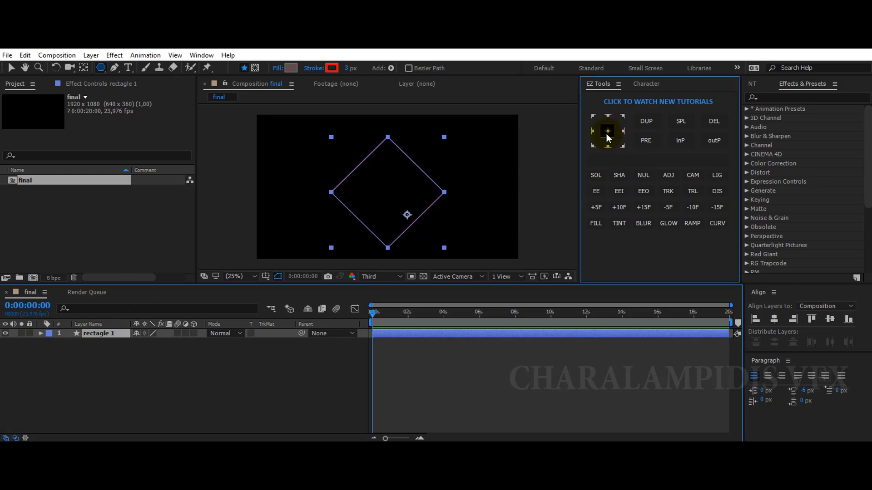
Step: Delete the diamond's Fill 1 and raise its Stroke Width to about 299
{"action": "left_click", "coordinate": [41, 334]}
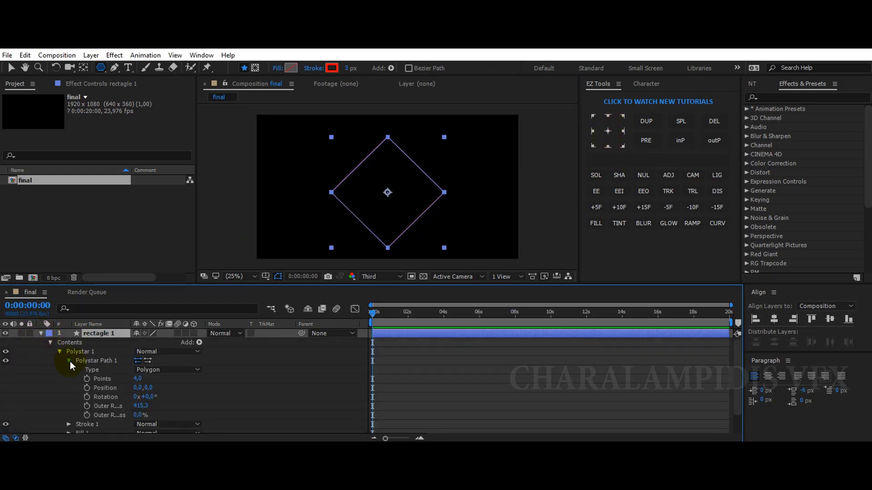
{"action": "left_click", "coordinate": [69, 361]}
{"action": "left_click", "coordinate": [88, 378]}
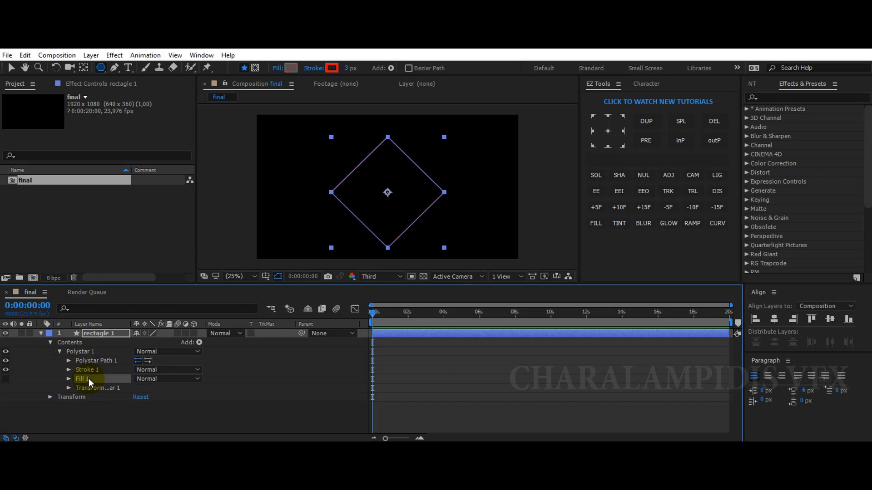
{"action": "key", "text": "Delete"}
{"action": "left_click", "coordinate": [69, 369]}
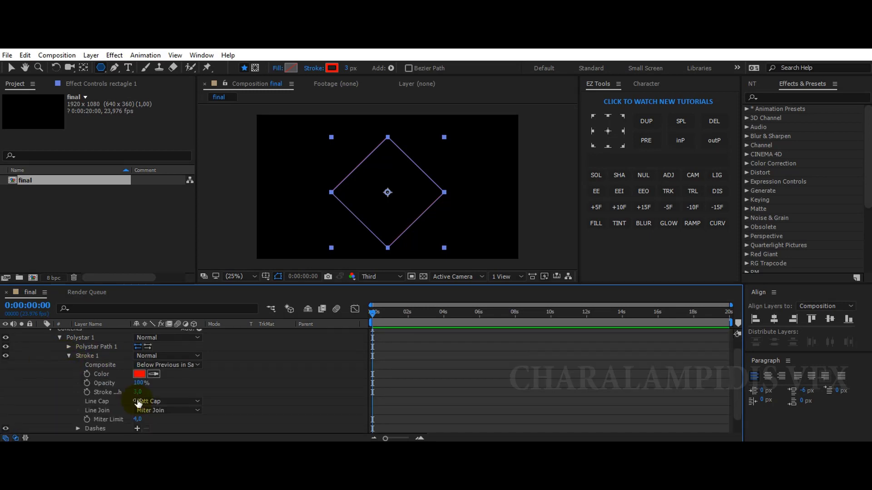
{"action": "mouse_move", "coordinate": [138, 393]}
{"action": "left_mouse_down"}
{"action": "mouse_move", "coordinate": [278, 379]}
{"action": "mouse_move", "coordinate": [275, 371]}
{"action": "left_mouse_up"}
Step: Enable Scale keyframing on rectagle 1 and set Scale to 0% at the start
{"action": "left_click", "coordinate": [69, 356]}
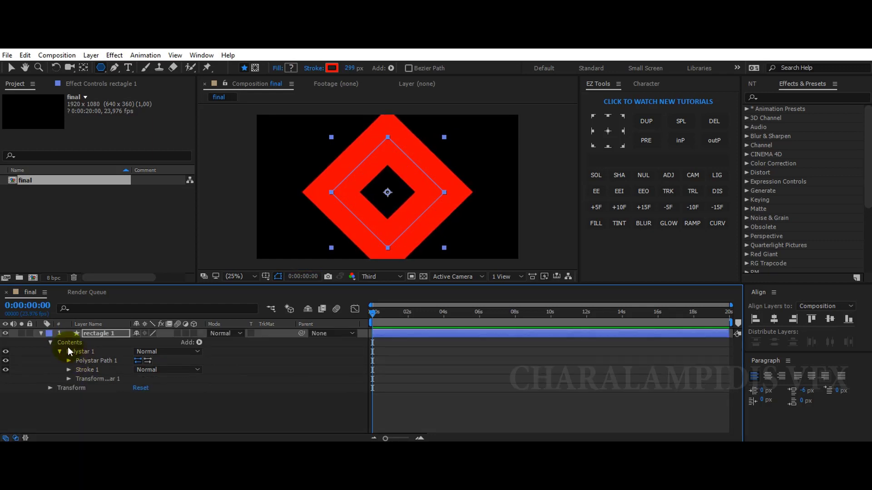
{"action": "left_click", "coordinate": [101, 335]}
{"action": "key", "text": "s"}
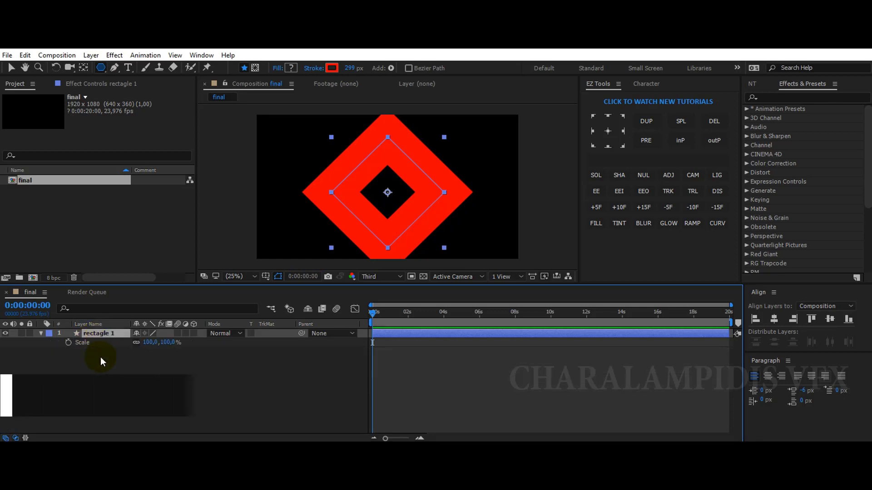
{"action": "left_click_drag", "start_coordinate": [375, 315], "coordinate": [399, 317]}
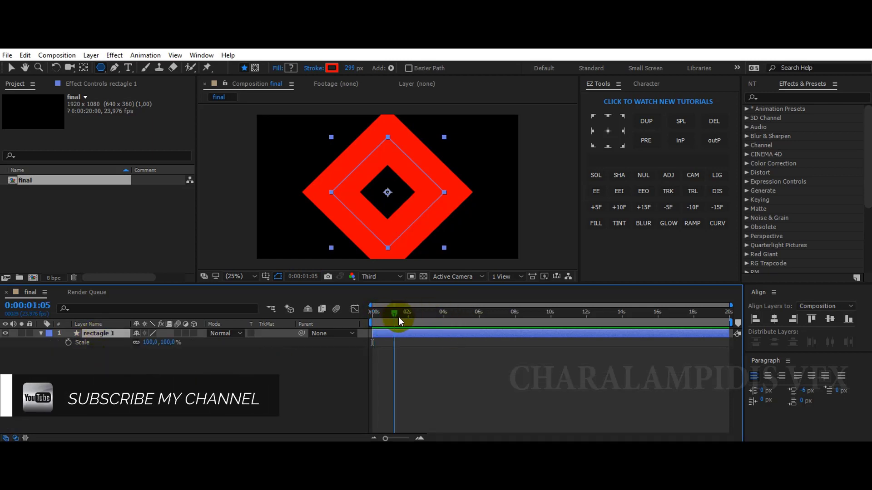
{"action": "left_click", "coordinate": [88, 353]}
{"action": "left_click", "coordinate": [68, 342]}
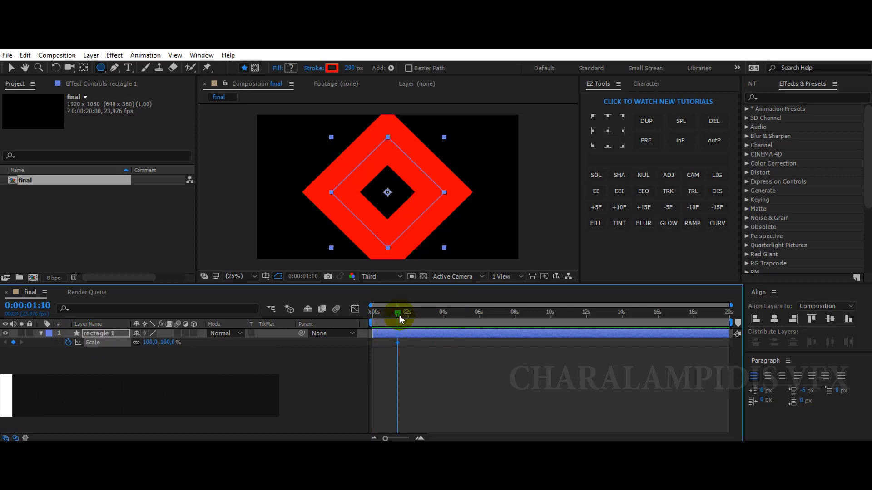
{"action": "left_click_drag", "start_coordinate": [400, 314], "coordinate": [342, 311]}
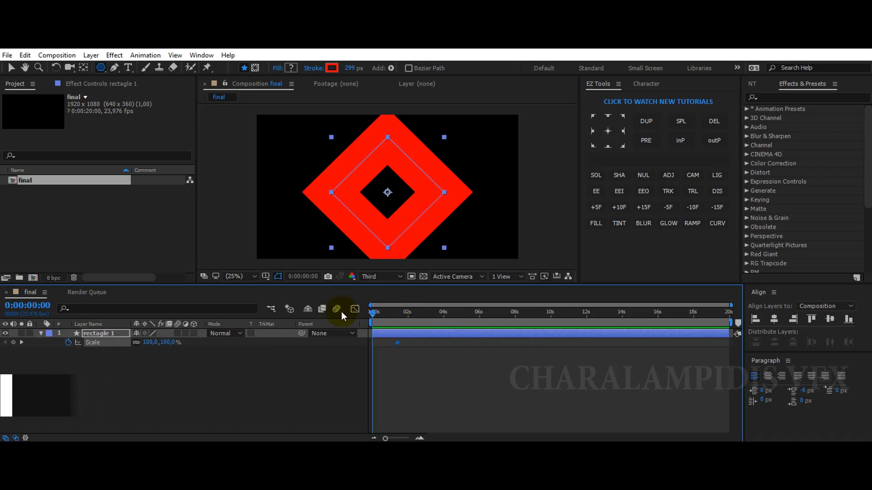
{"action": "left_click", "coordinate": [151, 343]}
{"action": "type", "text": "0"}
{"action": "key", "text": "Return"}
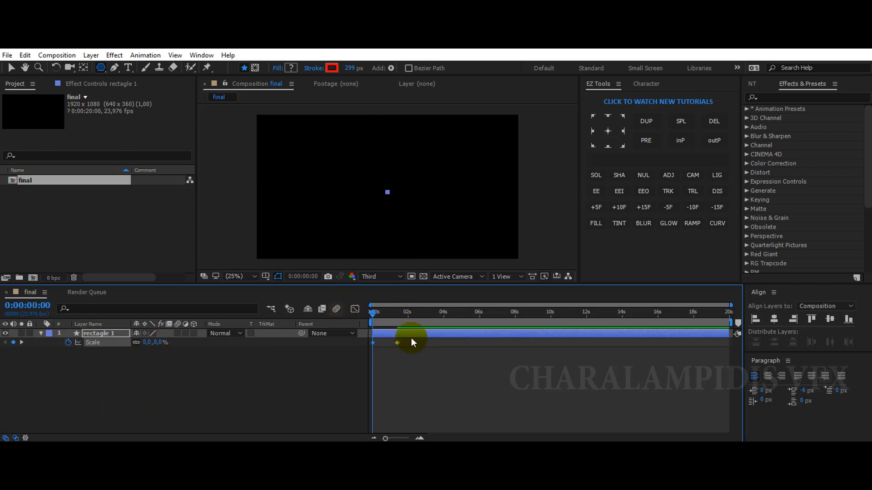
Step: Keyframe Scale at 770% around 1:20, then duplicate the layer as rectagle 2
{"action": "left_click_drag", "start_coordinate": [372, 315], "coordinate": [397, 317]}
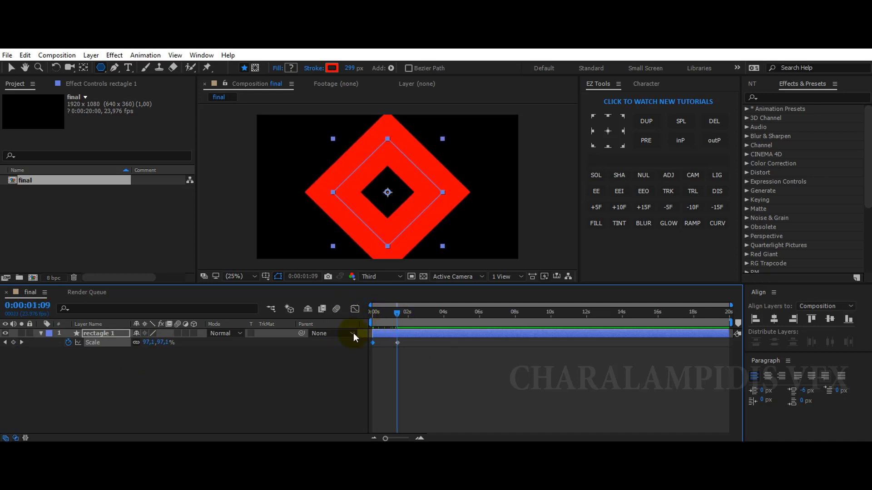
{"action": "left_click_drag", "start_coordinate": [149, 342], "coordinate": [541, 362]}
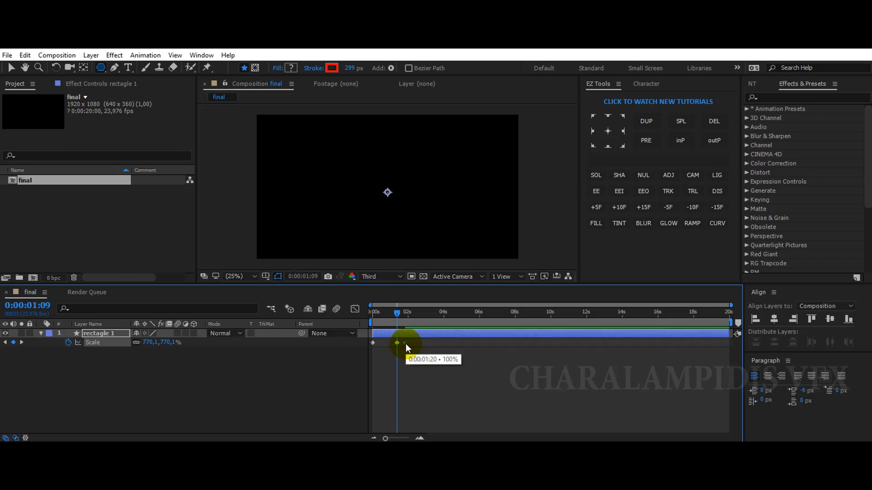
{"action": "mouse_move", "coordinate": [397, 343]}
{"action": "left_mouse_down"}
{"action": "mouse_move", "coordinate": [407, 343]}
{"action": "mouse_move", "coordinate": [406, 317]}
{"action": "left_mouse_up"}
{"action": "left_click", "coordinate": [405, 317]}
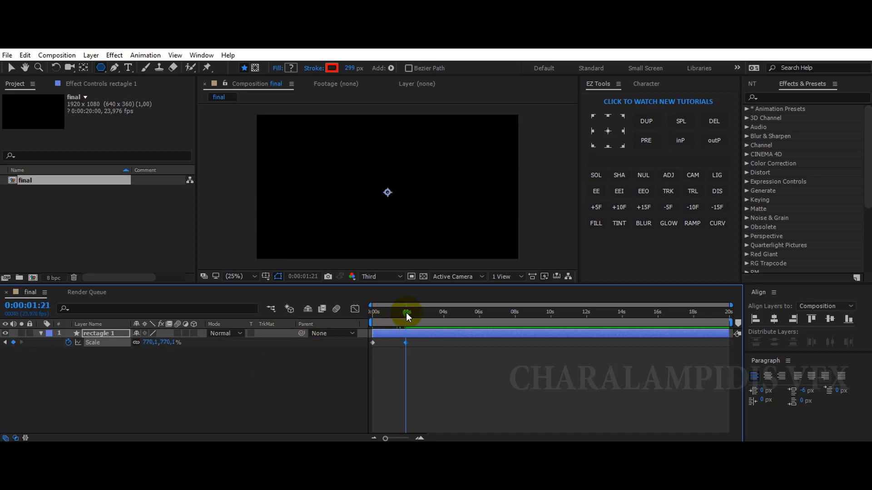
{"action": "left_click", "coordinate": [41, 333]}
{"action": "key", "text": "ctrl+d"}
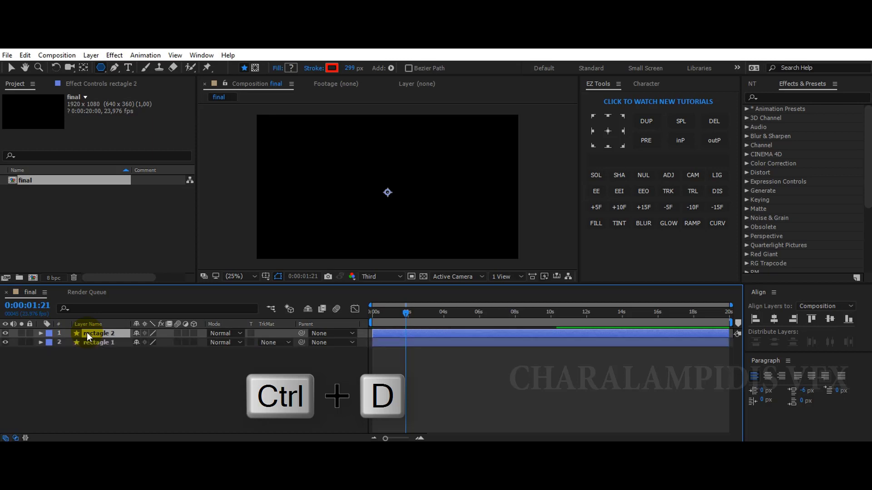
Step: Shift rectagle 2 later in time, duplicate it as rectagle 3, and push rectagle 3 later still
{"action": "key", "text": "u"}
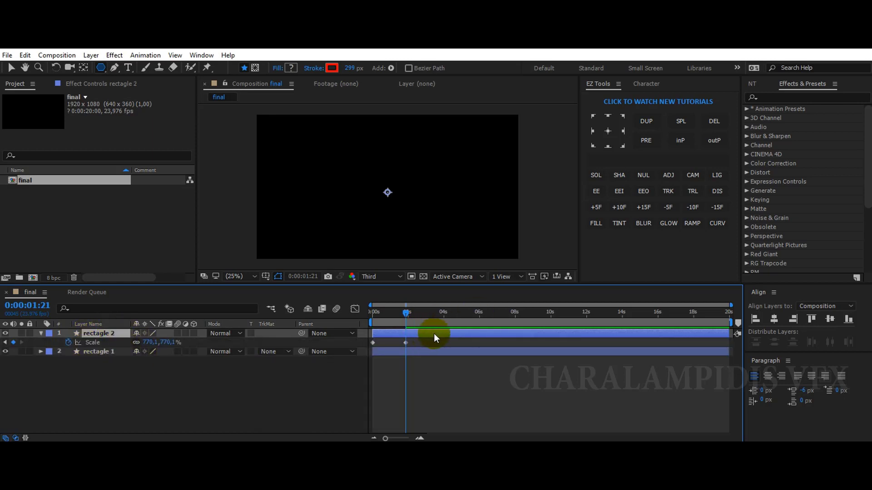
{"action": "left_click_drag", "start_coordinate": [435, 333], "coordinate": [451, 333]}
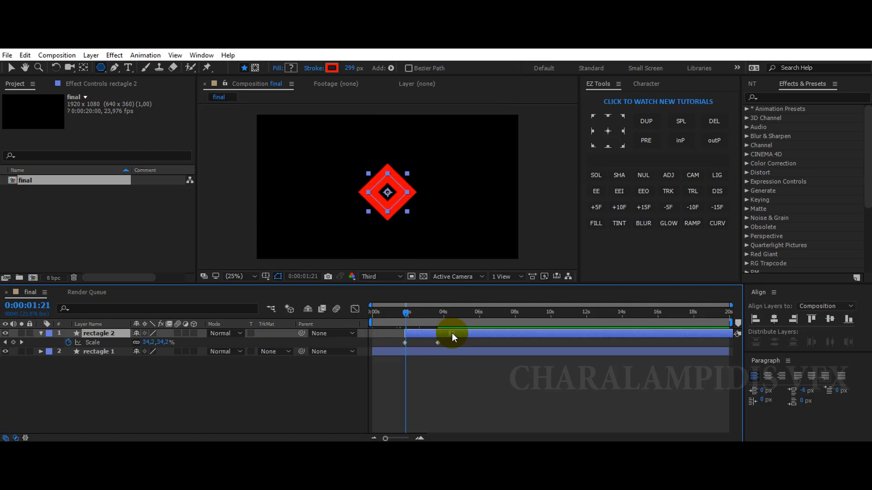
{"action": "left_click_drag", "start_coordinate": [452, 333], "coordinate": [452, 333]}
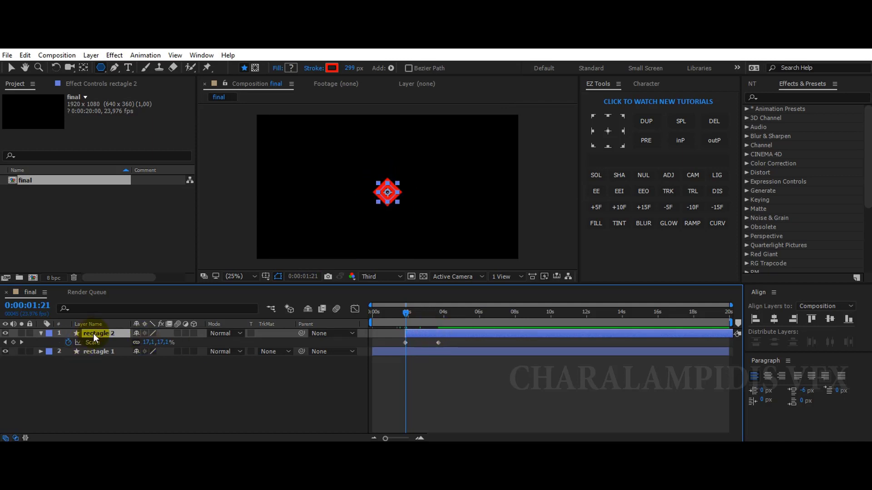
{"action": "key", "text": "ctrl+d"}
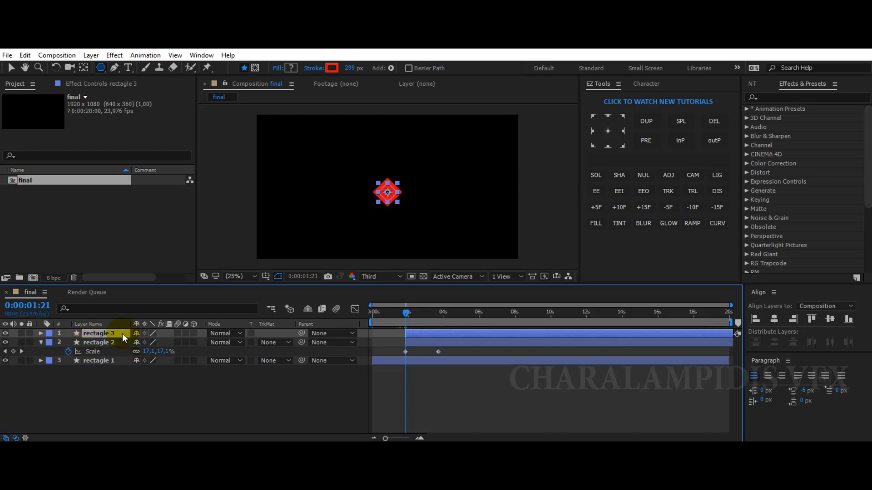
{"action": "mouse_move", "coordinate": [442, 333]}
{"action": "left_mouse_down"}
{"action": "mouse_move", "coordinate": [459, 335]}
{"action": "mouse_move", "coordinate": [423, 335]}
{"action": "mouse_move", "coordinate": [378, 312]}
{"action": "left_mouse_up"}
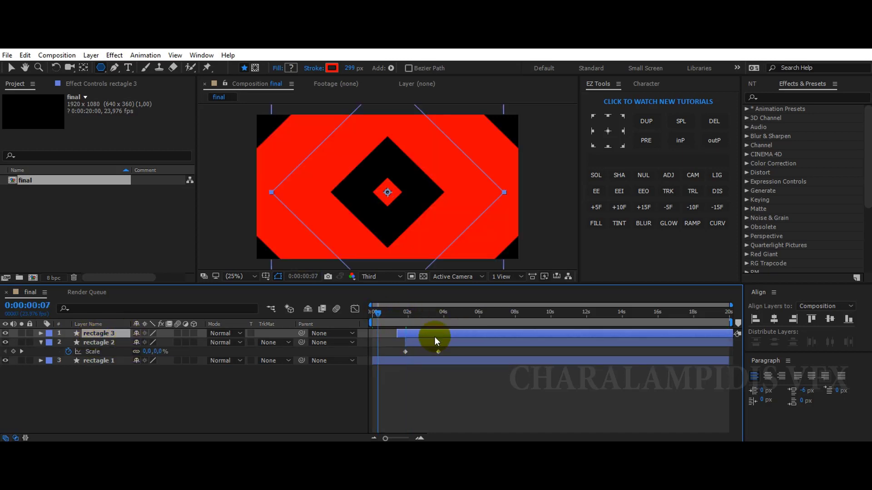
{"action": "left_click_drag", "start_coordinate": [440, 335], "coordinate": [464, 336]}
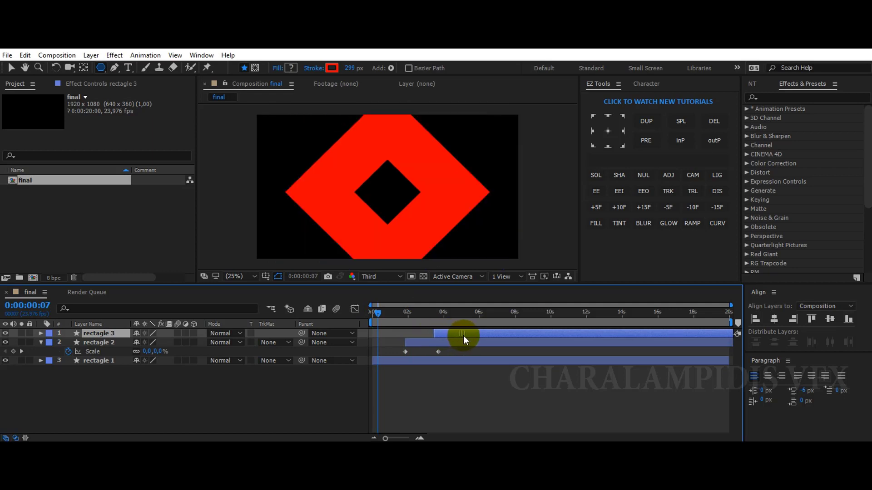
Step: Preview the staggered diamonds from the start and check rectagle 3's last Scale keyframe
{"action": "key", "text": "Home"}
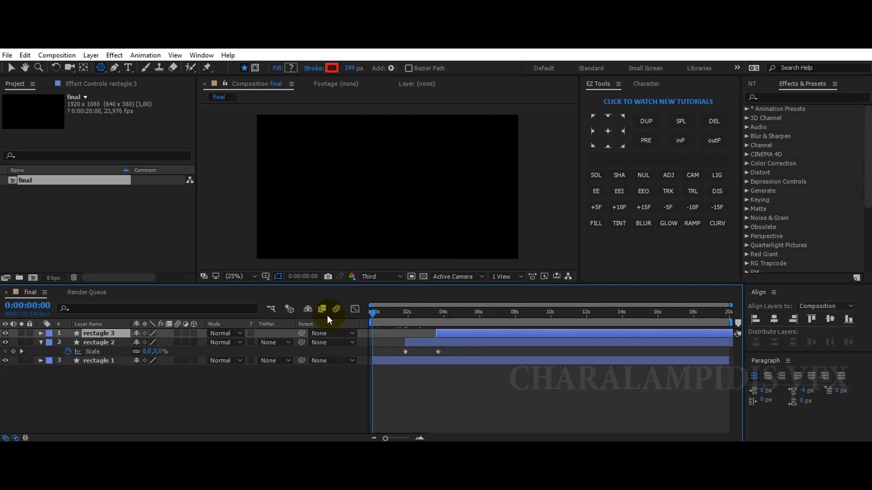
{"action": "key", "text": "space"}
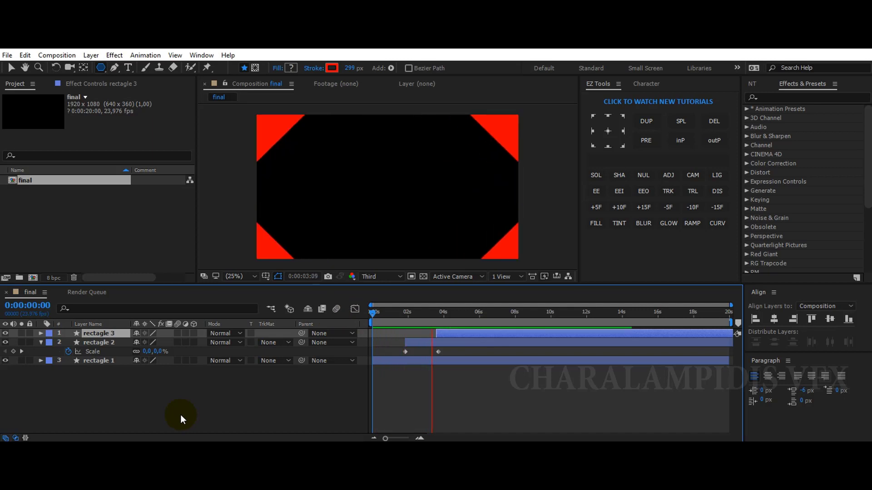
{"action": "left_click", "coordinate": [462, 315]}
{"action": "left_click_drag", "start_coordinate": [465, 317], "coordinate": [478, 318]}
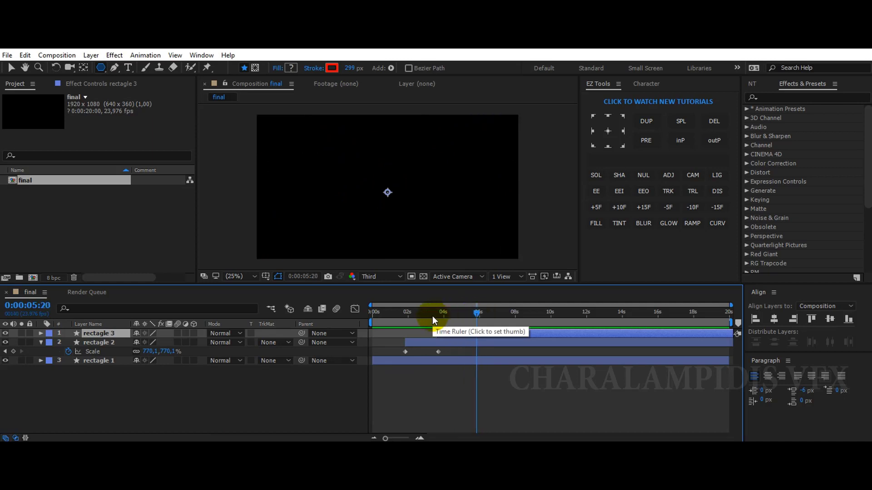
{"action": "key", "text": "u"}
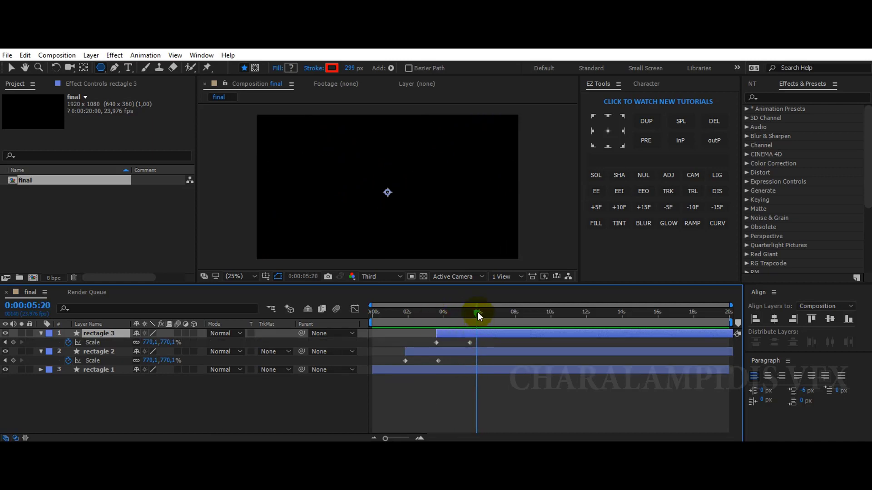
{"action": "key", "text": "j"}
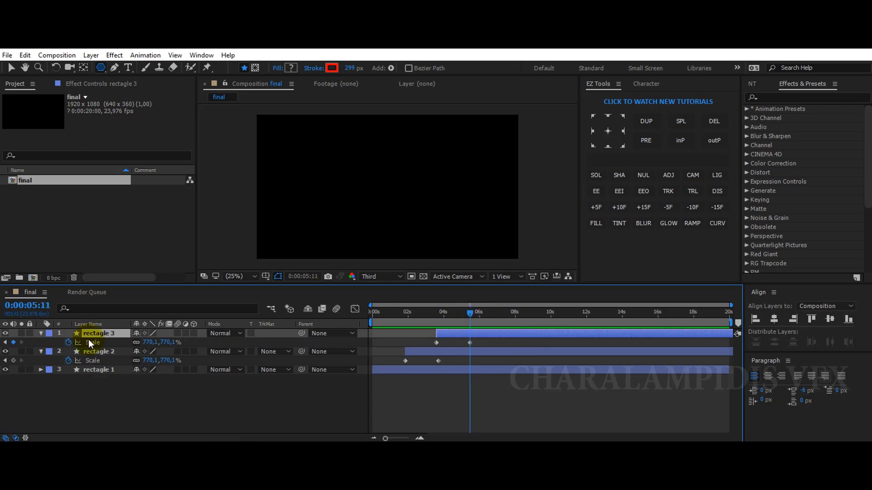
{"action": "key", "text": "ctrl+a"}
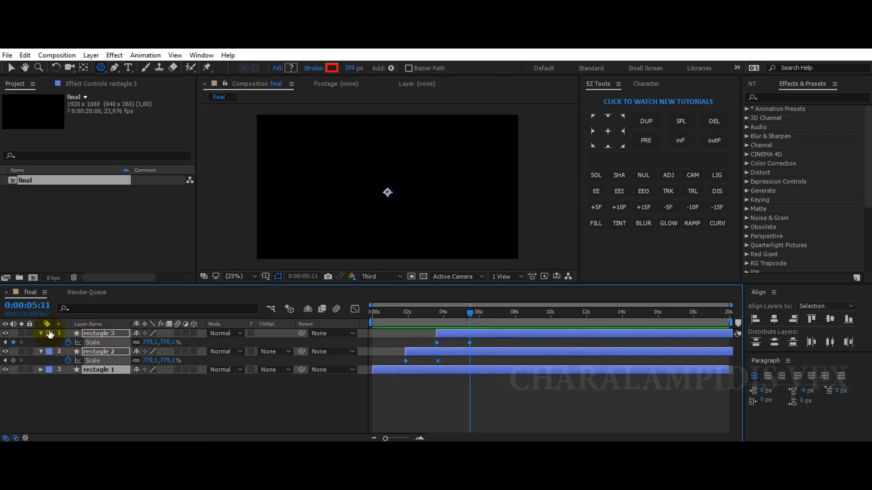
Step: Set the label colour of all layers to Red
{"action": "left_click", "coordinate": [49, 334]}
{"action": "left_click", "coordinate": [89, 233]}
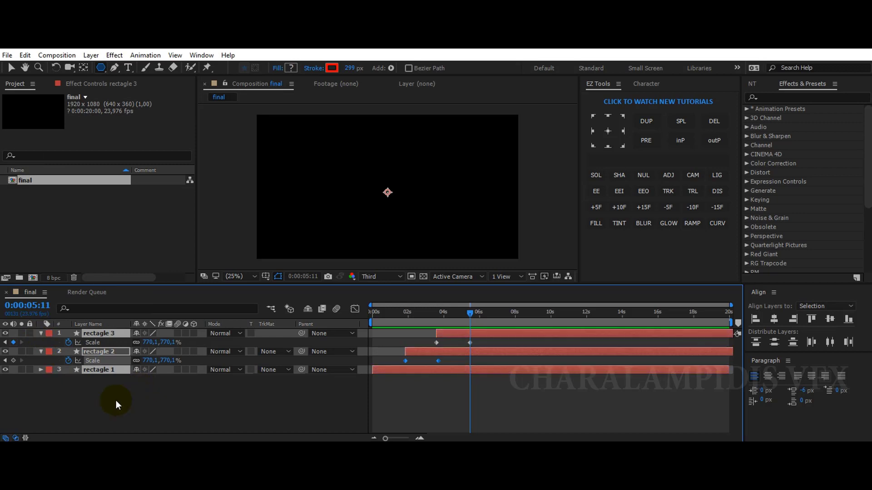
{"action": "left_click", "coordinate": [372, 381]}
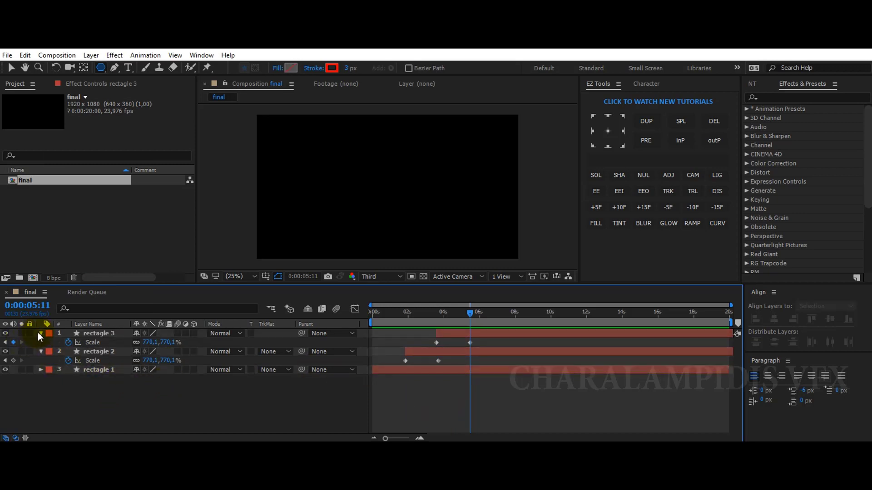
Step: Duplicate rectagle 3 as rectagle 4 and make it start at the 5-second mark
{"action": "left_click", "coordinate": [101, 334]}
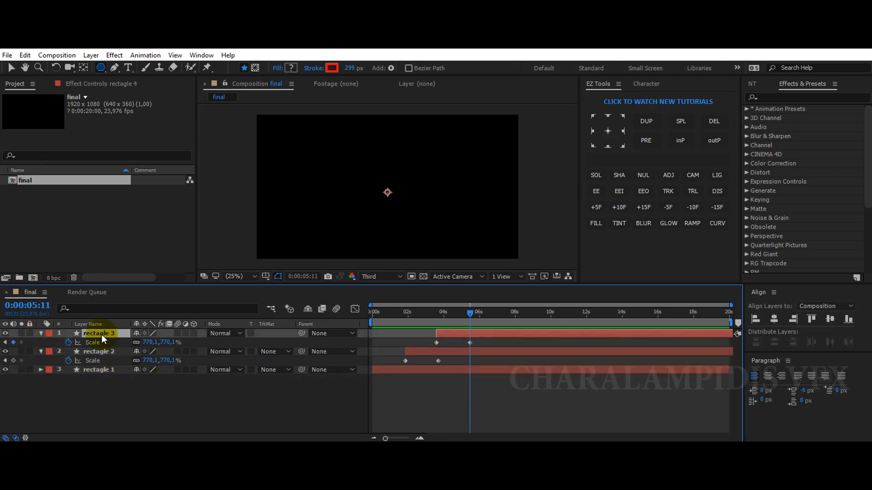
{"action": "key", "text": "ctrl+d"}
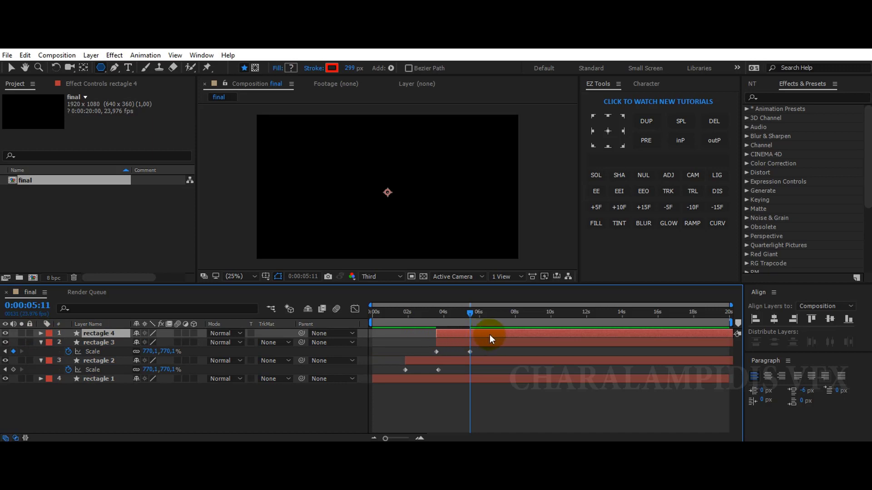
{"action": "left_click_drag", "start_coordinate": [489, 334], "coordinate": [495, 334]}
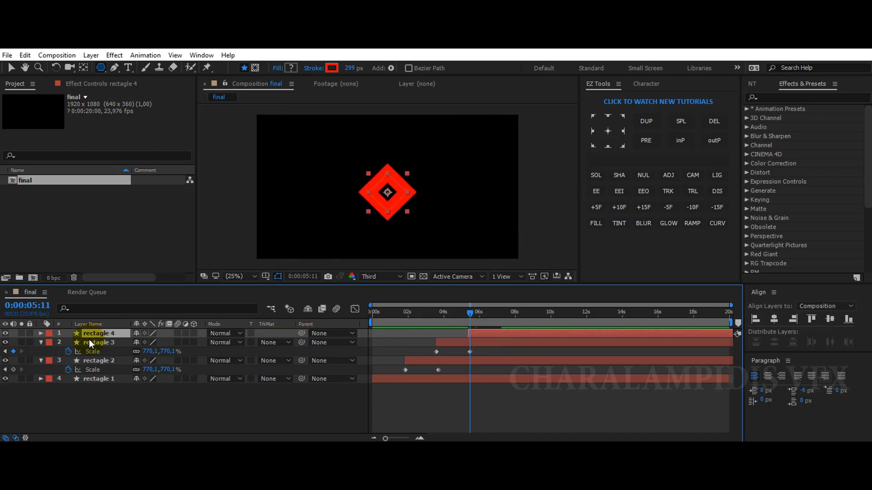
{"action": "key", "text": "u"}
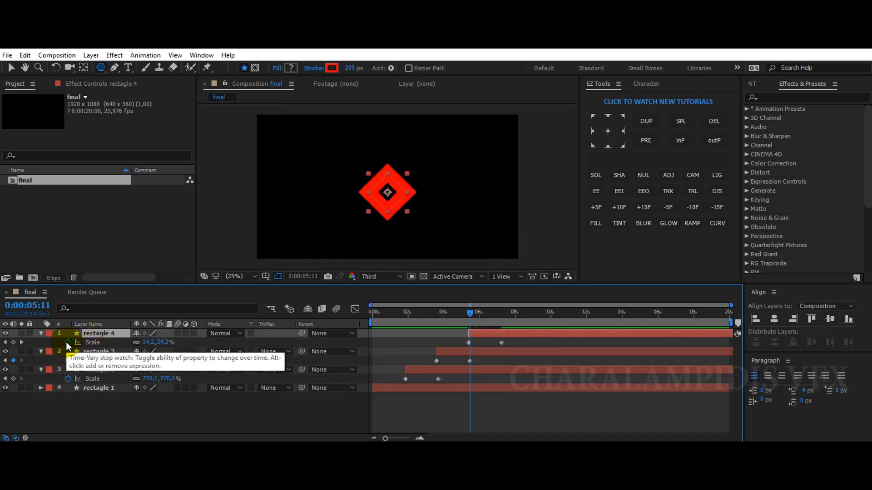
Step: Scrub rectagle 4's Stroke 1 width up to 587 so the diamond becomes solid red
{"action": "left_click", "coordinate": [41, 334]}
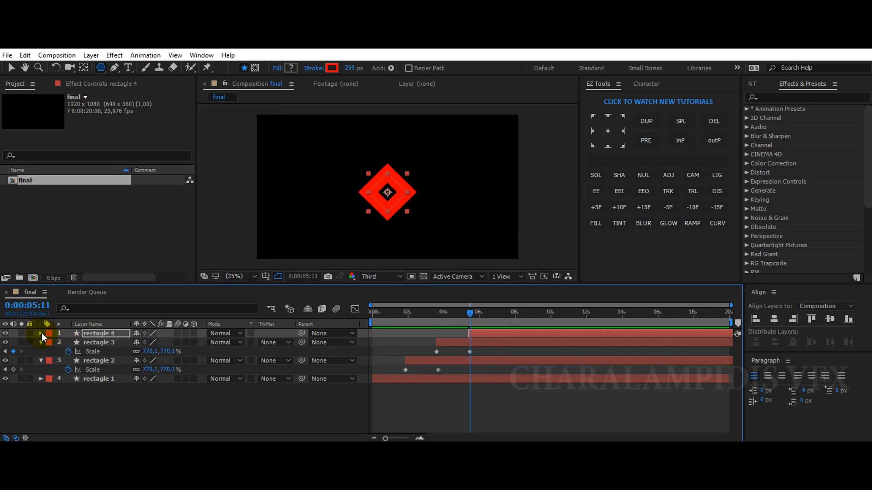
{"action": "left_click", "coordinate": [42, 333]}
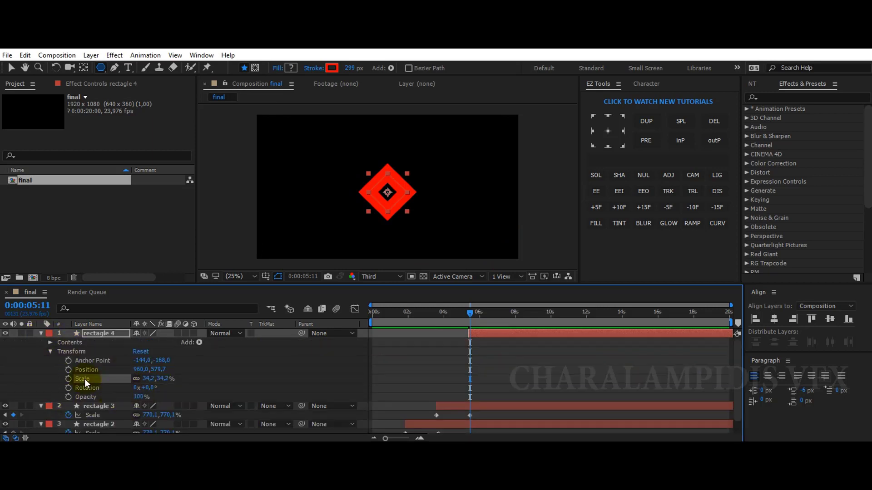
{"action": "left_click", "coordinate": [50, 343]}
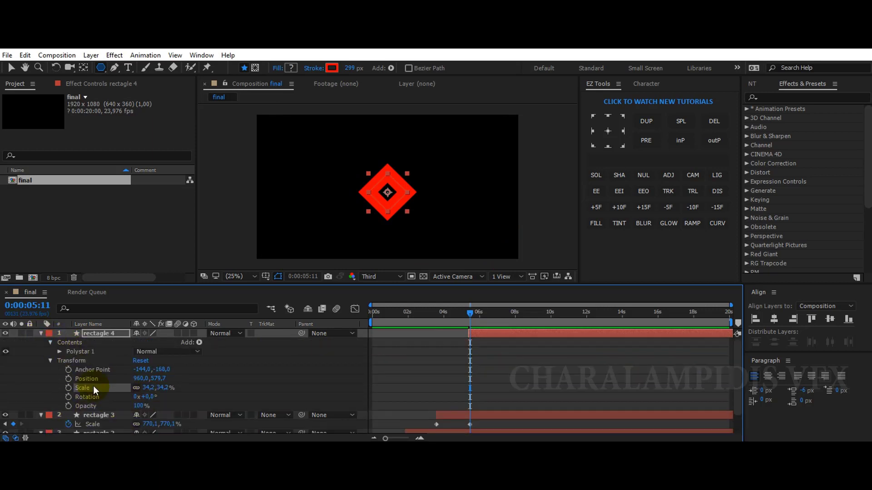
{"action": "left_click", "coordinate": [60, 352]}
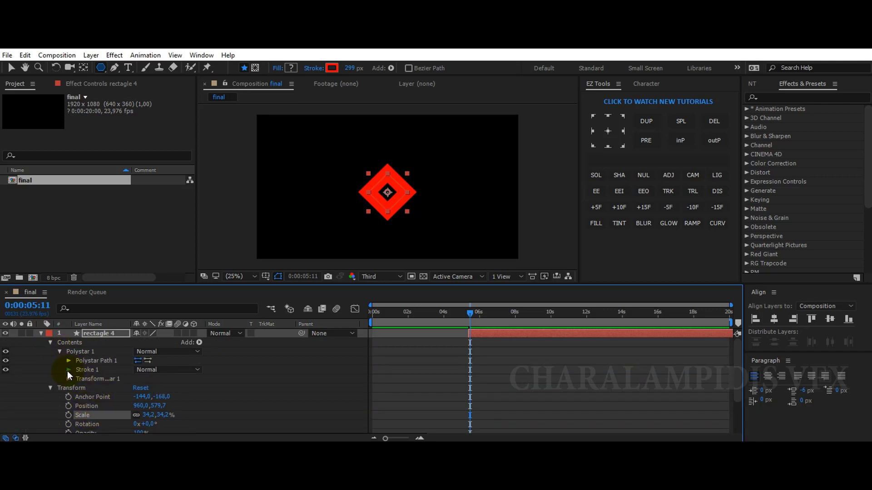
{"action": "left_click", "coordinate": [69, 370]}
{"action": "scroll", "coordinate": [146, 411], "scroll_direction": "down", "scroll_amount": 1}
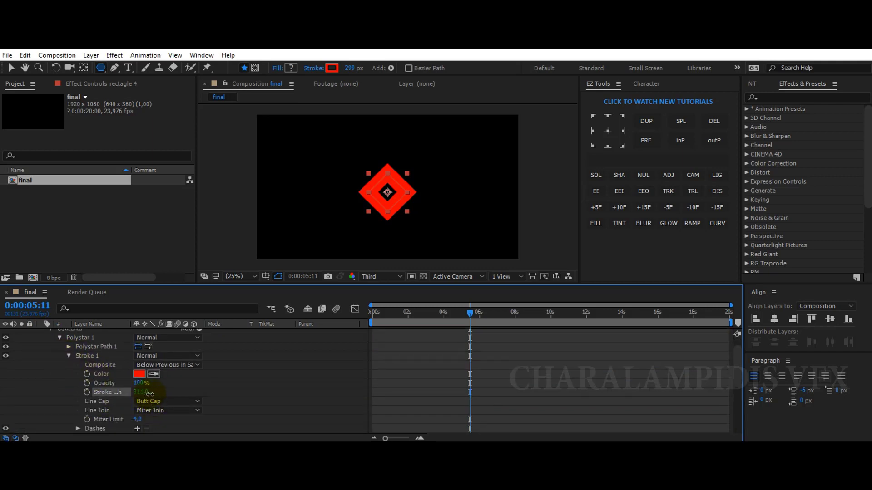
{"action": "left_click_drag", "start_coordinate": [150, 394], "coordinate": [297, 394]}
{"action": "left_click", "coordinate": [288, 365]}
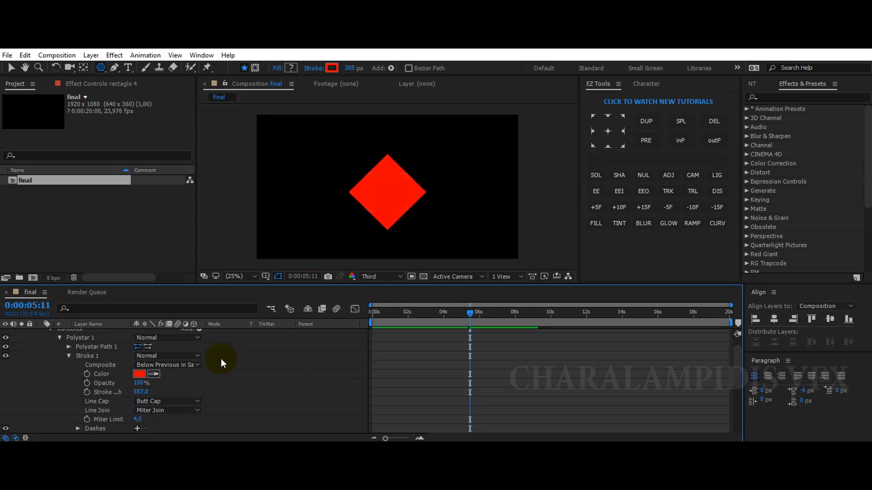
{"action": "scroll", "coordinate": [62, 358], "scroll_direction": "up", "scroll_amount": 1}
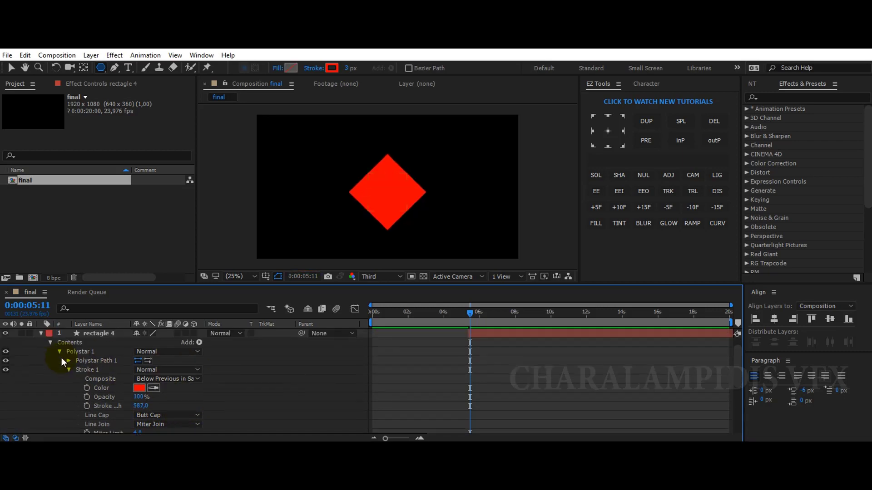
{"action": "left_click", "coordinate": [89, 334]}
Step: Rename rectagle 4 to 'cube 1'
{"action": "key", "text": "Return"}
{"action": "type", "text": "cube 1"}
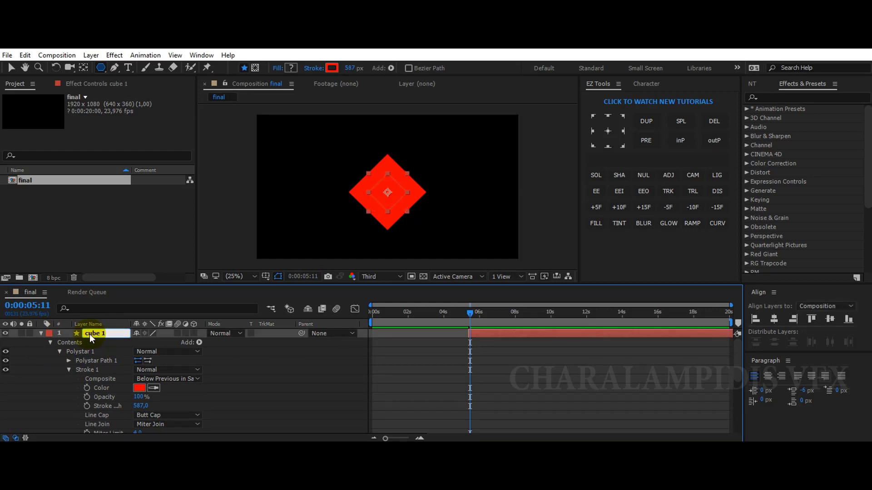
{"action": "key", "text": "Return"}
{"action": "left_click", "coordinate": [41, 333]}
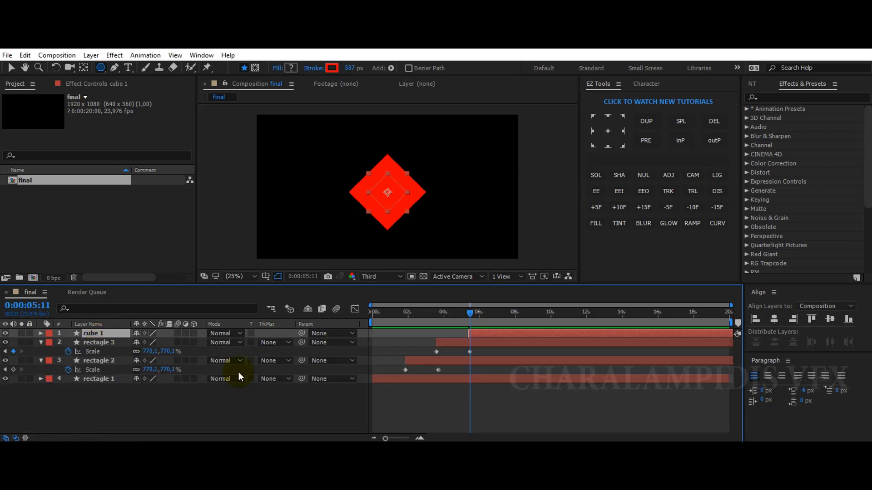
Step: Trim the three rectagle layers to end at about 5:11 and start cube 1 there
{"action": "left_click", "coordinate": [145, 429]}
{"action": "left_click", "coordinate": [100, 342], "text": "shift"}
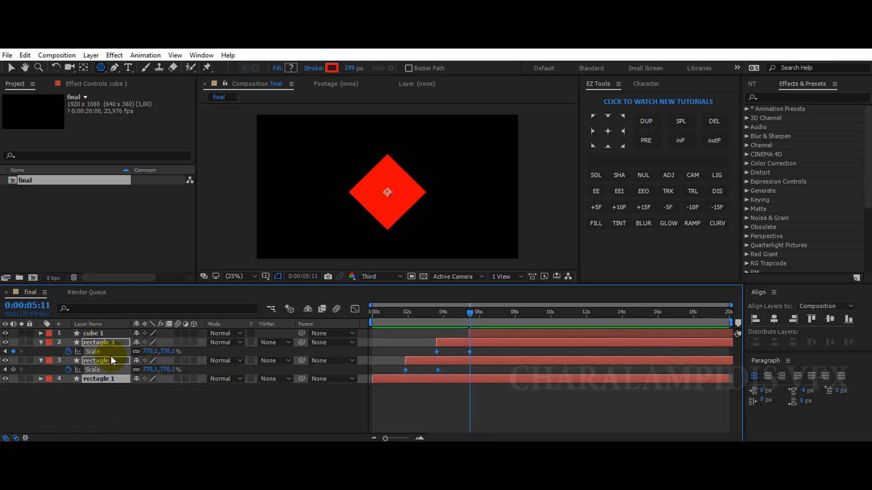
{"action": "key", "text": "alt+bracketright"}
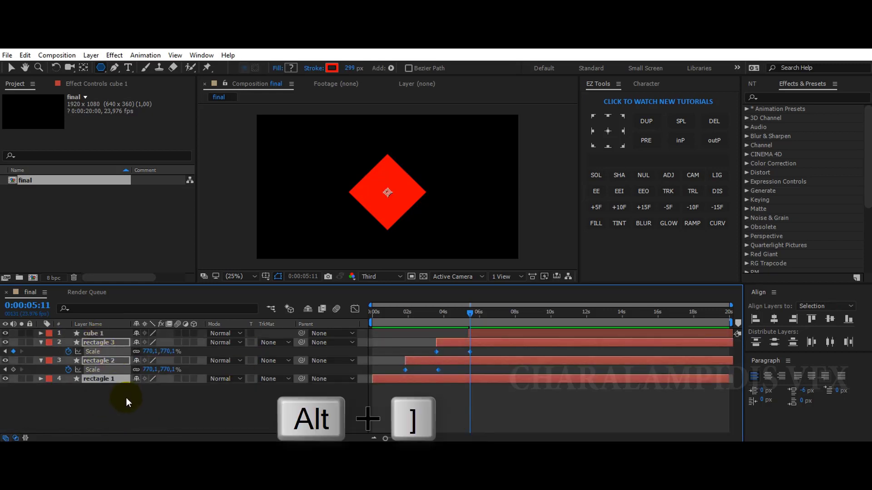
{"action": "left_click", "coordinate": [42, 343]}
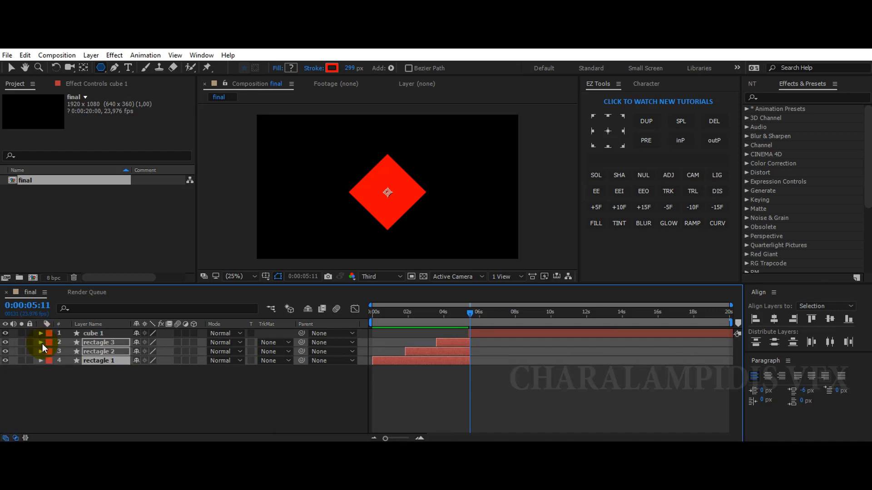
{"action": "left_click", "coordinate": [497, 333]}
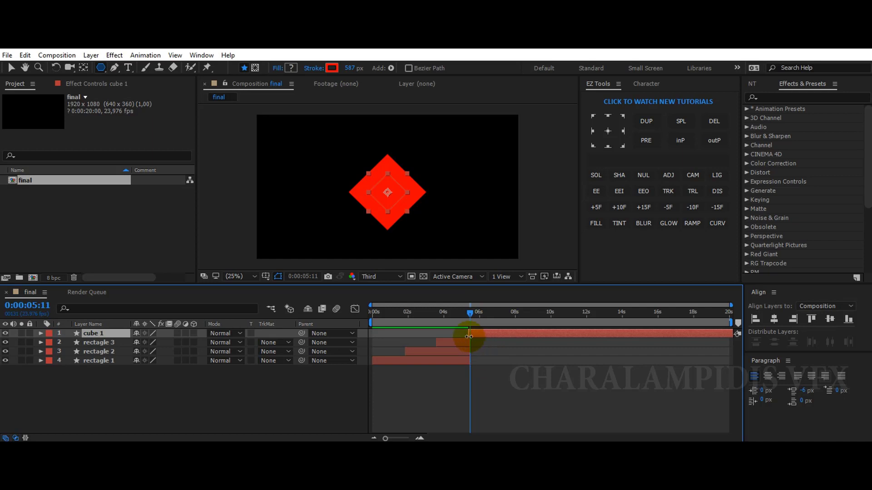
{"action": "left_click_drag", "start_coordinate": [470, 336], "coordinate": [470, 315]}
Step: Set cube 1's Scale to 44.2%, centre its anchor, and align it vertically in the comp
{"action": "left_click", "coordinate": [88, 334]}
{"action": "key", "text": "s"}
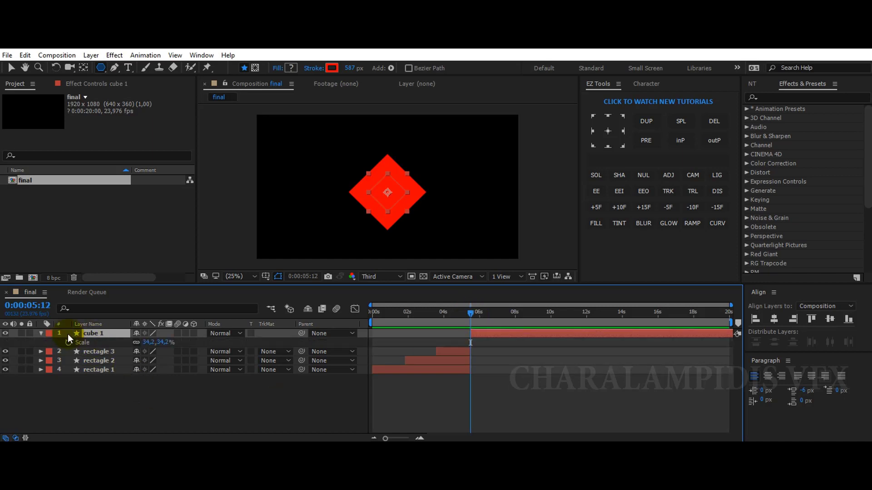
{"action": "left_click_drag", "start_coordinate": [150, 345], "coordinate": [159, 345]}
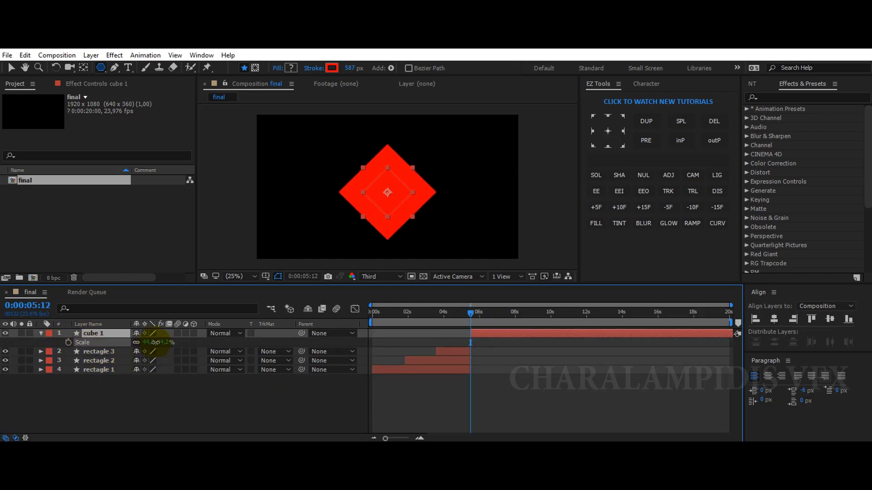
{"action": "left_click", "coordinate": [82, 342]}
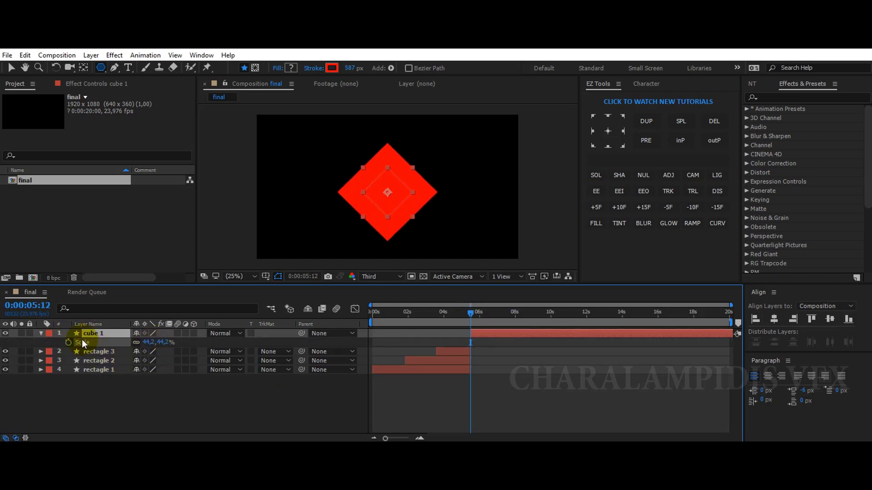
{"action": "left_click", "coordinate": [608, 131]}
{"action": "left_click", "coordinate": [826, 323]}
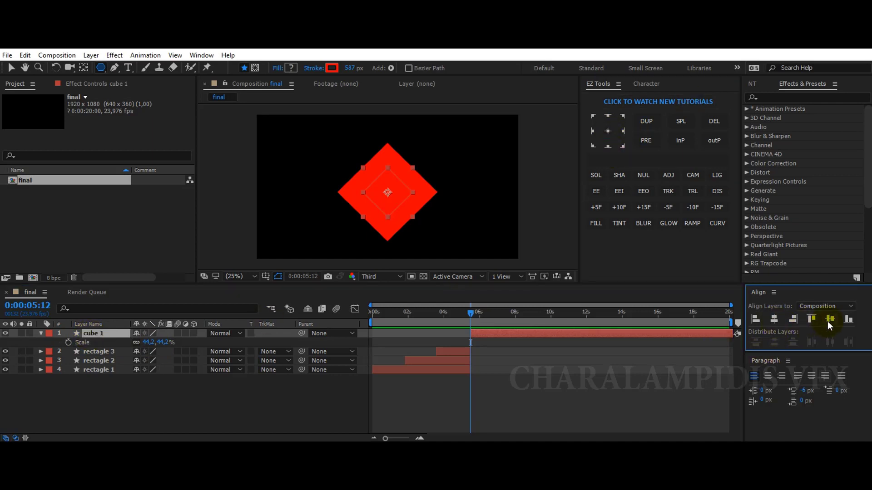
{"action": "left_click", "coordinate": [827, 320]}
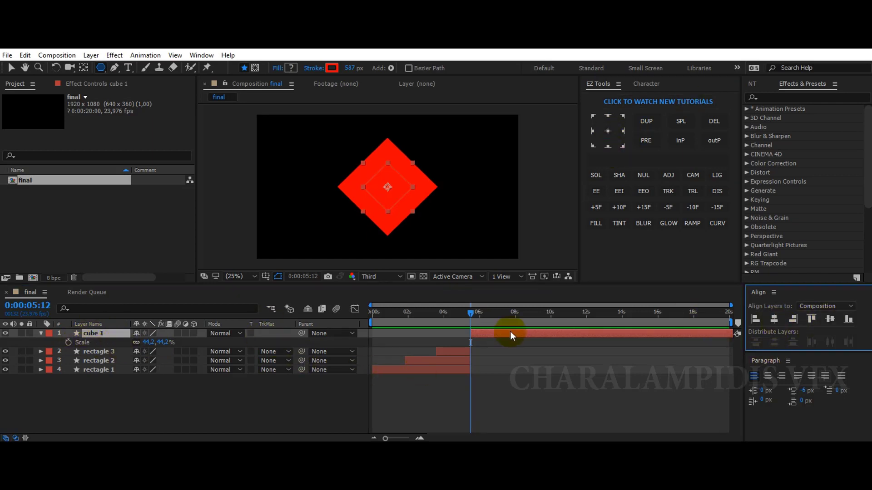
Step: Keyframe cube 1's Scale at 44.2% past six seconds and 0% at 0:00:05:13
{"action": "left_click_drag", "start_coordinate": [467, 317], "coordinate": [494, 324]}
{"action": "left_click", "coordinate": [68, 343]}
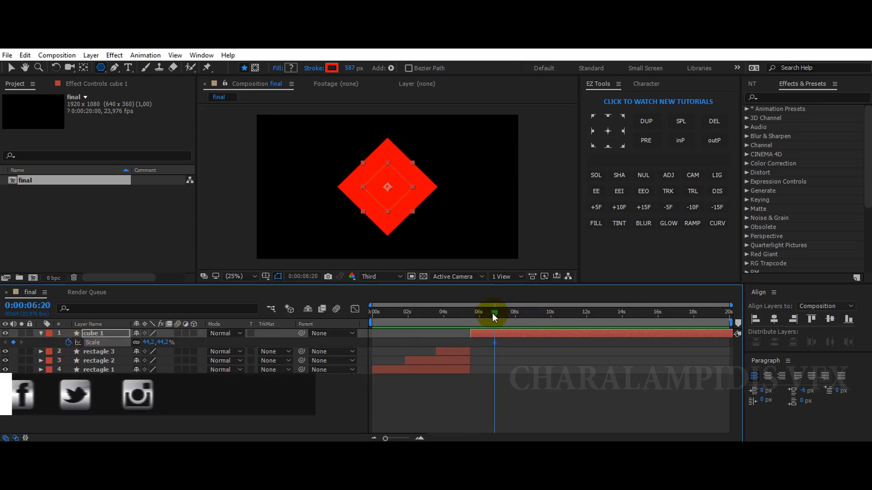
{"action": "left_click_drag", "start_coordinate": [494, 314], "coordinate": [471, 313]}
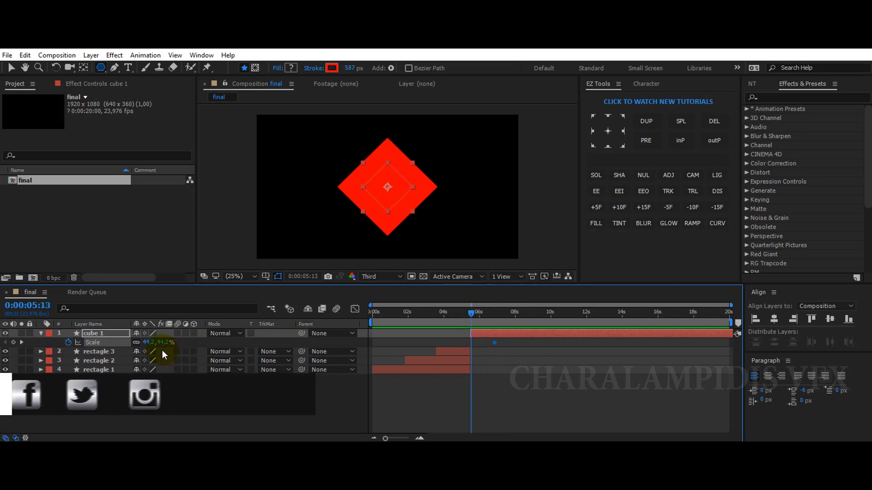
{"action": "left_click", "coordinate": [149, 342]}
{"action": "type", "text": "0"}
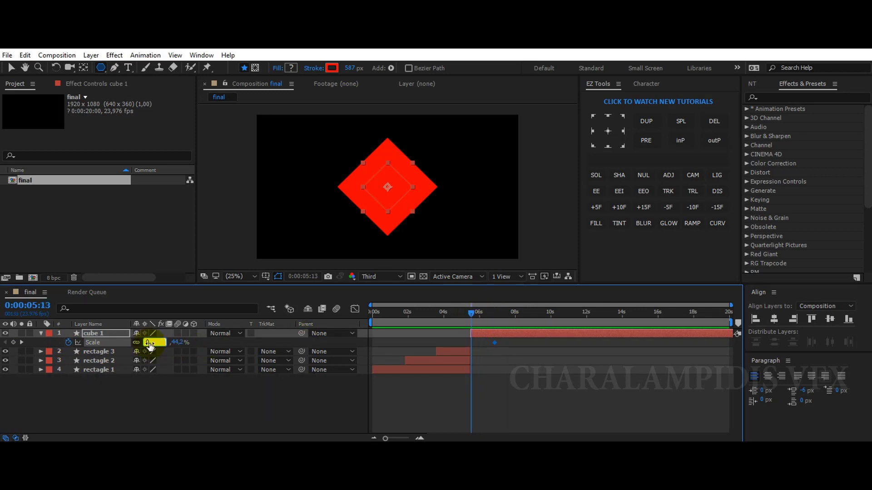
{"action": "key", "text": "Return"}
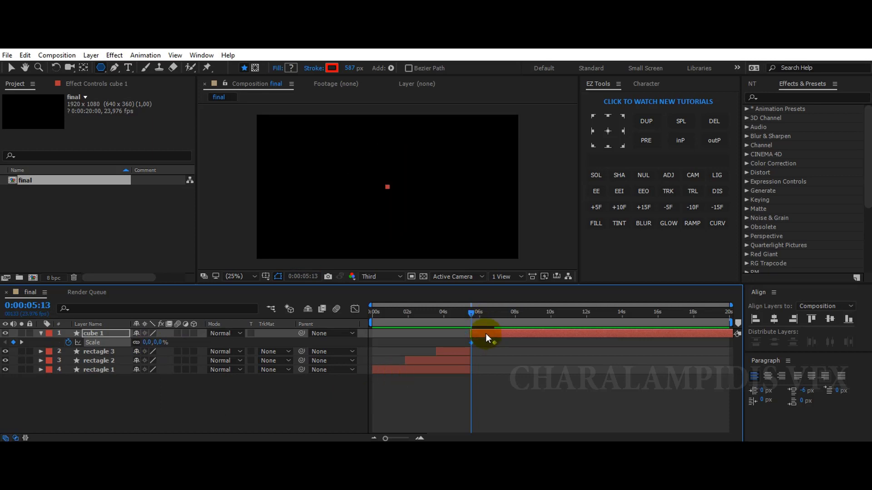
{"action": "left_click", "coordinate": [486, 335]}
Step: Duplicate cube 1 as cube 2 and label both cube layers Yellow
{"action": "key", "text": "ctrl+d"}
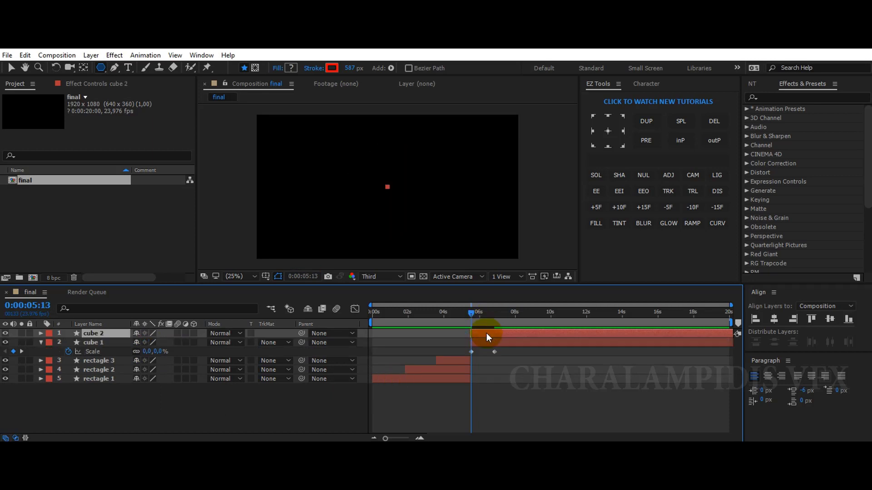
{"action": "left_click", "coordinate": [91, 342], "text": "shift"}
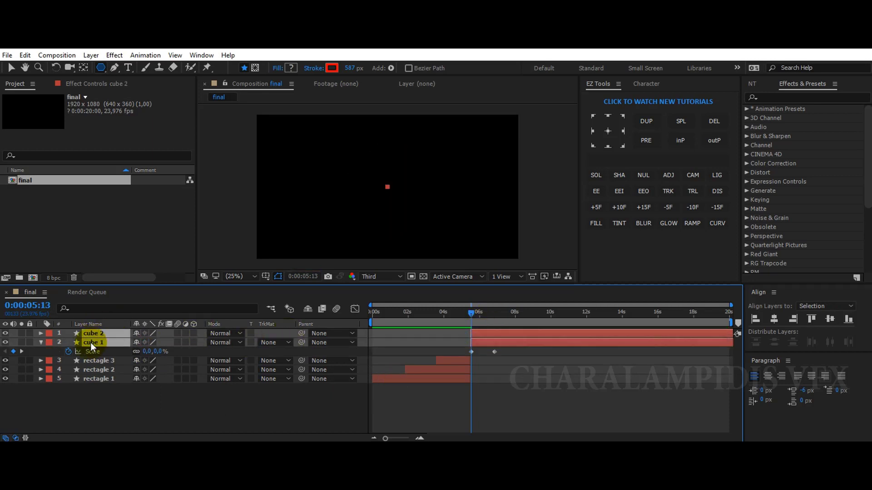
{"action": "left_click", "coordinate": [48, 343]}
{"action": "left_click", "coordinate": [76, 175]}
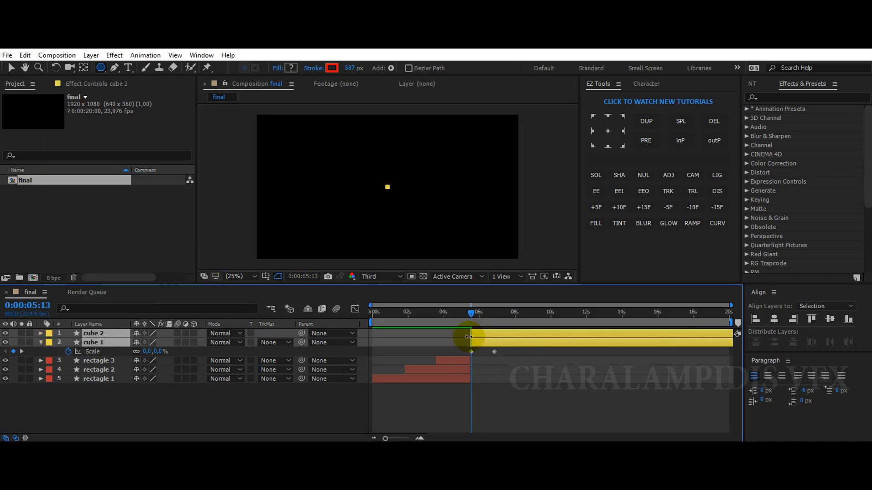
Step: Apply Easy Ease to all four Scale keyframes of cube 1 and cube 2
{"action": "left_click", "coordinate": [477, 313]}
{"action": "left_click_drag", "start_coordinate": [487, 319], "coordinate": [496, 323]}
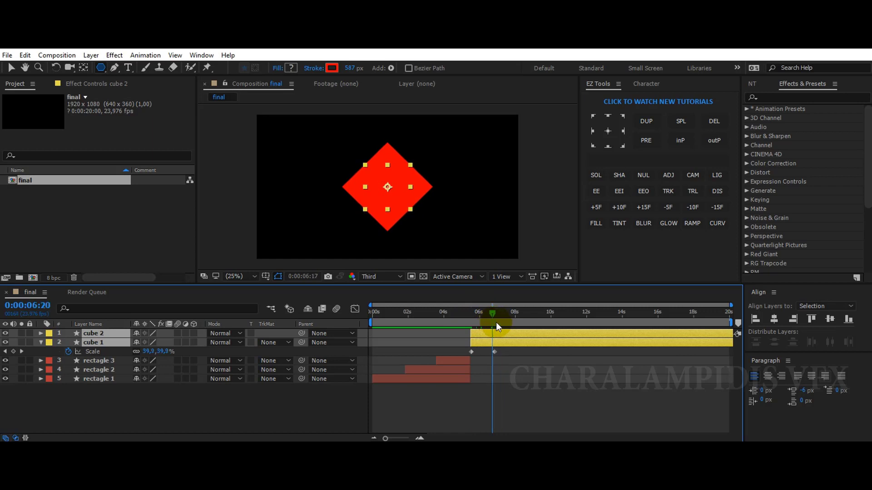
{"action": "left_click", "coordinate": [471, 352]}
{"action": "left_click", "coordinate": [461, 353]}
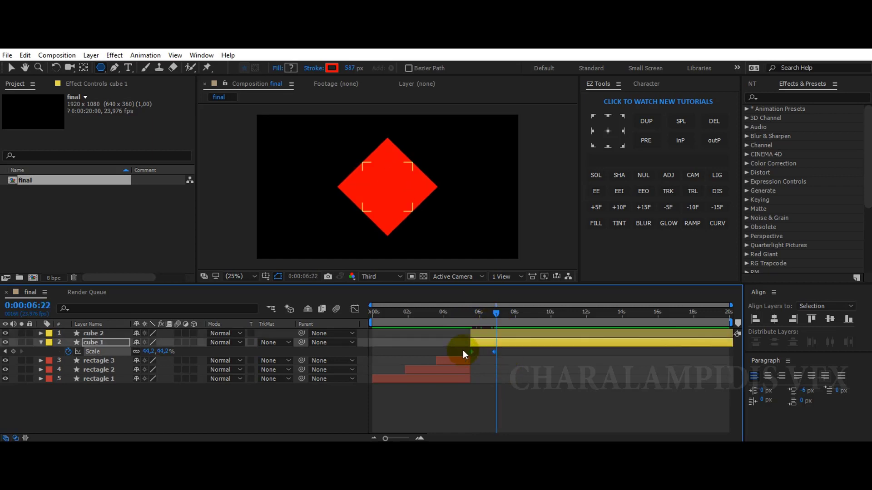
{"action": "left_click", "coordinate": [86, 334], "text": "ctrl"}
{"action": "left_click", "coordinate": [89, 342], "text": "ctrl"}
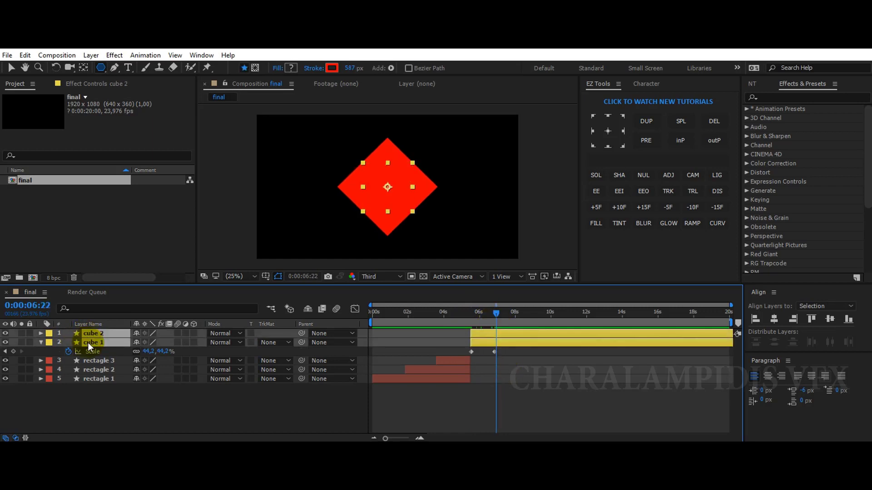
{"action": "key", "text": "s"}
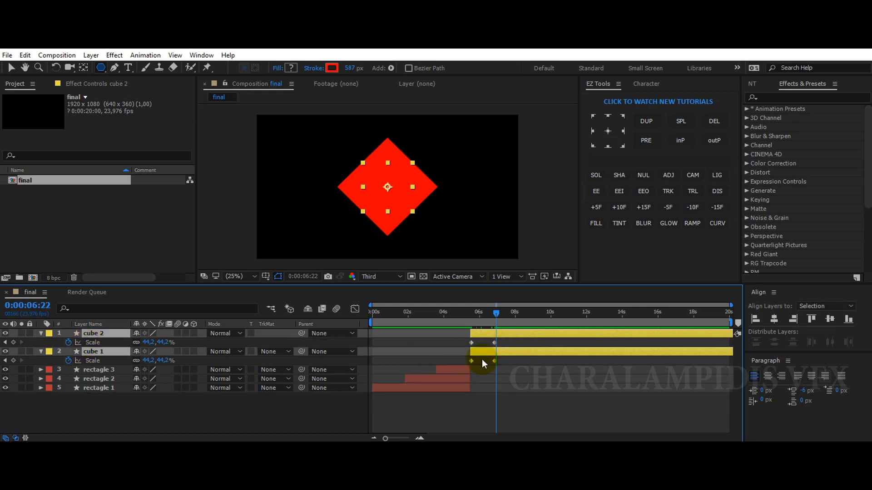
{"action": "left_click_drag", "start_coordinate": [465, 366], "coordinate": [502, 338]}
{"action": "left_click", "coordinate": [596, 190]}
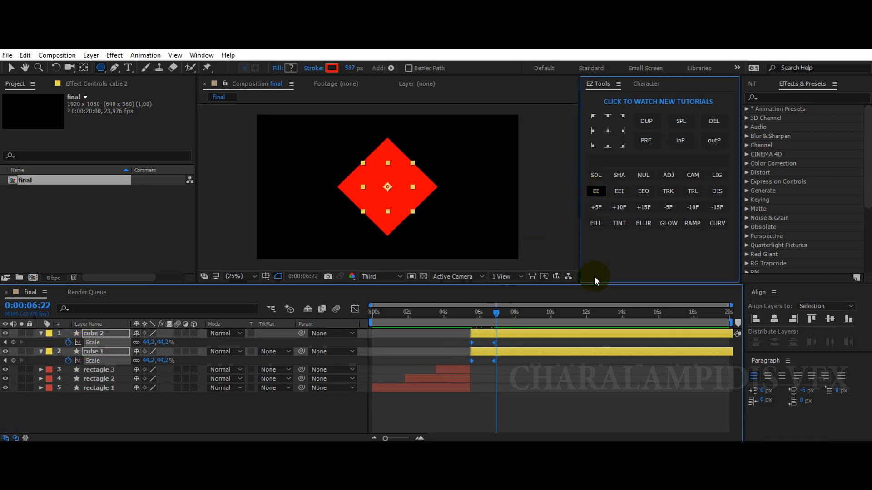
Step: Step the current time back one frame and reselect cube 1 and cube 2 together
{"action": "left_click", "coordinate": [495, 314]}
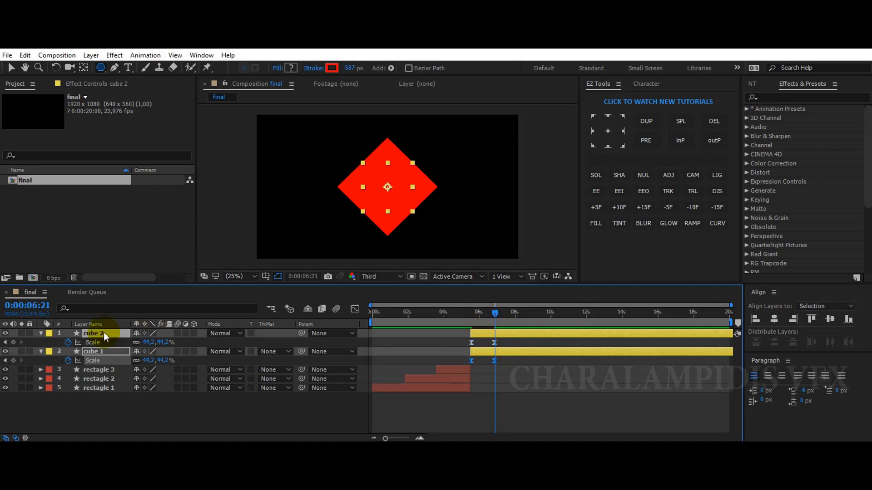
{"action": "left_click", "coordinate": [99, 351], "text": "ctrl"}
{"action": "left_click", "coordinate": [93, 351]}
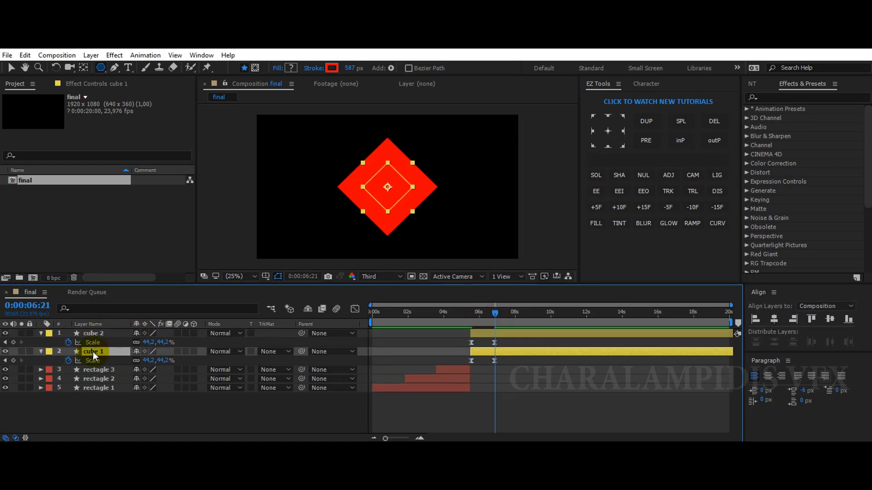
{"action": "left_click", "coordinate": [97, 336], "text": "ctrl"}
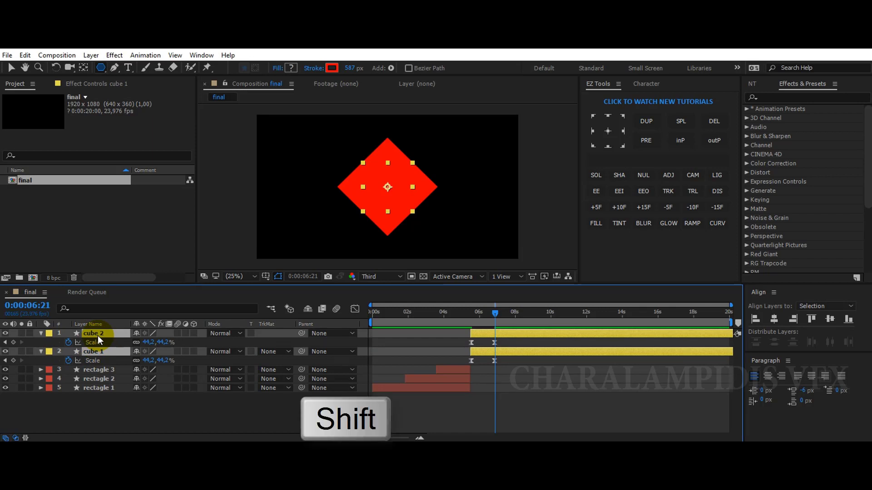
Step: Key both cubes' Position, then by about 8:21 slide cube 2 right and cube 1 left
{"action": "key", "text": "shift+p"}
{"action": "key", "text": "shift+r"}
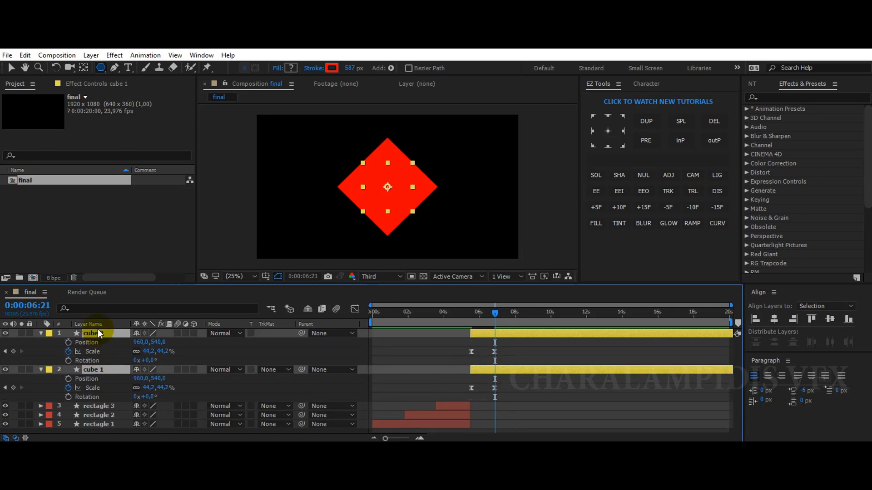
{"action": "left_click", "coordinate": [69, 343]}
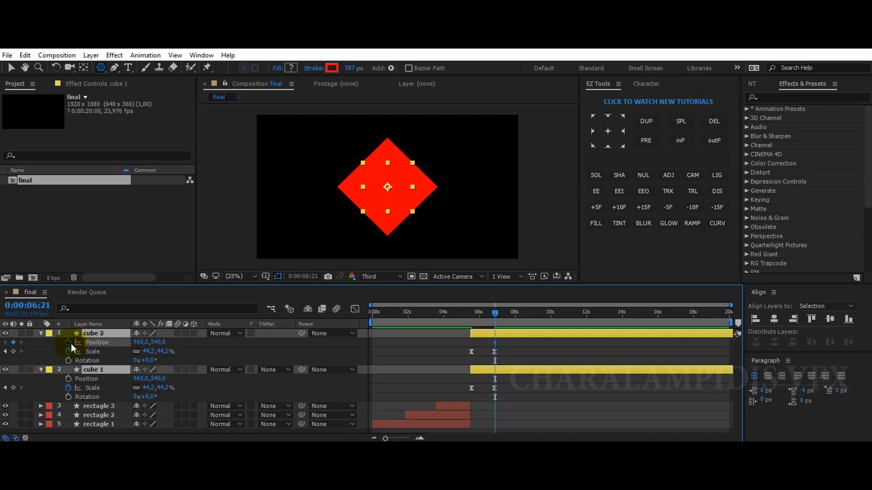
{"action": "left_click", "coordinate": [312, 355]}
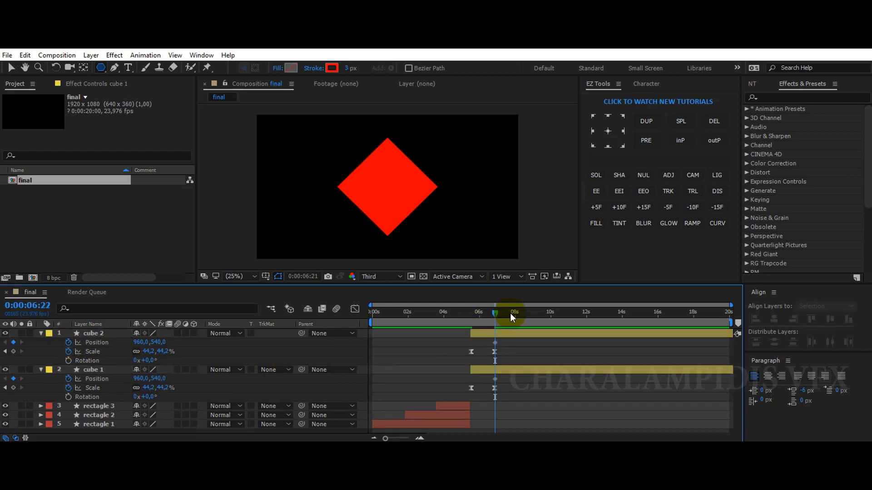
{"action": "left_click_drag", "start_coordinate": [496, 314], "coordinate": [532, 316]}
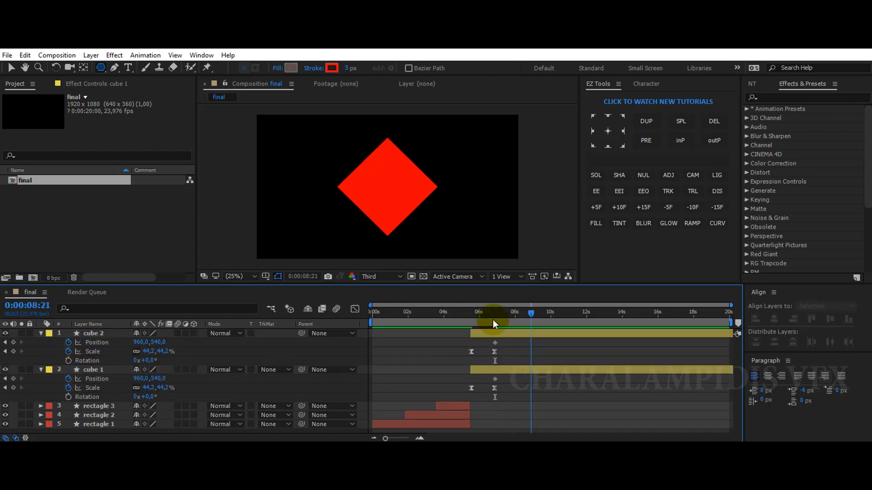
{"action": "left_click_drag", "start_coordinate": [152, 342], "coordinate": [453, 341]}
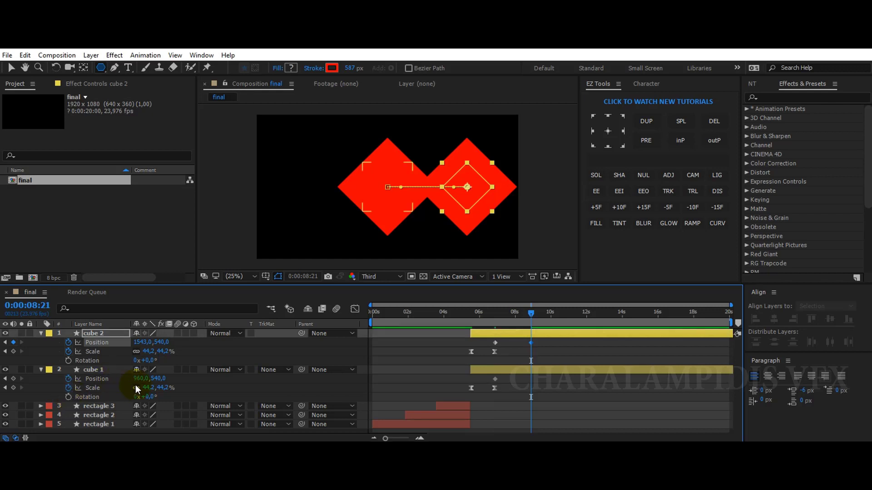
{"action": "mouse_move", "coordinate": [146, 378]}
{"action": "left_mouse_down"}
{"action": "mouse_move", "coordinate": [10, 383]}
{"action": "mouse_move", "coordinate": [132, 388]}
{"action": "left_mouse_up"}
{"action": "left_click_drag", "start_coordinate": [44, 379], "coordinate": [69, 380]}
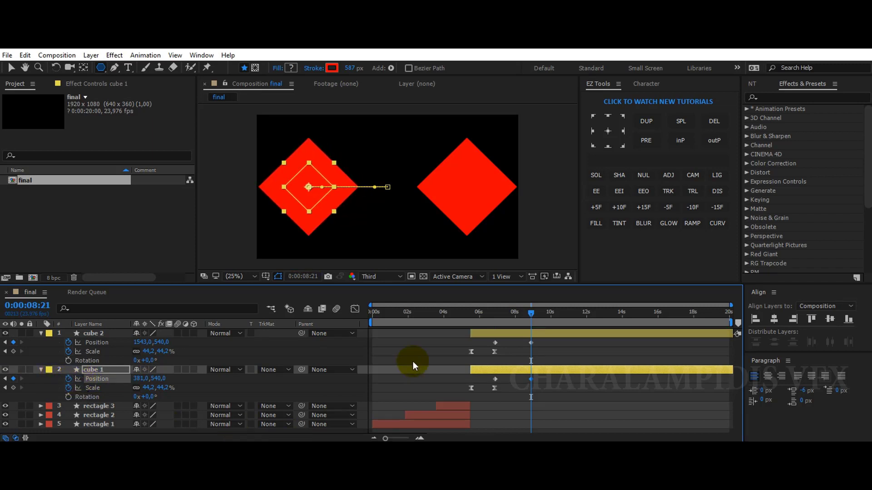
{"action": "mouse_move", "coordinate": [531, 314]}
{"action": "left_mouse_down"}
{"action": "mouse_move", "coordinate": [507, 315]}
{"action": "mouse_move", "coordinate": [523, 315]}
{"action": "mouse_move", "coordinate": [515, 314]}
{"action": "left_mouse_up"}
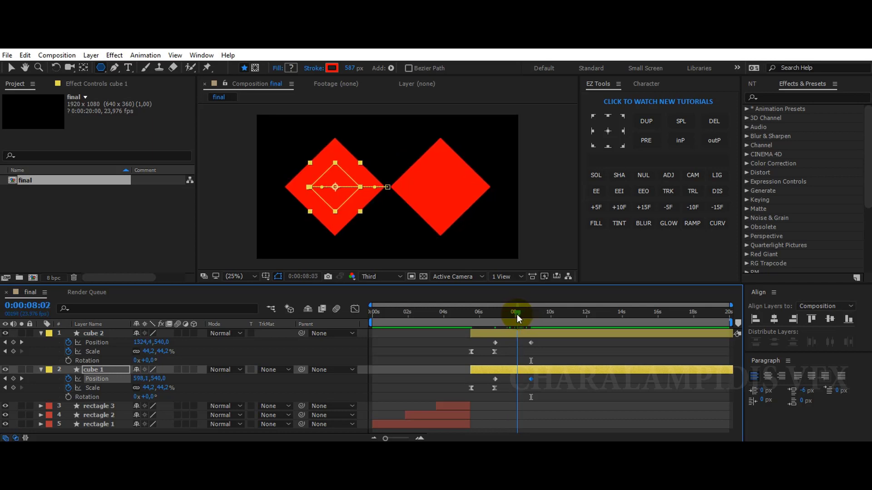
Step: Add Rotation keyframes to cube 2 and cube 1 at 0:00:08:01
{"action": "left_click", "coordinate": [159, 344]}
{"action": "left_click", "coordinate": [26, 363]}
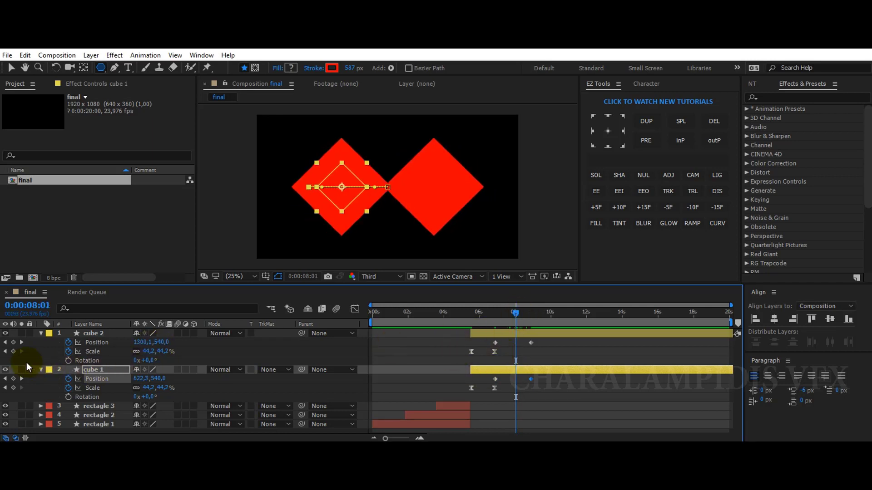
{"action": "left_click", "coordinate": [68, 360]}
{"action": "left_click", "coordinate": [69, 396]}
{"action": "left_click", "coordinate": [514, 318]}
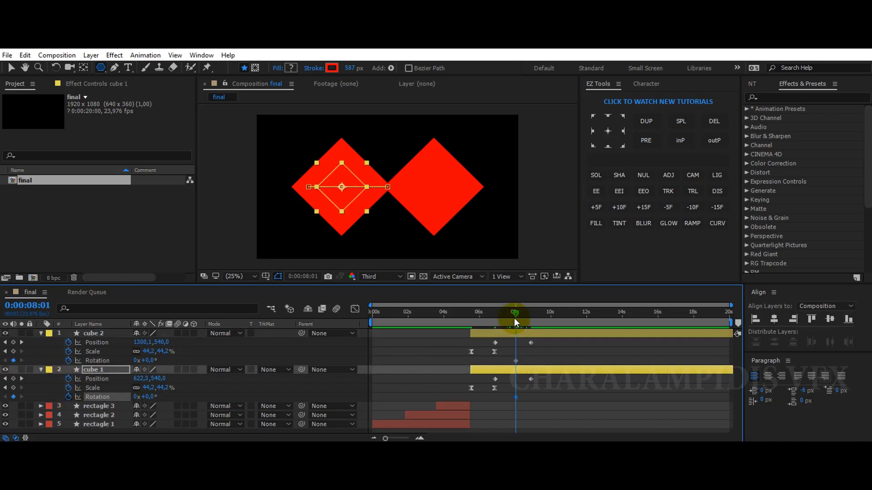
Step: At the 8:21 keyframe, set cube 1 Rotation to 2x and cube 2 Rotation to -2x
{"action": "key", "text": "k"}
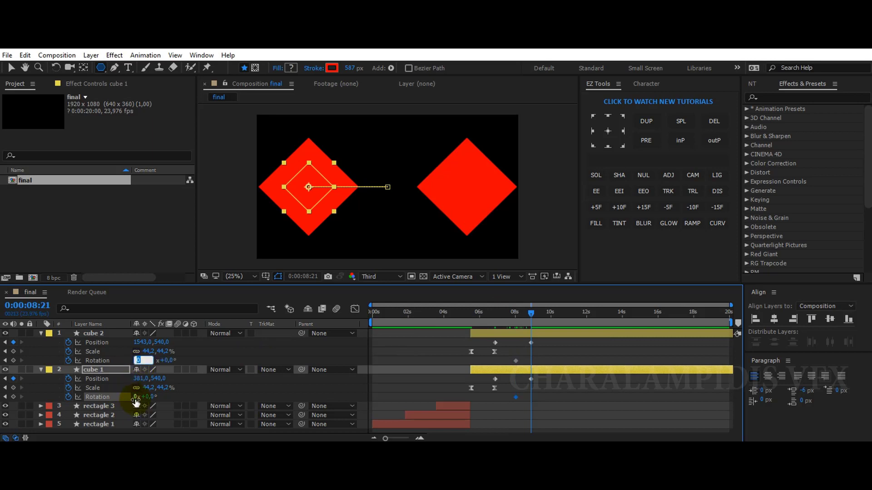
{"action": "left_click", "coordinate": [137, 397]}
{"action": "type", "text": "2"}
{"action": "key", "text": "Return"}
{"action": "type", "text": "-2"}
{"action": "key", "text": "Return"}
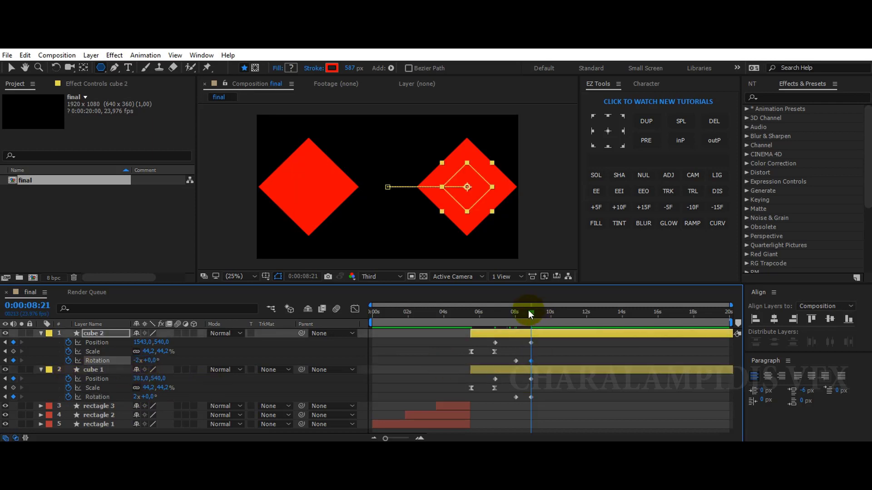
Step: Scrub the timeline to check the cubes' opposite spins as they separate
{"action": "left_click_drag", "start_coordinate": [530, 313], "coordinate": [498, 317]}
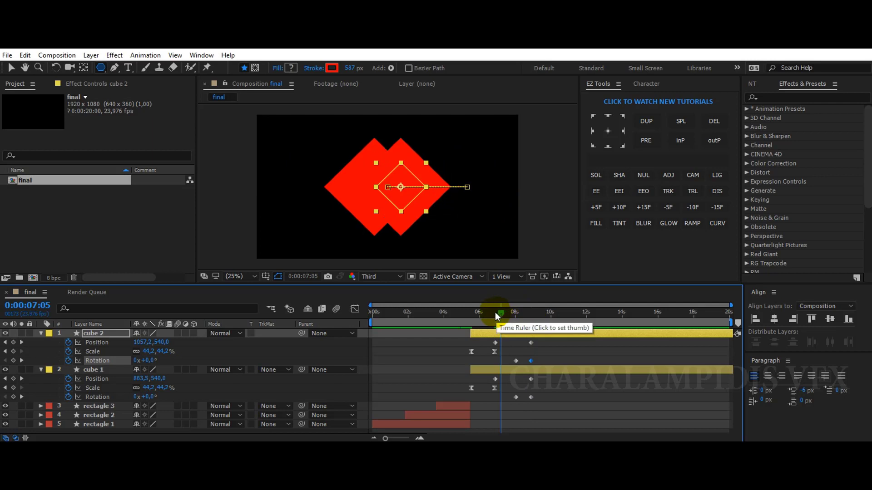
{"action": "left_click_drag", "start_coordinate": [495, 314], "coordinate": [495, 316]}
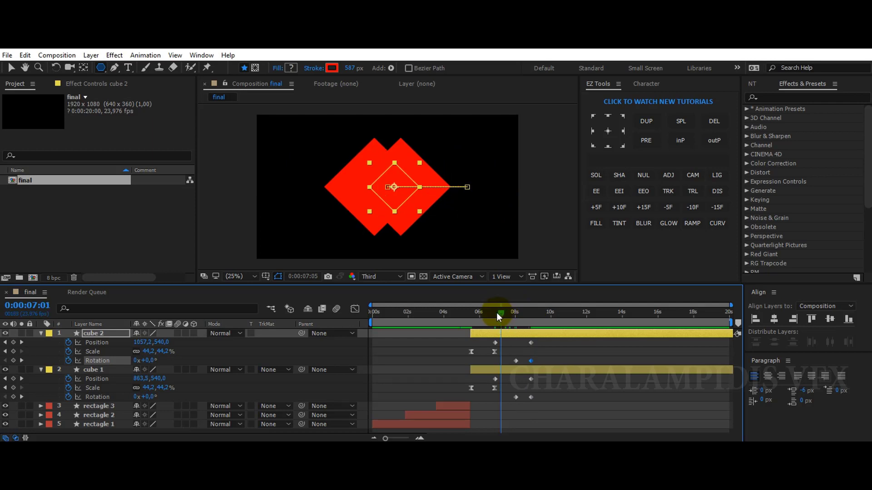
{"action": "left_click", "coordinate": [495, 312]}
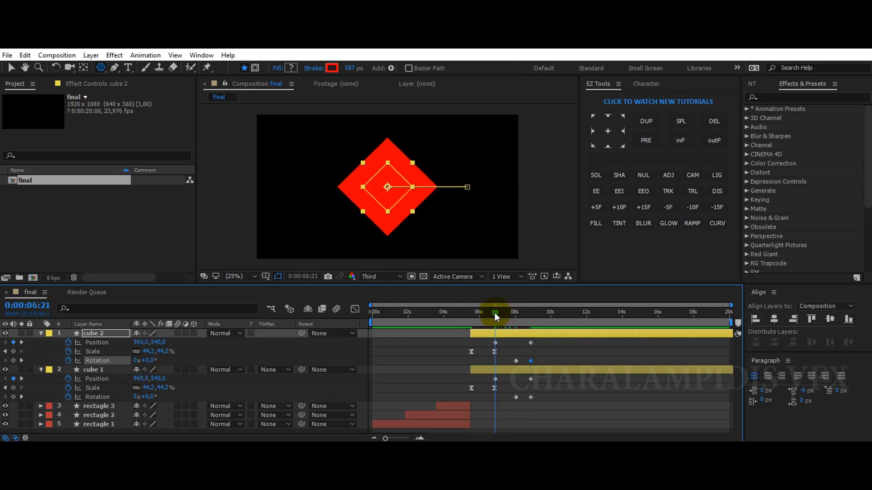
{"action": "left_click_drag", "start_coordinate": [496, 317], "coordinate": [530, 318]}
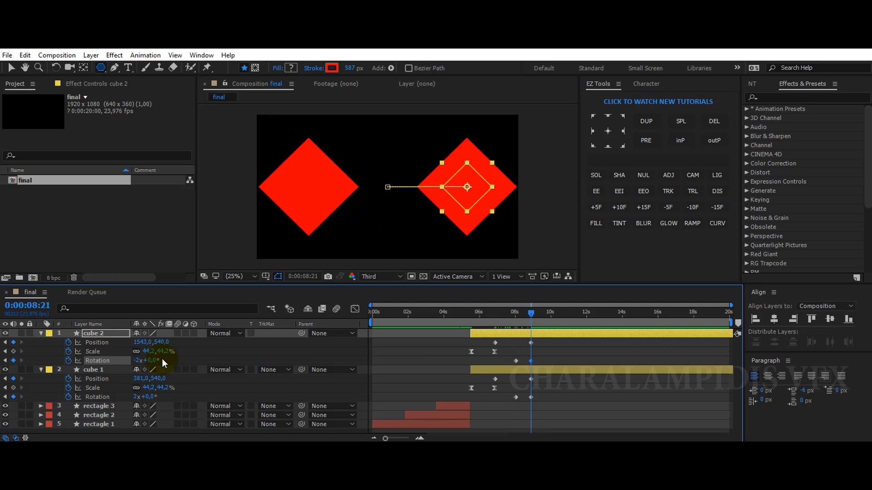
Step: Set cube 2 and cube 1 Scale to 30% at 8:21, then return to the timeline start
{"action": "left_click_drag", "start_coordinate": [162, 352], "coordinate": [164, 358]}
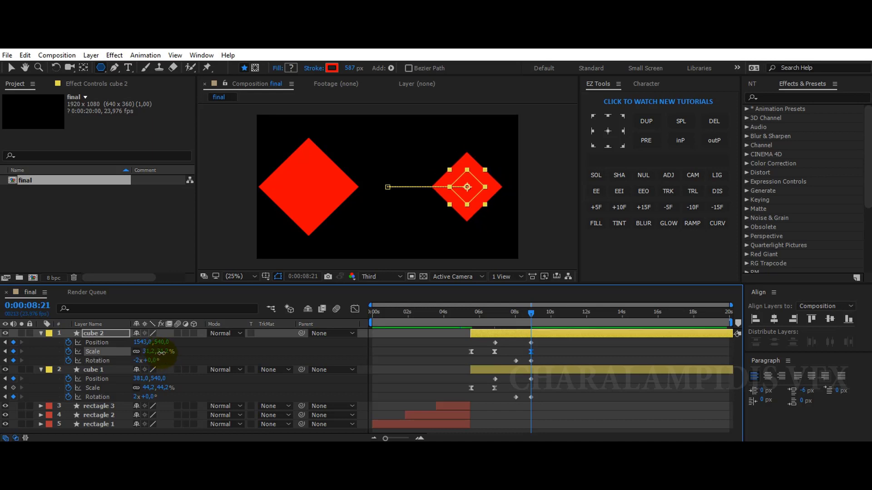
{"action": "type", "text": "2"}
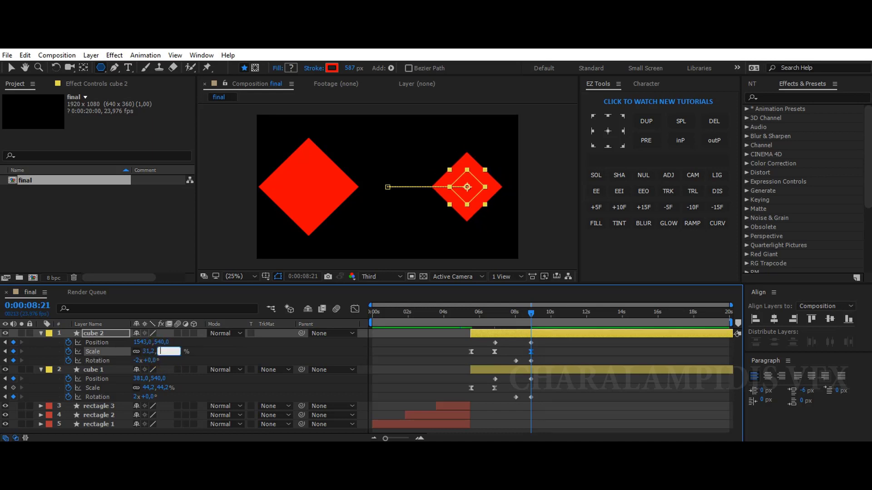
{"action": "key", "text": "Return"}
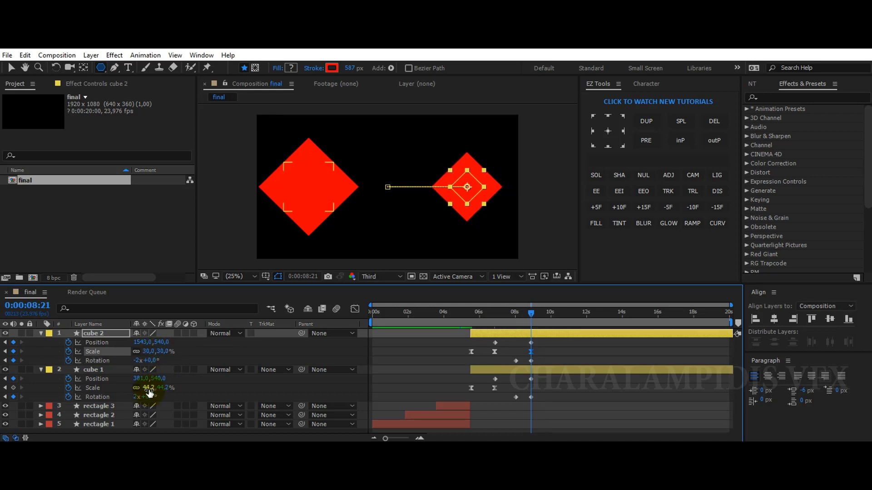
{"action": "left_click", "coordinate": [148, 389]}
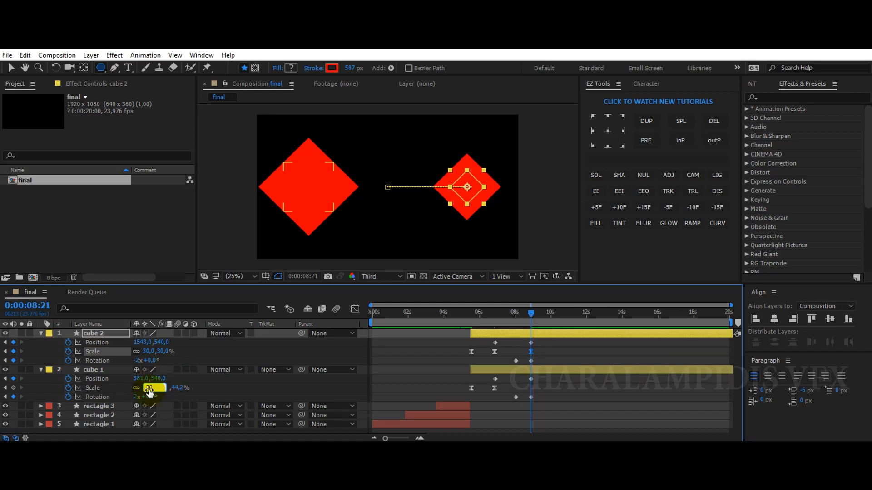
{"action": "type", "text": "30"}
{"action": "key", "text": "Return"}
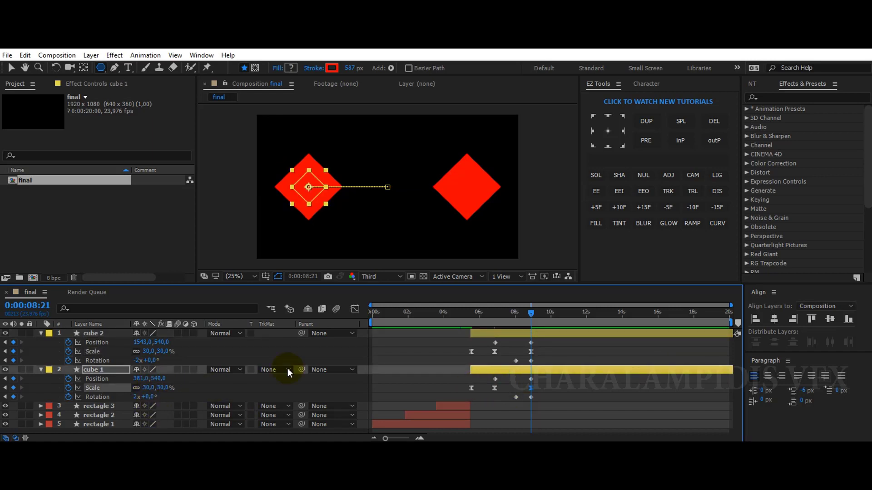
{"action": "left_click", "coordinate": [377, 312]}
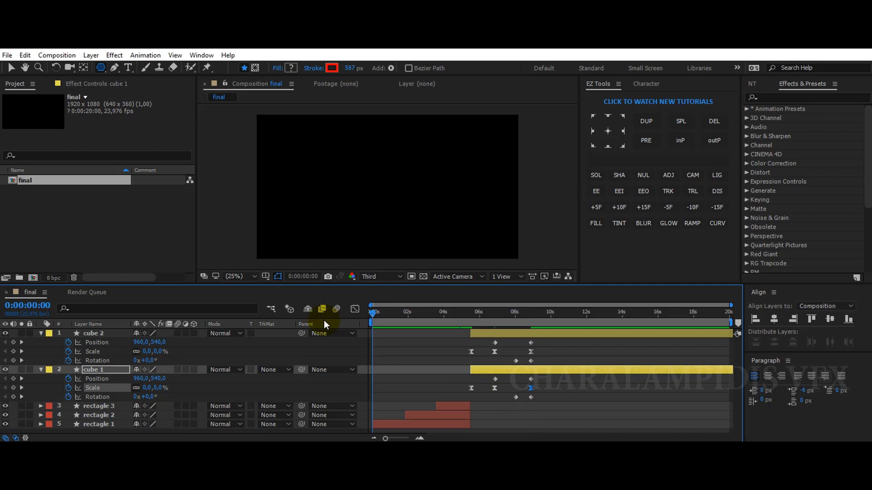
Step: Preview the animation, then apply Easy Ease to all keyframes of both cubes
{"action": "key", "text": "space"}
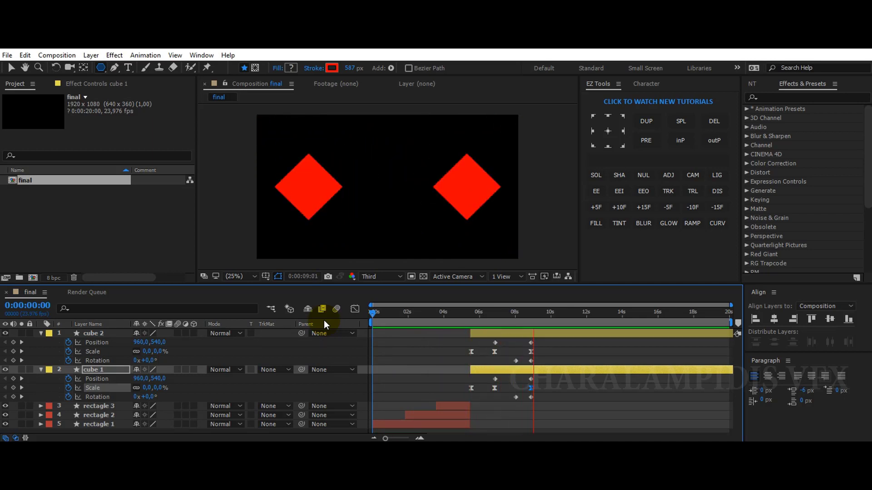
{"action": "left_click", "coordinate": [533, 315]}
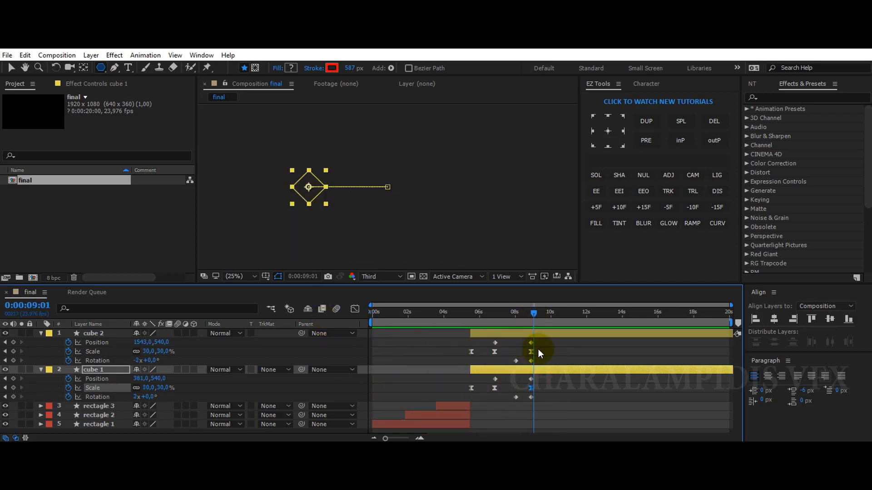
{"action": "left_click_drag", "start_coordinate": [466, 399], "coordinate": [544, 340]}
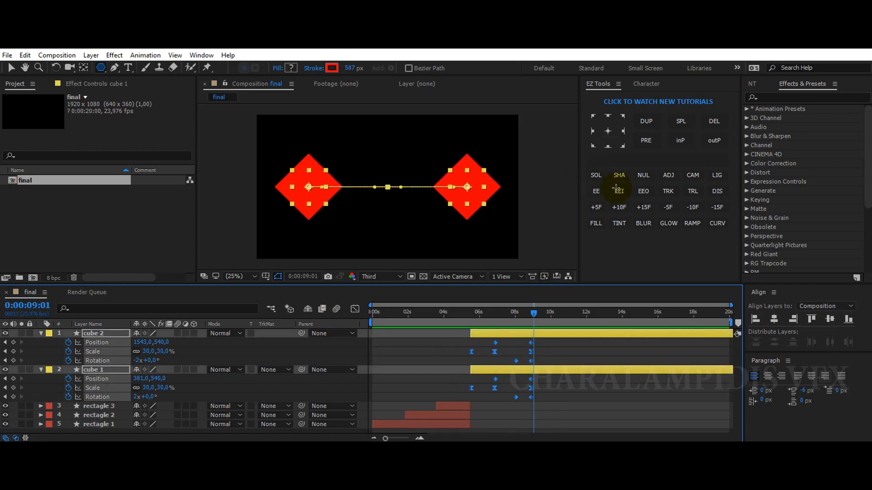
{"action": "left_click", "coordinate": [596, 192]}
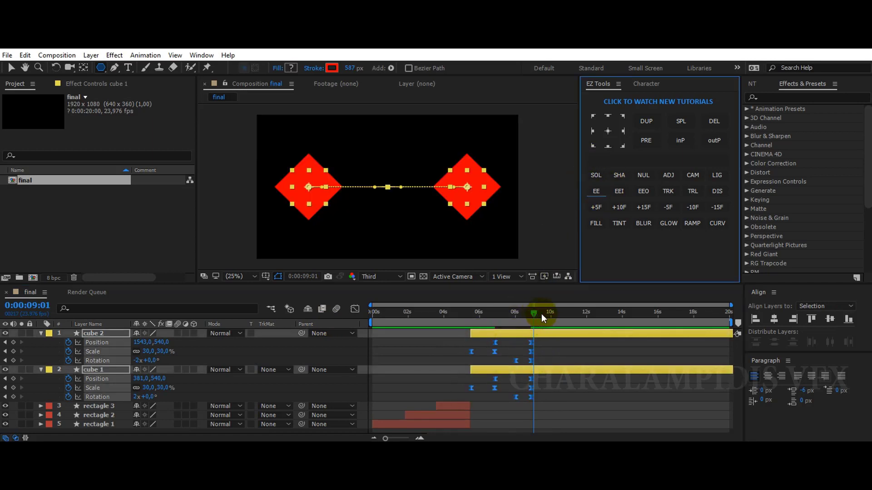
{"action": "left_click_drag", "start_coordinate": [551, 314], "coordinate": [568, 320]}
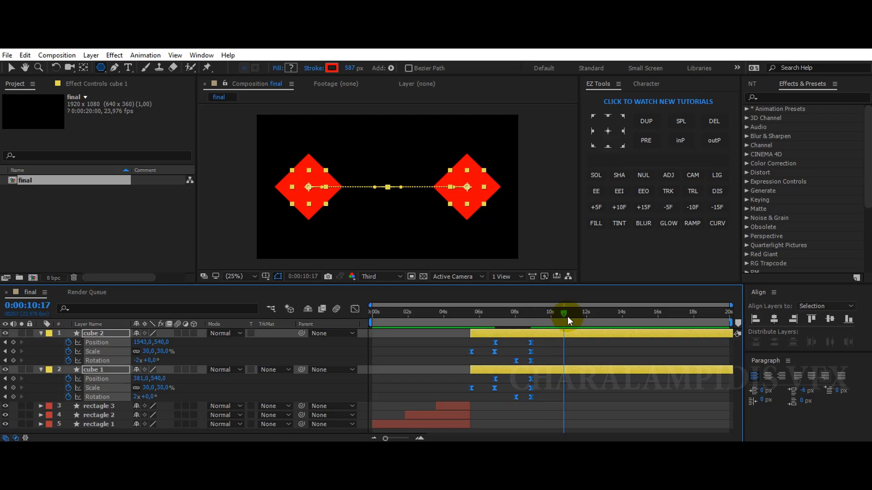
Step: Key both cubes' Position at 10:19, then at 11:23 set cube 1 X to 950 and cube 2 X to 960
{"action": "left_click", "coordinate": [40, 350]}
{"action": "left_click", "coordinate": [13, 342]}
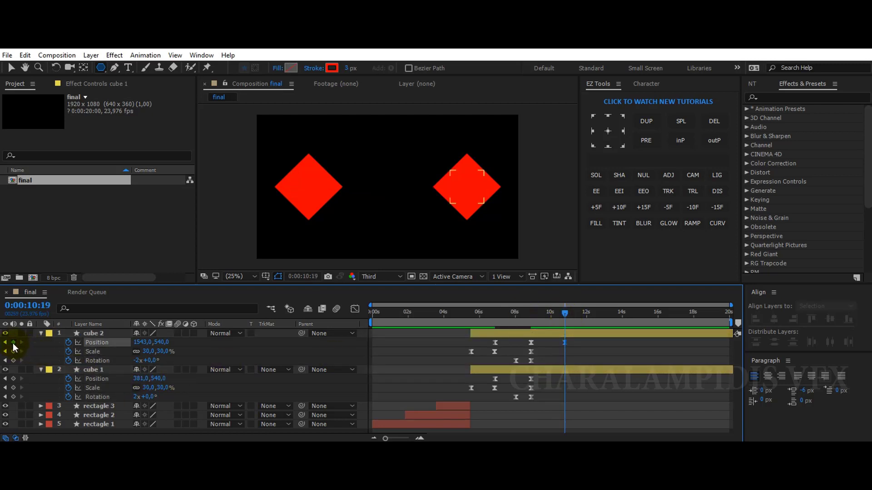
{"action": "left_click", "coordinate": [13, 378]}
{"action": "left_click_drag", "start_coordinate": [566, 317], "coordinate": [586, 318]}
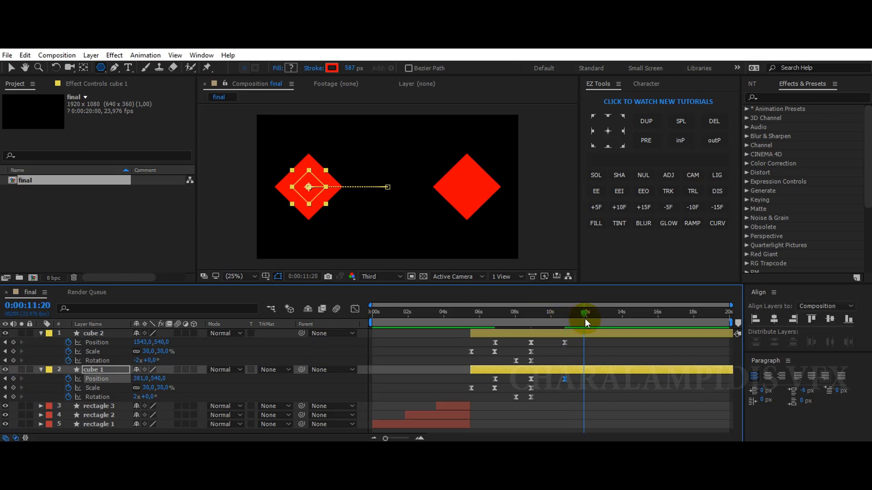
{"action": "left_click", "coordinate": [140, 378]}
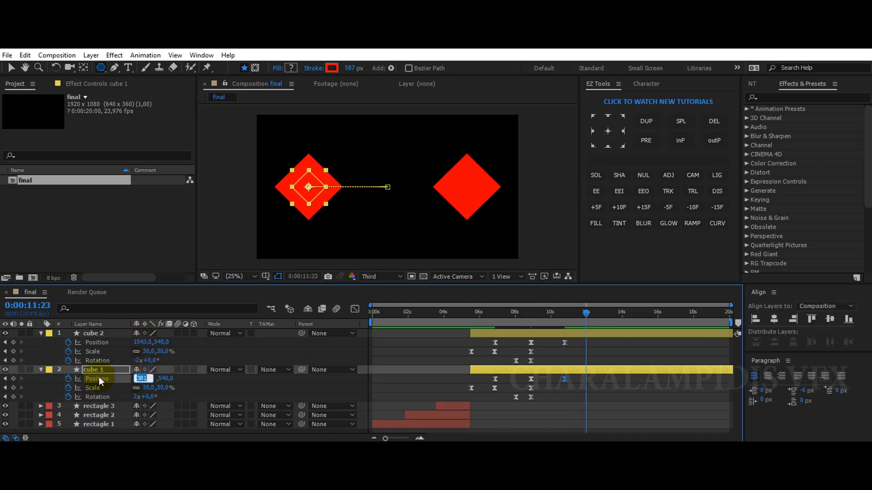
{"action": "type", "text": "950"}
{"action": "key", "text": "Return"}
{"action": "left_click", "coordinate": [140, 342]}
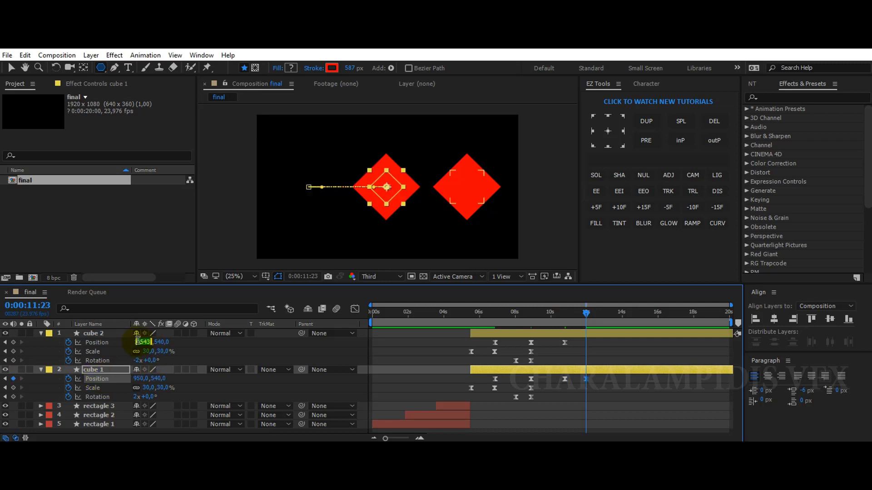
{"action": "type", "text": "960"}
{"action": "key", "text": "Return"}
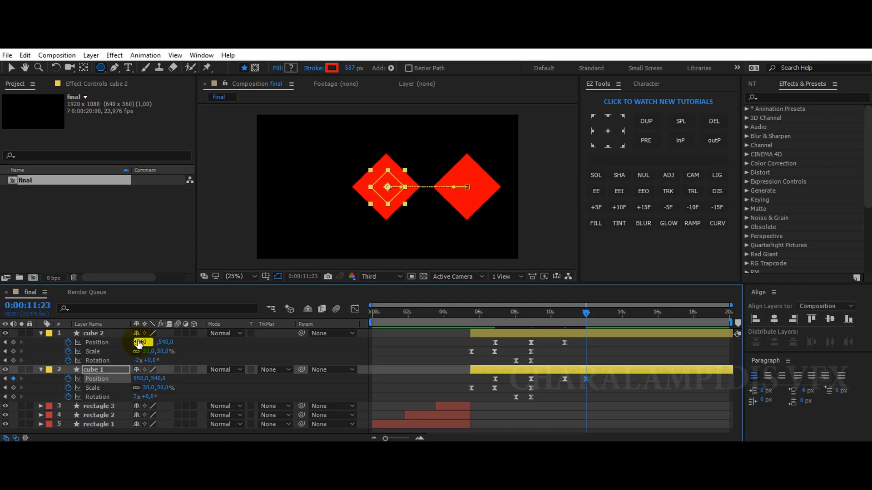
Step: Add a Rotation keyframe to cube 2 at 10:19
{"action": "left_click", "coordinate": [566, 318]}
{"action": "left_click_drag", "start_coordinate": [565, 318], "coordinate": [563, 317]}
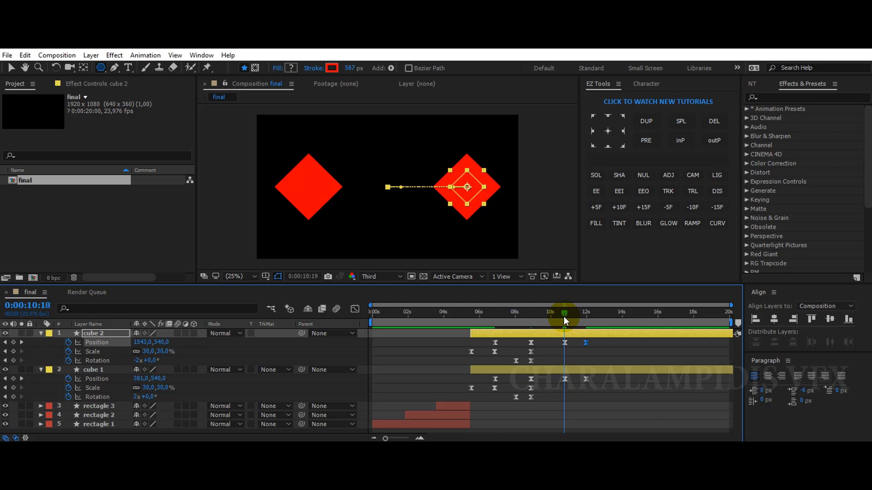
{"action": "left_click", "coordinate": [13, 361]}
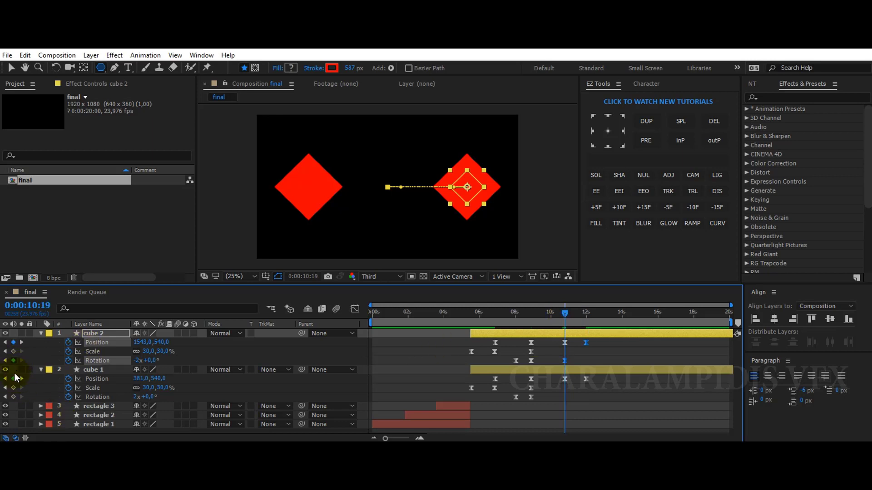
Step: Key cube 1 Rotation at 10:19, then set both cubes' Rotation back to 0 at 11:12
{"action": "left_click", "coordinate": [13, 397]}
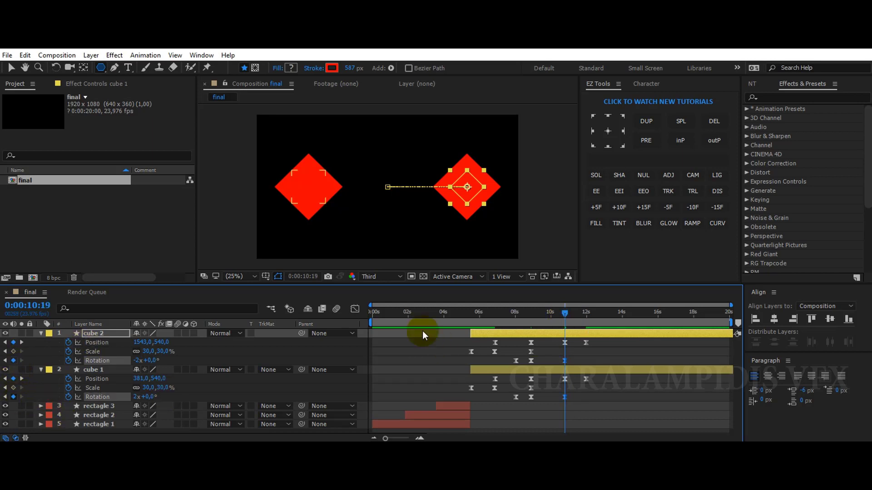
{"action": "left_click_drag", "start_coordinate": [573, 318], "coordinate": [580, 315]}
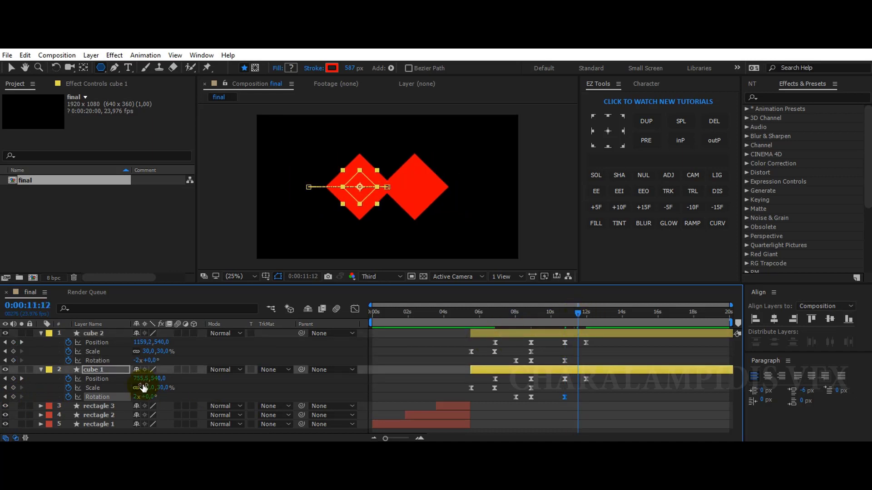
{"action": "left_click", "coordinate": [138, 361]}
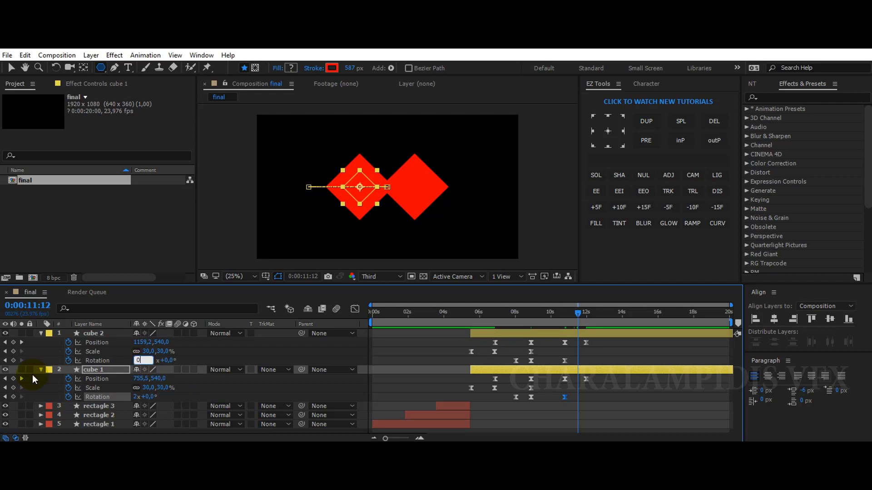
{"action": "type", "text": "0"}
{"action": "key", "text": "Return"}
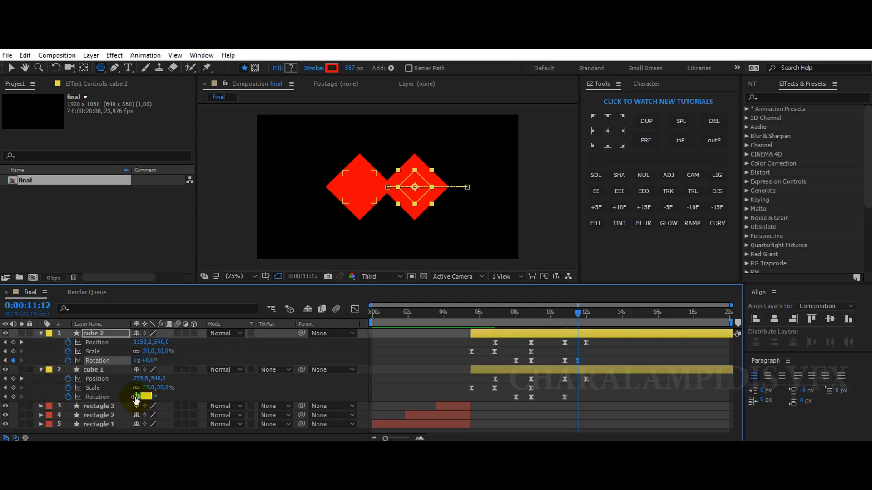
{"action": "type", "text": "0x+0,0°"}
{"action": "key", "text": "Return"}
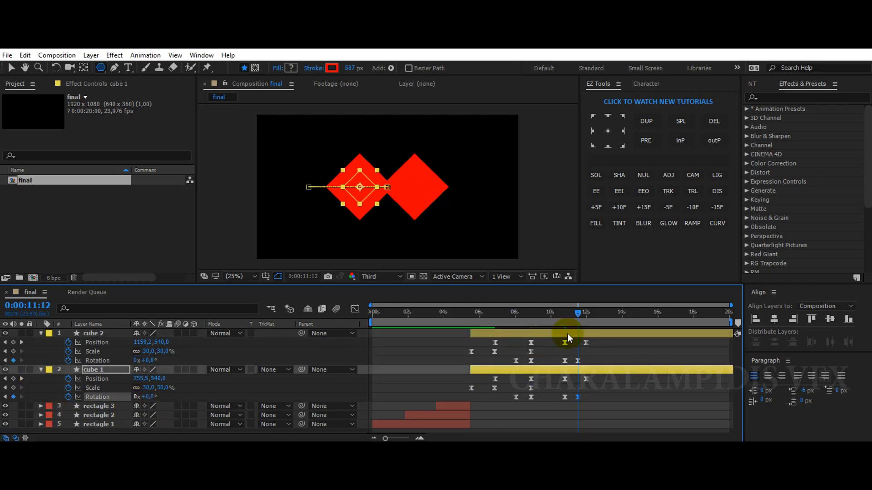
Step: Preview the animation and shift the cubes' final keyframes later so they merge near 12:18
{"action": "left_click_drag", "start_coordinate": [578, 320], "coordinate": [322, 338]}
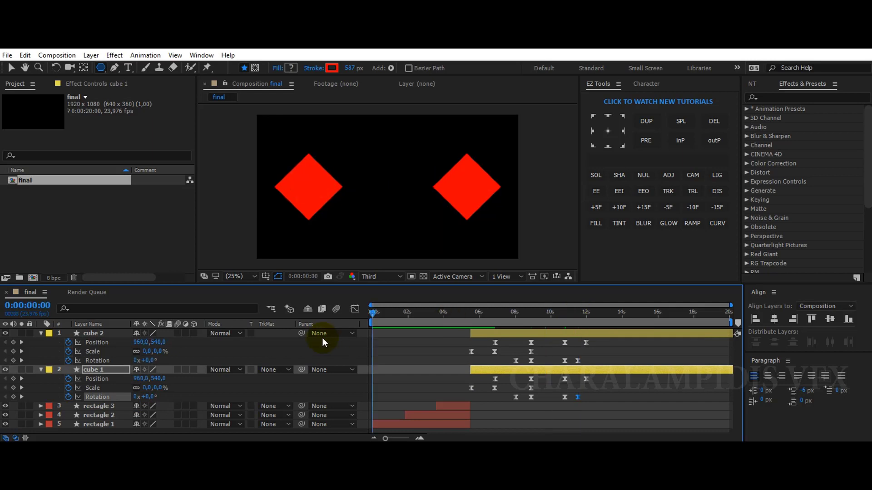
{"action": "key", "text": "space"}
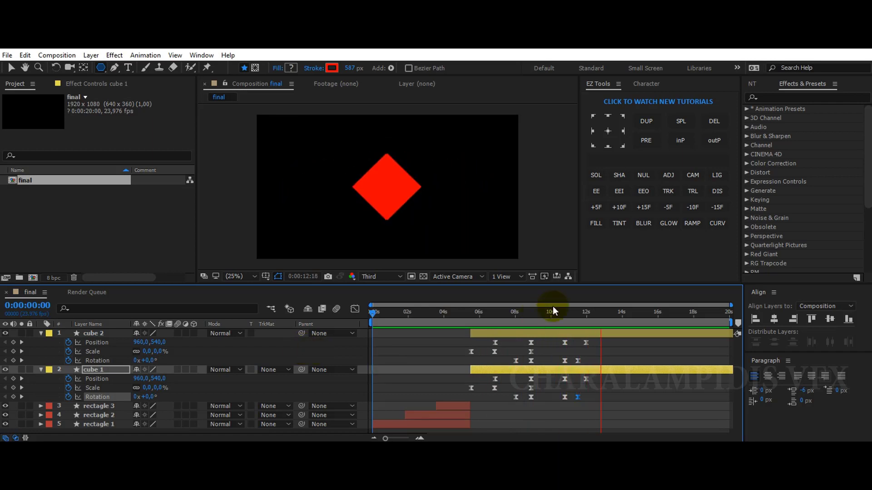
{"action": "left_click", "coordinate": [575, 314]}
{"action": "mouse_move", "coordinate": [606, 345]}
{"action": "left_mouse_down"}
{"action": "mouse_move", "coordinate": [574, 407]}
{"action": "mouse_move", "coordinate": [590, 401]}
{"action": "left_mouse_up"}
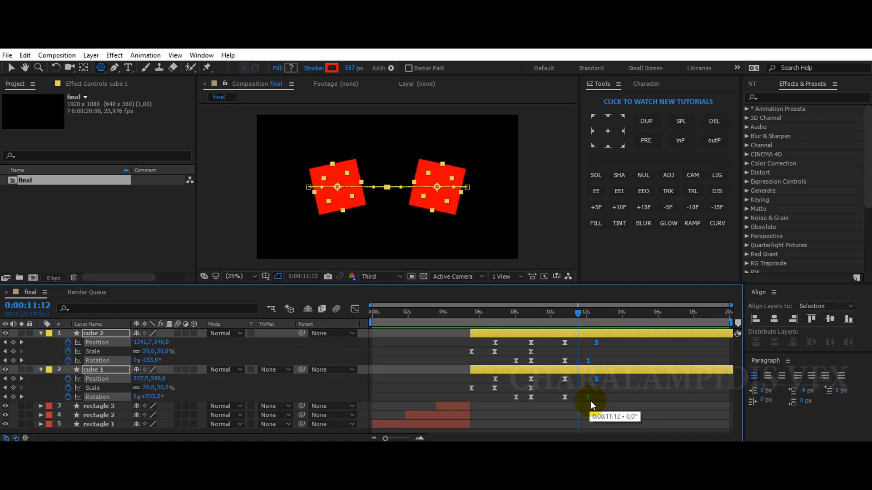
{"action": "left_click_drag", "start_coordinate": [580, 314], "coordinate": [612, 322]}
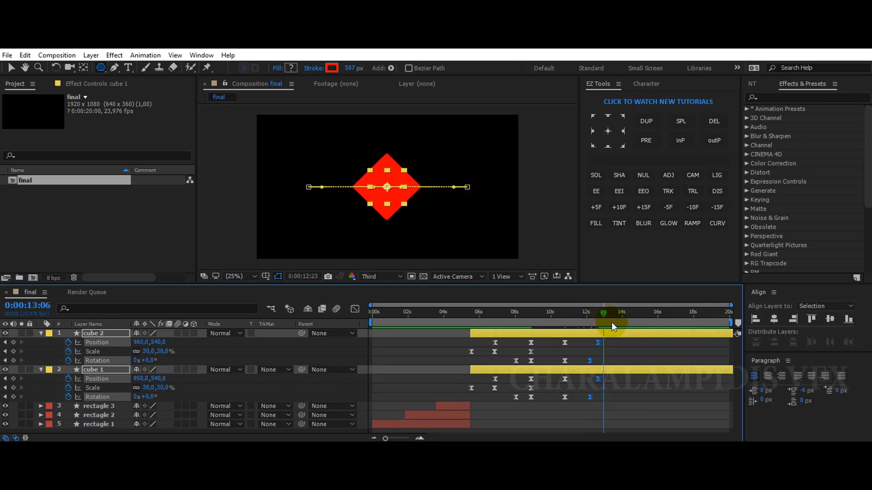
Step: Collapse the cube layers and create a new 3-second composition named trigle
{"action": "left_click", "coordinate": [41, 333]}
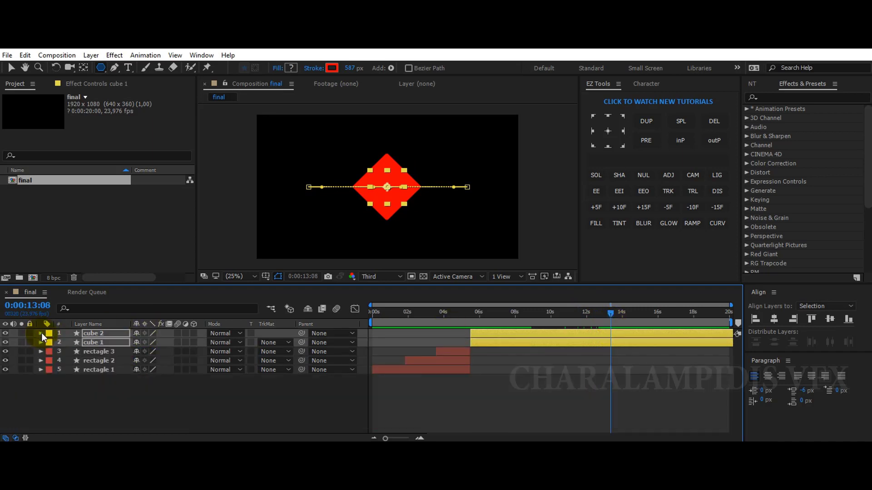
{"action": "left_click", "coordinate": [131, 412]}
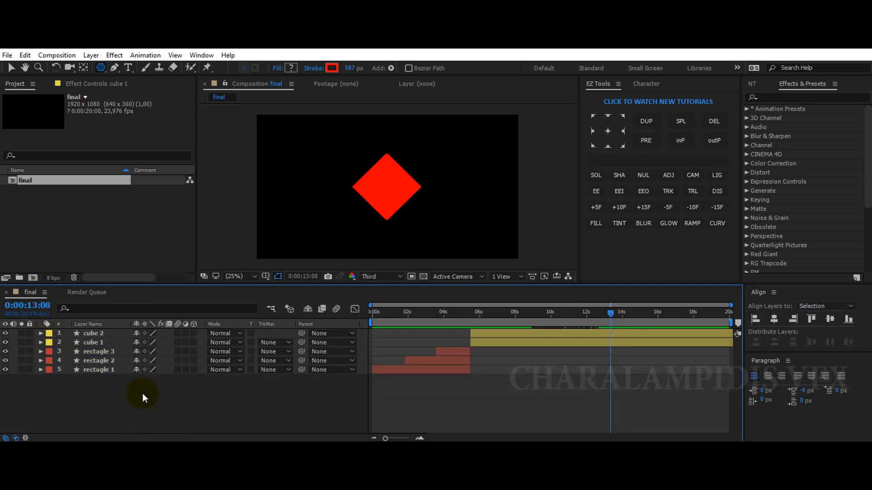
{"action": "left_click", "coordinate": [55, 55]}
{"action": "left_click", "coordinate": [80, 72]}
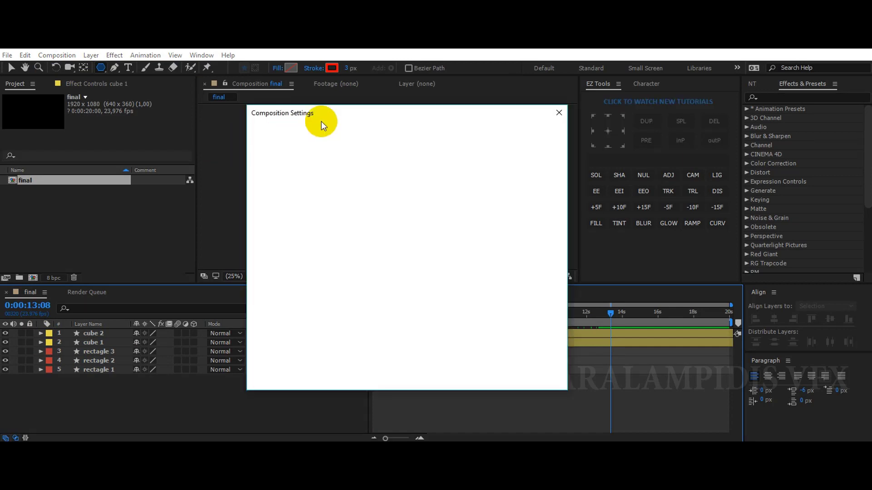
{"action": "left_click_drag", "start_coordinate": [290, 116], "coordinate": [247, 121]}
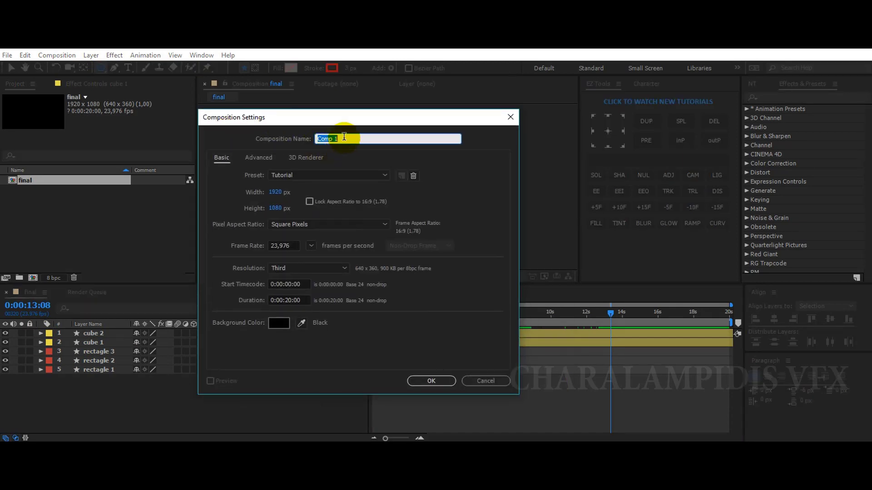
{"action": "type", "text": "tre"}
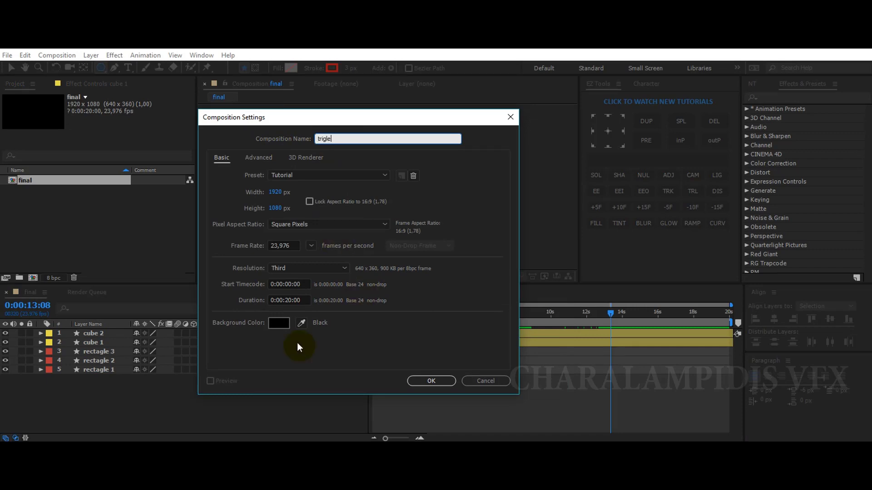
{"action": "left_click", "coordinate": [303, 302]}
{"action": "type", "text": "3"}
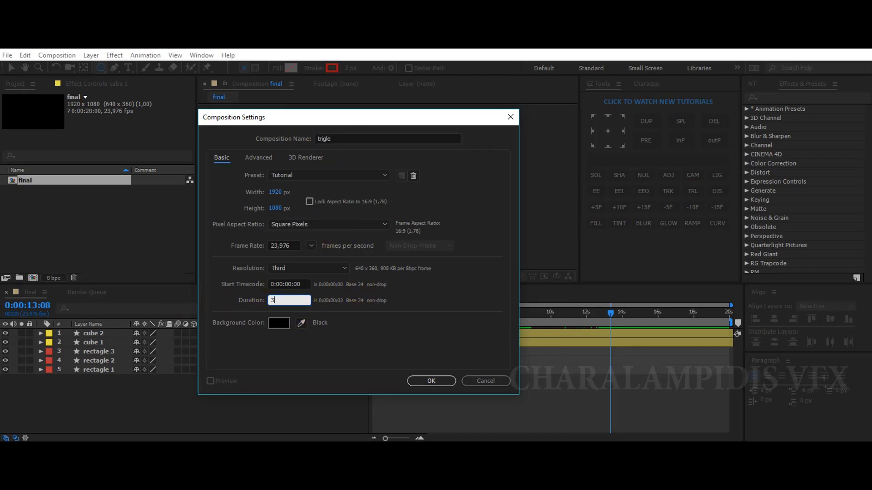
{"action": "type", "text": "."}
{"action": "key", "text": "Return"}
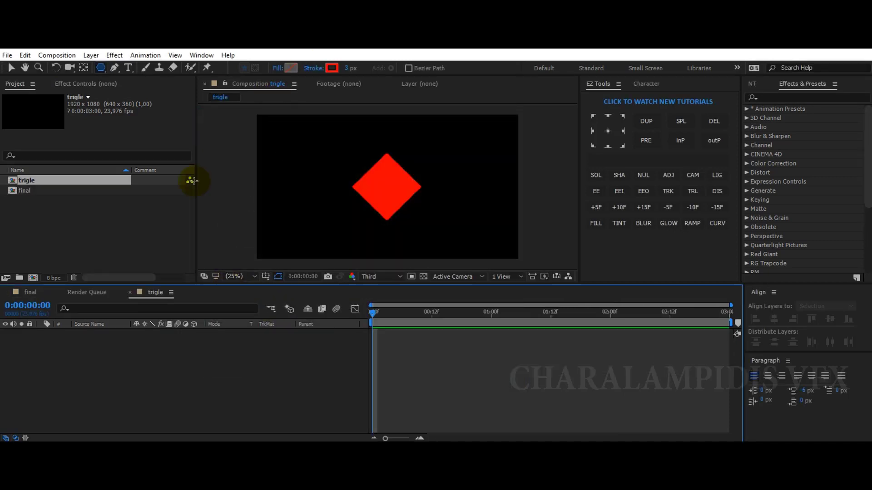
Step: Set the shape tool to a solid red fill with stroke set to None
{"action": "left_click", "coordinate": [277, 70]}
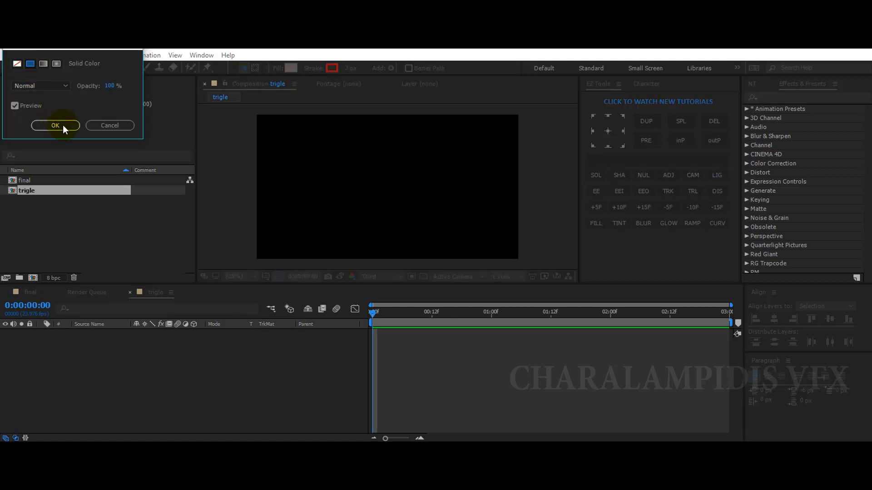
{"action": "left_click", "coordinate": [75, 127]}
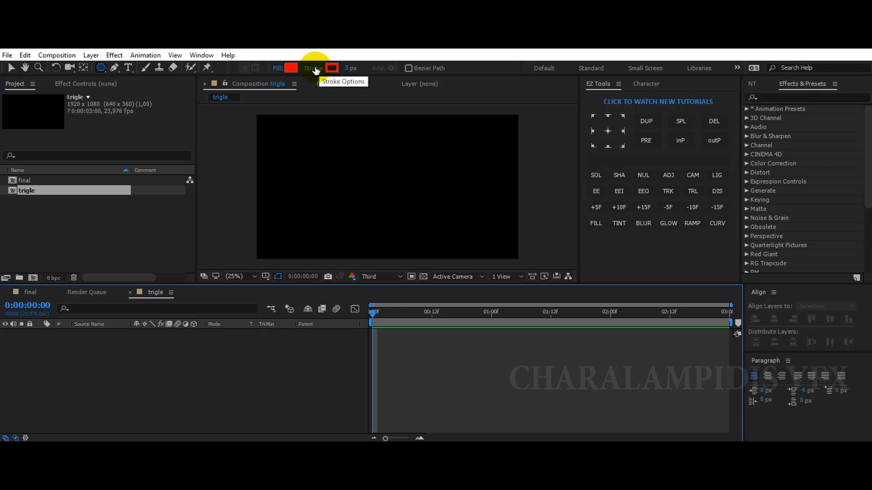
{"action": "left_click", "coordinate": [332, 68]}
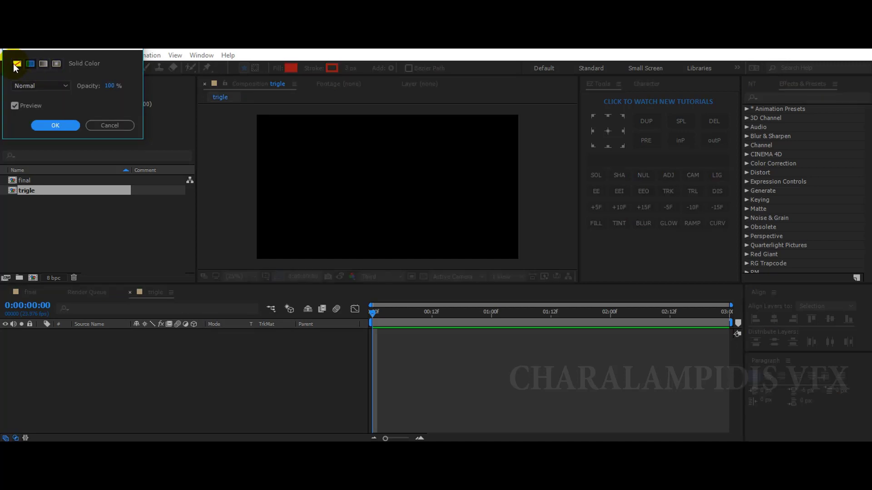
{"action": "left_click", "coordinate": [17, 63]}
{"action": "left_click", "coordinate": [51, 121]}
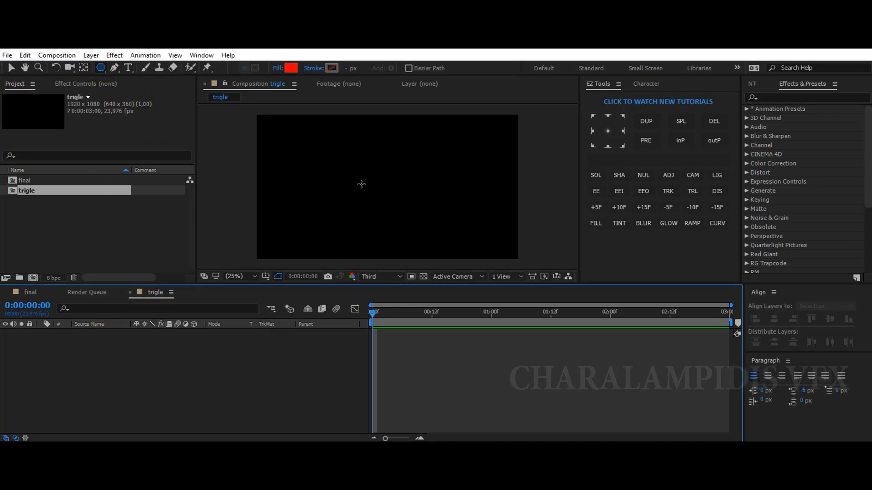
Step: Draw a red polygon and set its Polystar Points to 3 to make a triangle
{"action": "mouse_move", "coordinate": [365, 174]}
{"action": "left_mouse_down"}
{"action": "mouse_move", "coordinate": [401, 205]}
{"action": "mouse_move", "coordinate": [399, 191]}
{"action": "left_mouse_up"}
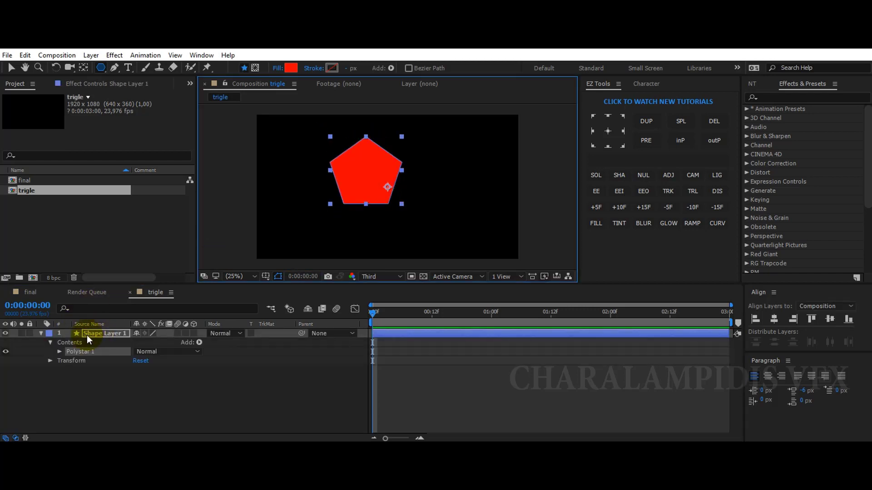
{"action": "left_click", "coordinate": [86, 335]}
{"action": "left_click", "coordinate": [60, 352]}
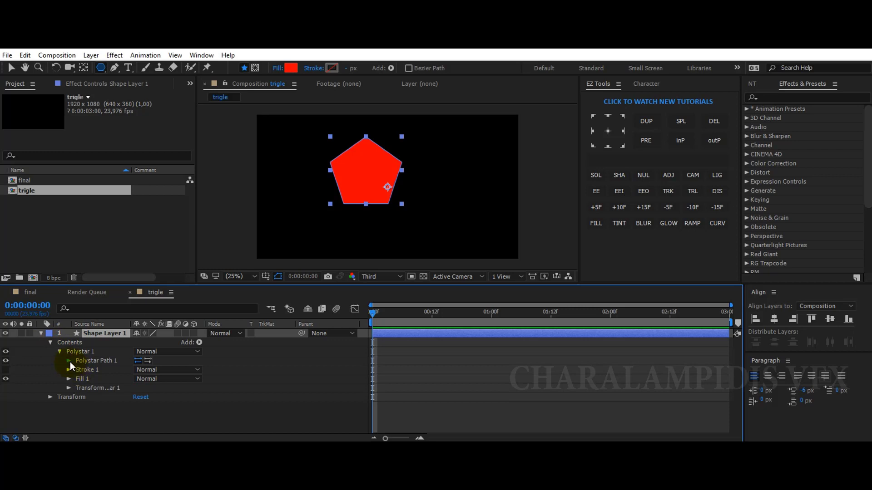
{"action": "left_click", "coordinate": [69, 361]}
{"action": "left_click", "coordinate": [138, 379]}
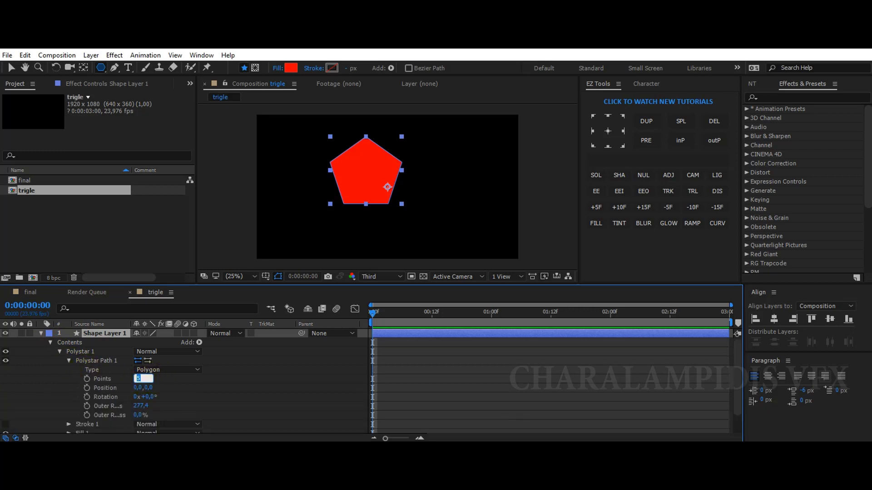
{"action": "type", "text": "3"}
{"action": "key", "text": "Return"}
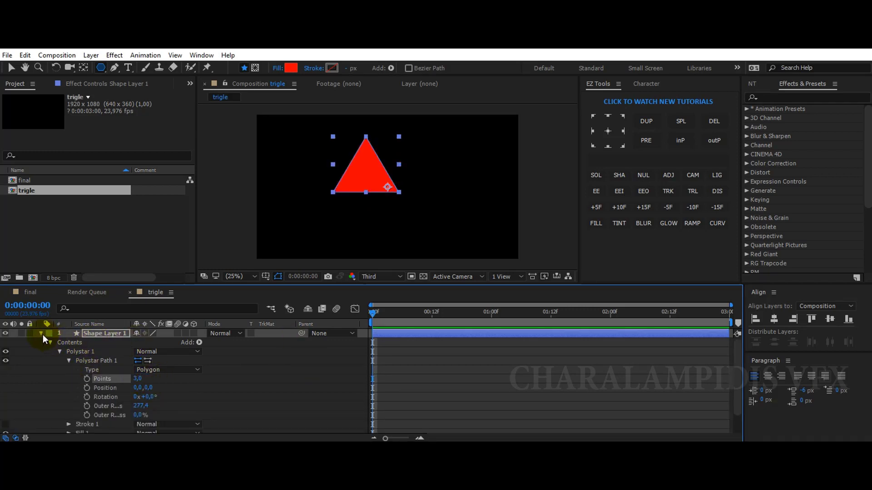
Step: Centre the triangle's anchor point and align it to the composition centre
{"action": "left_click", "coordinate": [42, 333]}
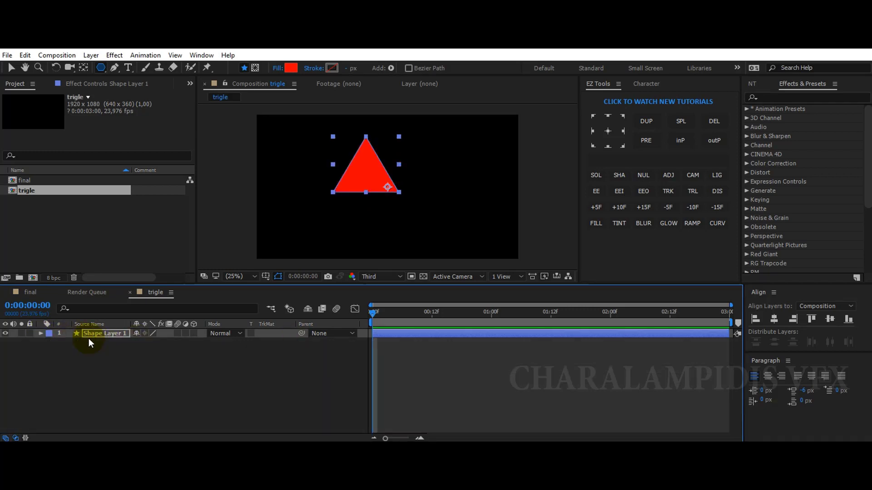
{"action": "left_click", "coordinate": [608, 131]}
{"action": "left_click", "coordinate": [774, 319]}
{"action": "left_click", "coordinate": [830, 319]}
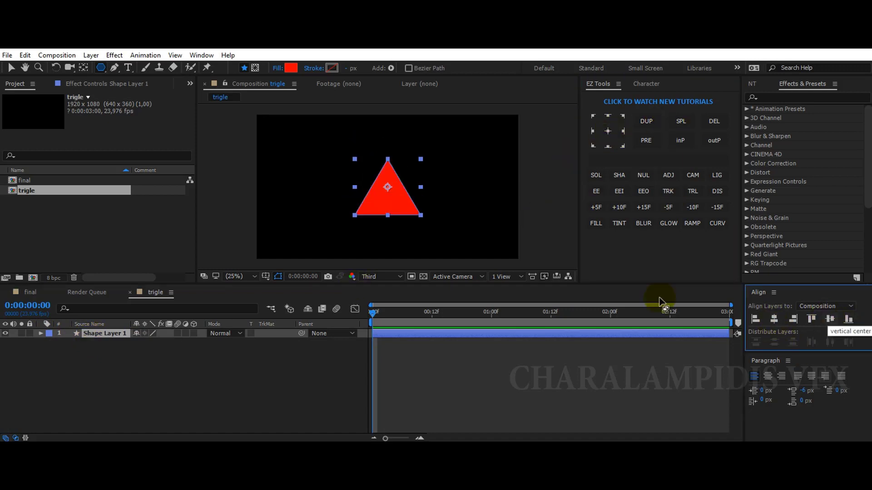
Step: Narrow the triangle by scrubbing its Polystar Transform Scale X down
{"action": "left_click", "coordinate": [40, 334]}
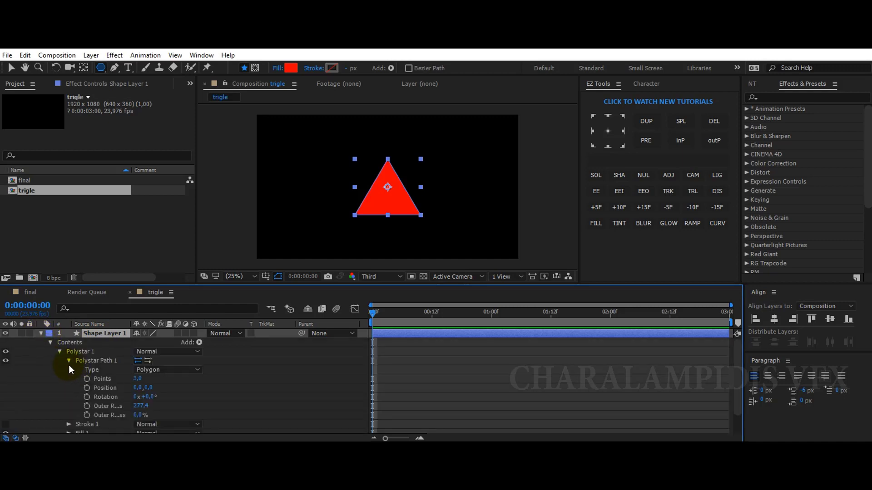
{"action": "scroll", "coordinate": [66, 365], "scroll_direction": "down", "scroll_amount": 2}
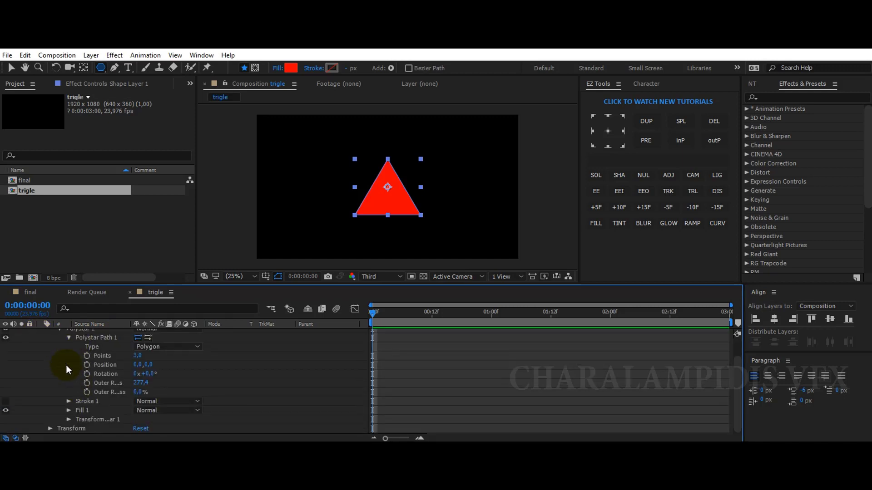
{"action": "left_click", "coordinate": [69, 420]}
{"action": "scroll", "coordinate": [107, 388], "scroll_direction": "down", "scroll_amount": 5}
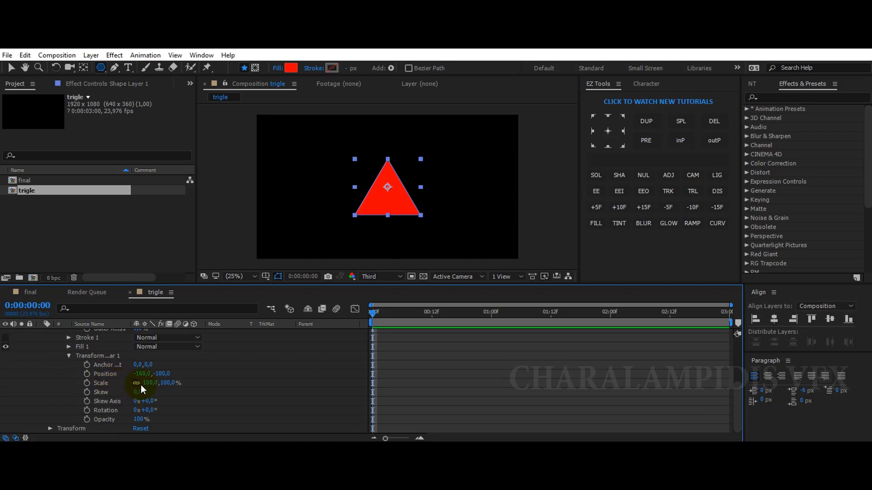
{"action": "left_click_drag", "start_coordinate": [142, 383], "coordinate": [97, 375]}
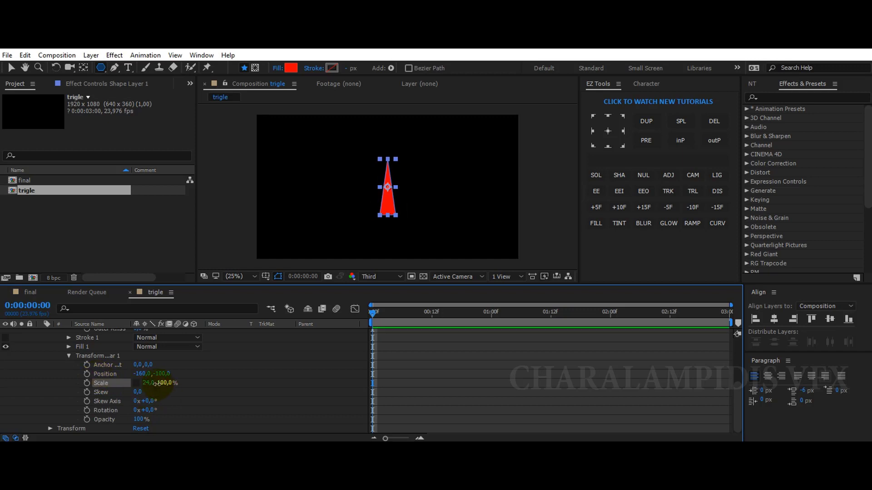
Step: Shrink the triangle vertically, rotate it slightly, and re-centre its anchor point
{"action": "mouse_move", "coordinate": [163, 383]}
{"action": "left_mouse_down"}
{"action": "mouse_move", "coordinate": [120, 382]}
{"action": "mouse_move", "coordinate": [132, 383]}
{"action": "left_mouse_up"}
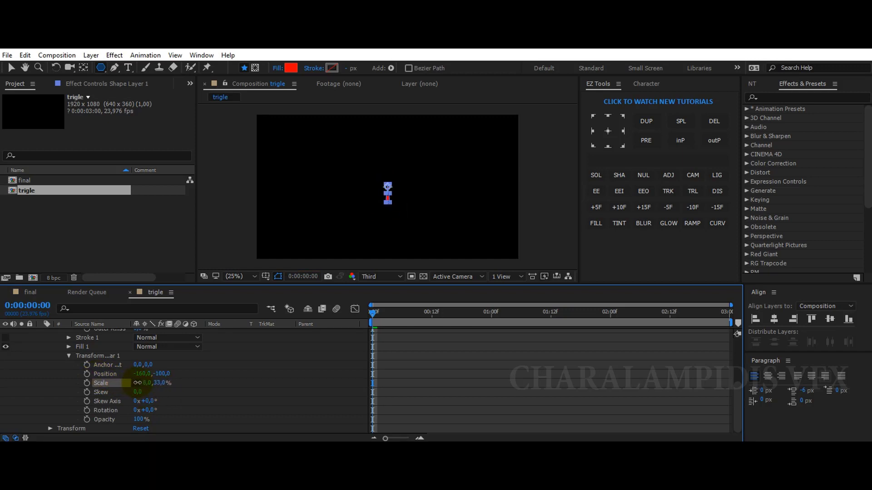
{"action": "left_click", "coordinate": [254, 382]}
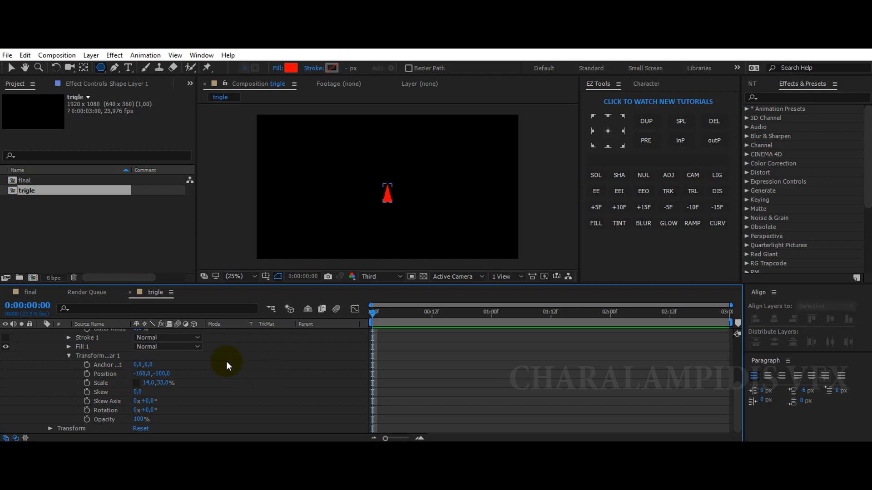
{"action": "left_click_drag", "start_coordinate": [152, 409], "coordinate": [161, 409]}
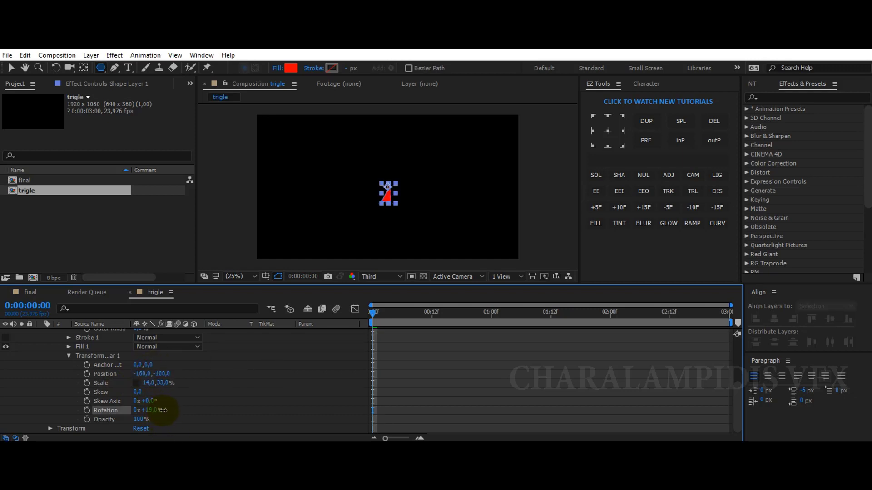
{"action": "scroll", "coordinate": [99, 340], "scroll_direction": "up", "scroll_amount": 3}
{"action": "left_click", "coordinate": [97, 333]}
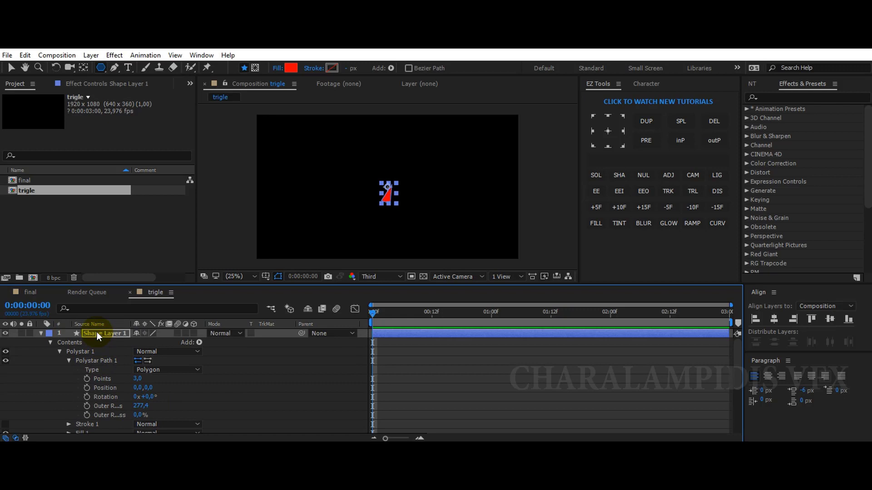
{"action": "left_click", "coordinate": [608, 133]}
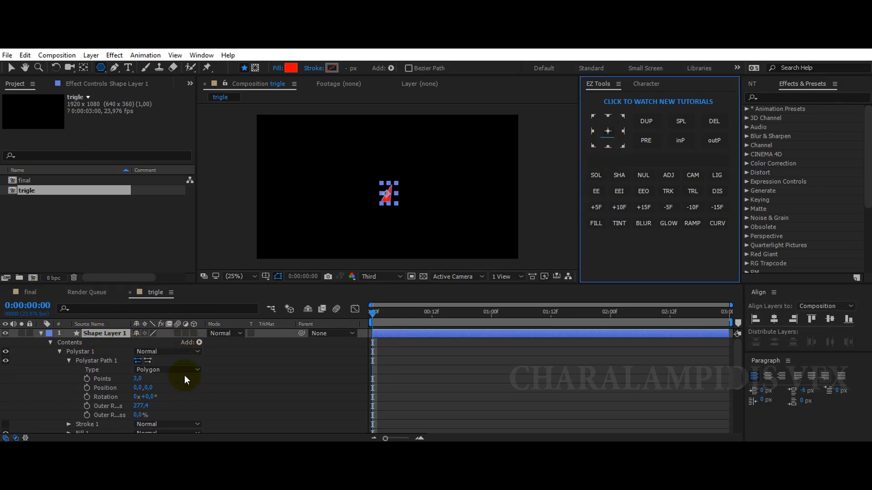
Step: Rotate the triangle's Polystar Transform to -129°
{"action": "scroll", "coordinate": [184, 375], "scroll_direction": "down", "scroll_amount": 2}
{"action": "scroll", "coordinate": [181, 380], "scroll_direction": "down", "scroll_amount": 3}
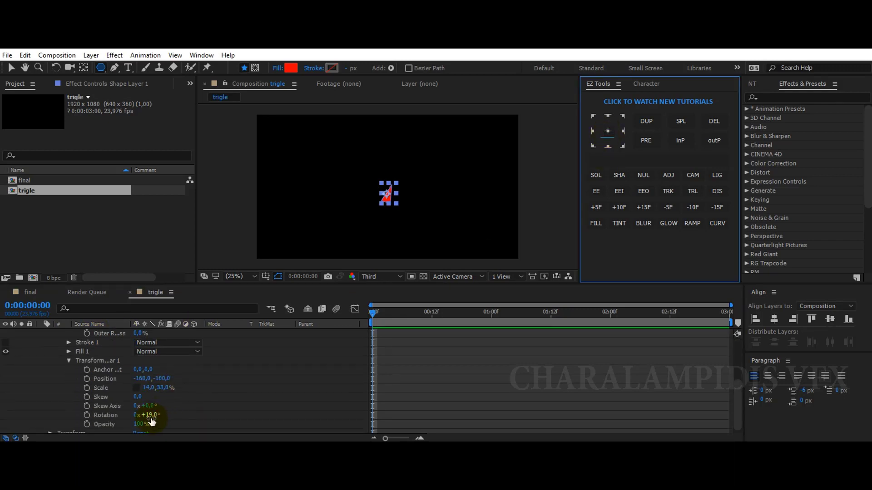
{"action": "left_click_drag", "start_coordinate": [152, 422], "coordinate": [165, 417]}
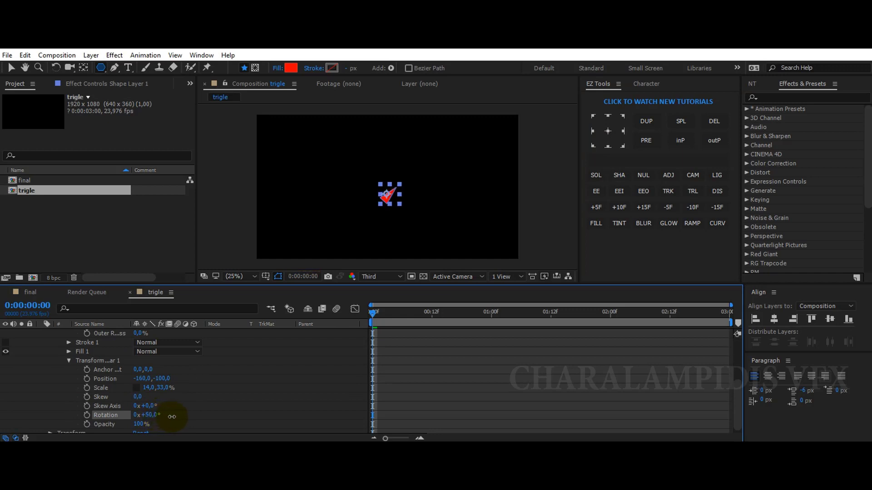
{"action": "scroll", "coordinate": [79, 356], "scroll_direction": "up", "scroll_amount": 3}
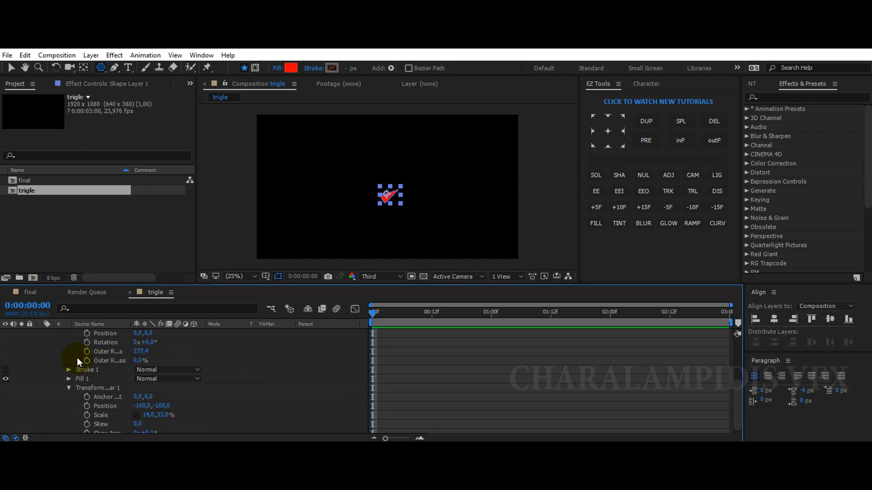
{"action": "scroll", "coordinate": [51, 344], "scroll_direction": "up", "scroll_amount": 2}
{"action": "key", "text": "Return"}
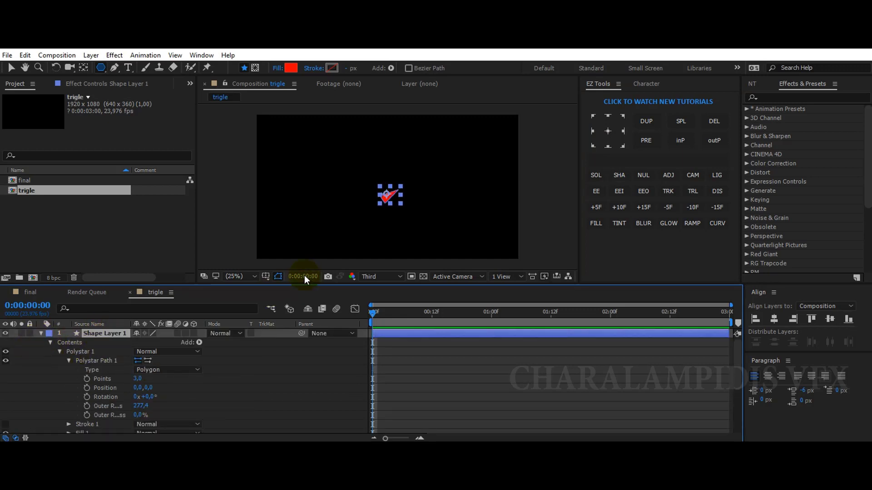
{"action": "left_click", "coordinate": [12, 295]}
{"action": "scroll", "coordinate": [150, 394], "scroll_direction": "down", "scroll_amount": 2}
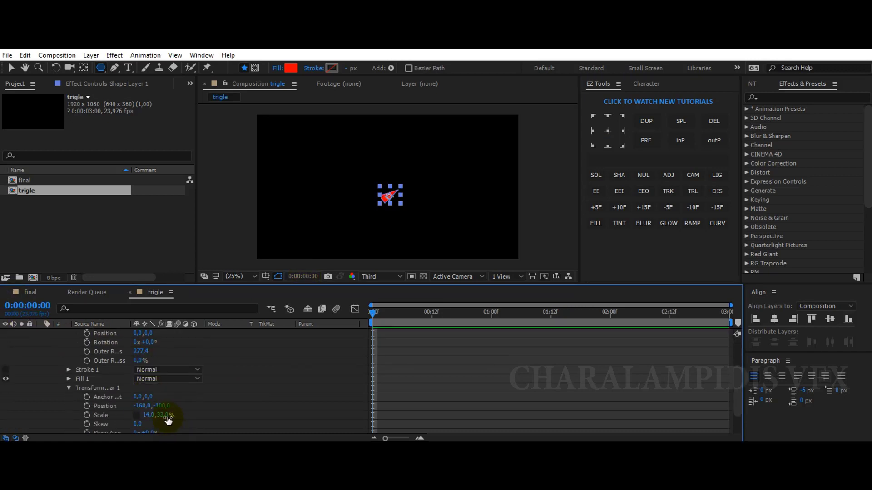
{"action": "scroll", "coordinate": [159, 406], "scroll_direction": "down", "scroll_amount": 1}
{"action": "left_click_drag", "start_coordinate": [150, 417], "coordinate": [59, 425]}
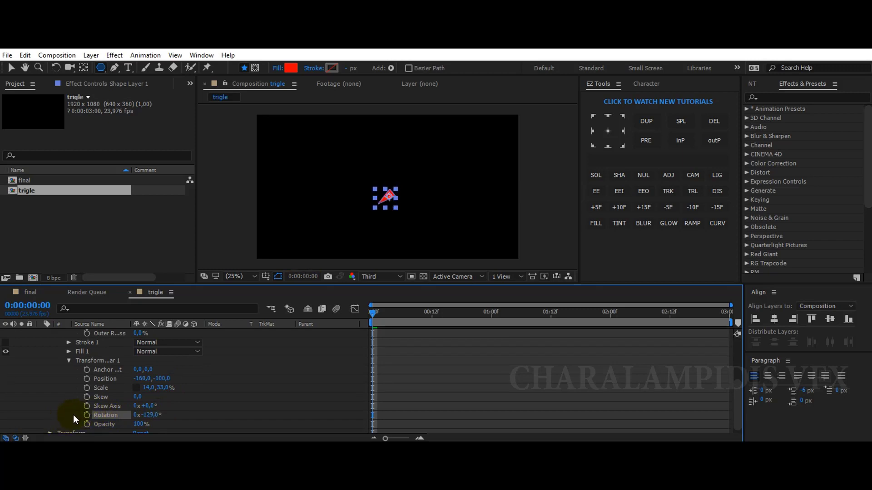
Step: Turn on rulers, add a vertical guide at the centre, and vertically centre the triangle
{"action": "left_click", "coordinate": [265, 276]}
{"action": "left_click", "coordinate": [285, 341]}
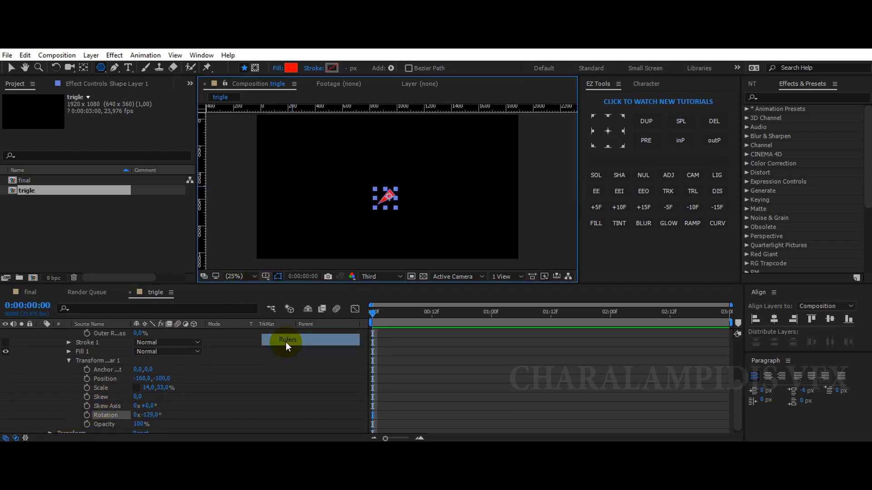
{"action": "left_click_drag", "start_coordinate": [203, 198], "coordinate": [389, 203]}
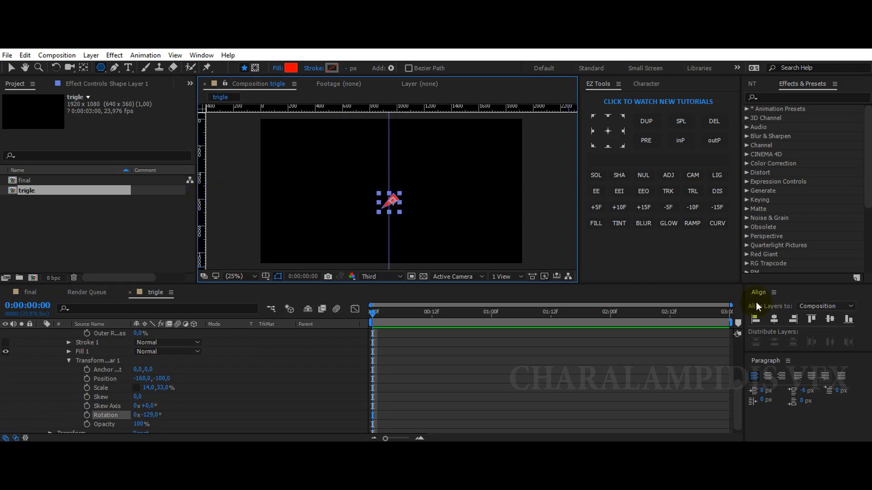
{"action": "left_click", "coordinate": [830, 320]}
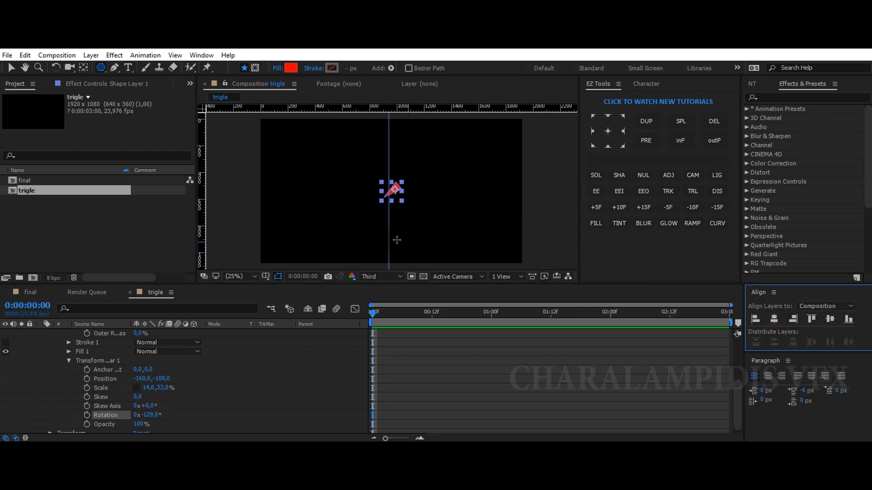
Step: Undo a stray second Polystar, then align vertical and horizontal guides crossing the triangle
{"action": "left_click_drag", "start_coordinate": [394, 242], "coordinate": [410, 241]}
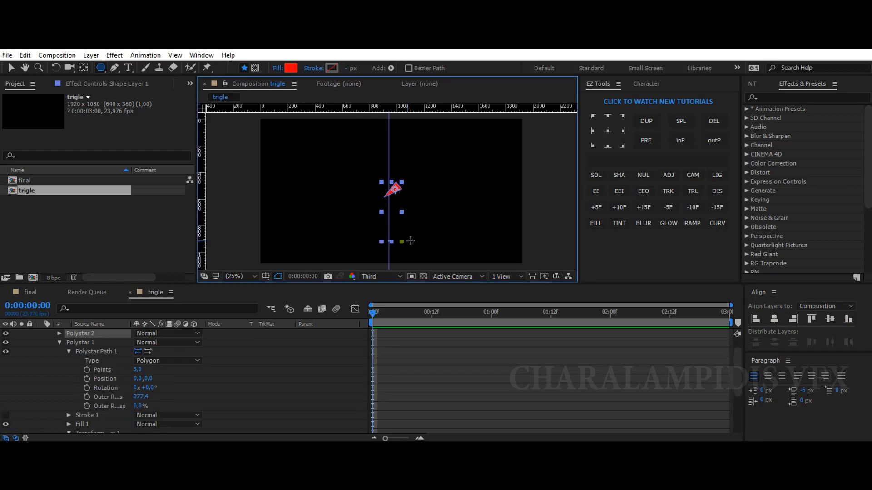
{"action": "key", "text": "ctrl+z"}
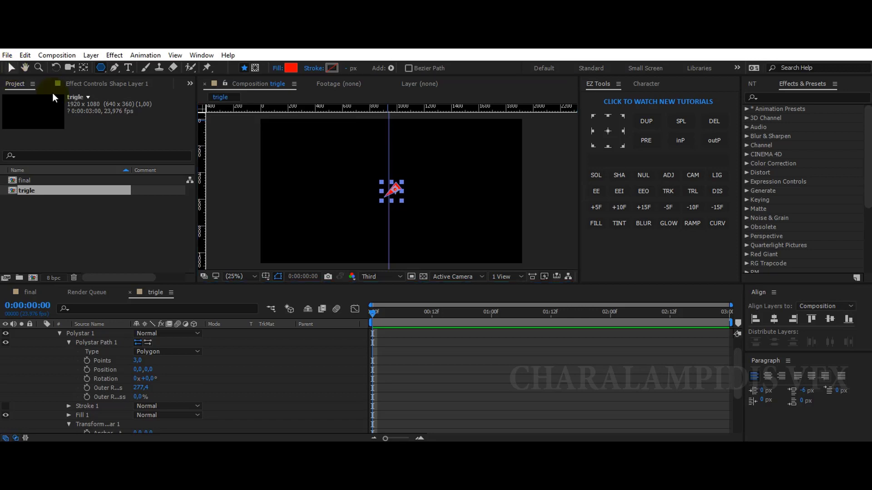
{"action": "key", "text": "v"}
{"action": "left_click_drag", "start_coordinate": [388, 116], "coordinate": [393, 116]}
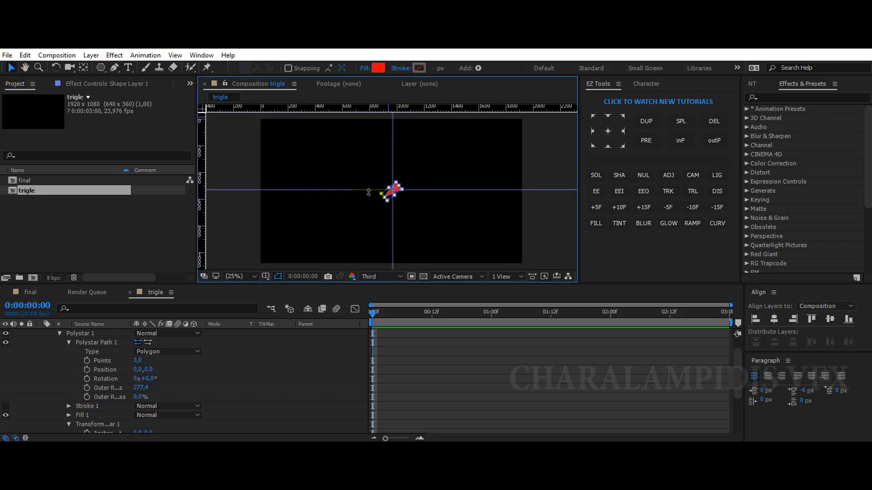
{"action": "left_click_drag", "start_coordinate": [368, 185], "coordinate": [368, 190]}
{"action": "scroll", "coordinate": [122, 371], "scroll_direction": "up", "scroll_amount": 1}
Step: Keyframe the triangle's Scale from 0% at frame 0 to 100% at frame 6
{"action": "left_click", "coordinate": [108, 334]}
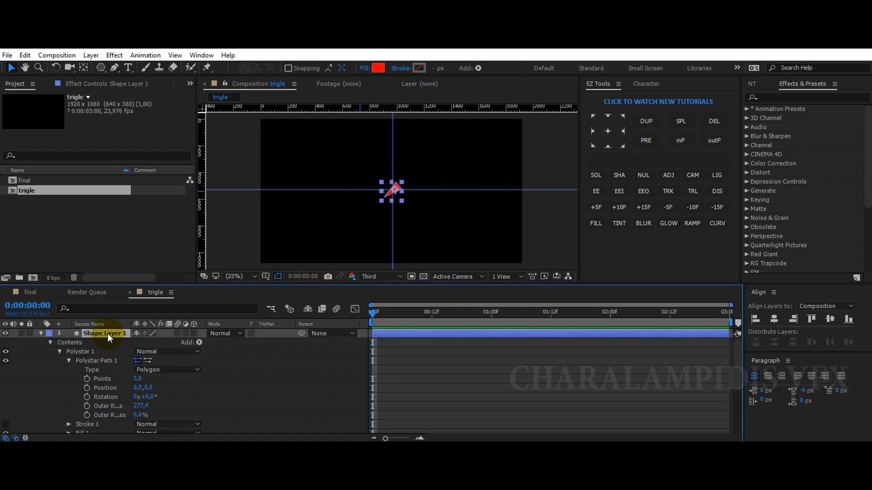
{"action": "key", "text": "p"}
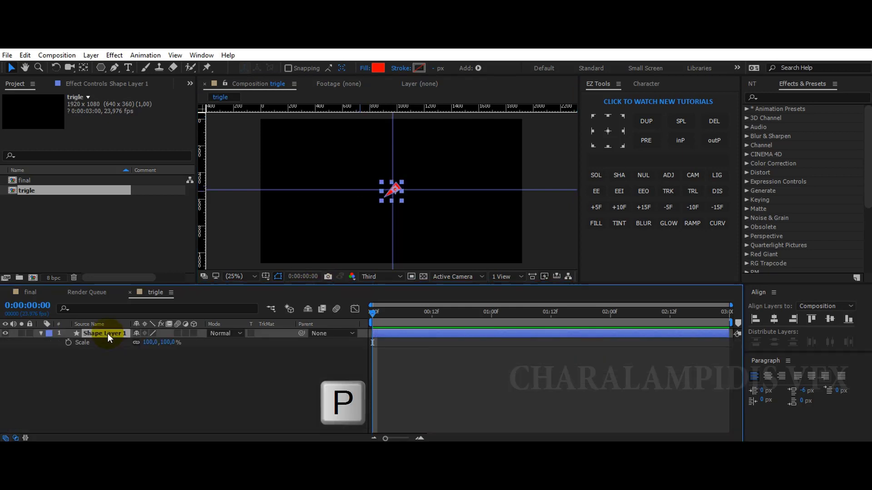
{"action": "key", "text": "shift+s"}
{"action": "key", "text": "shift+t"}
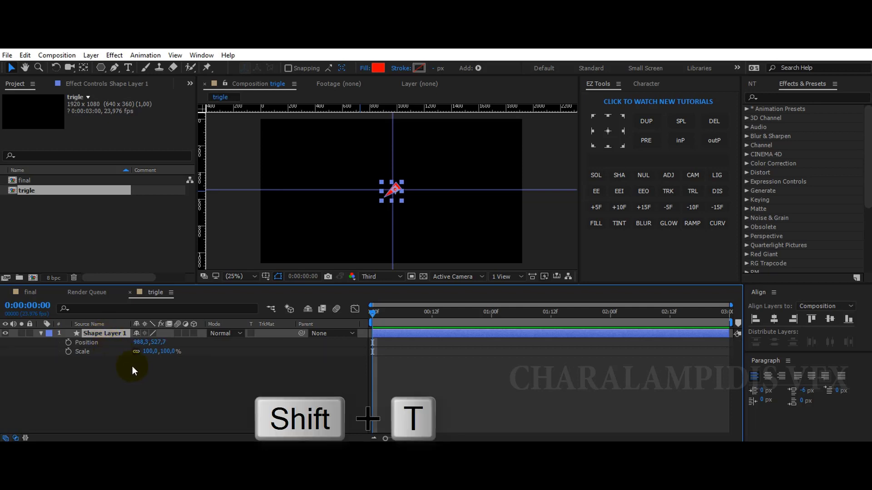
{"action": "left_click", "coordinate": [148, 353]}
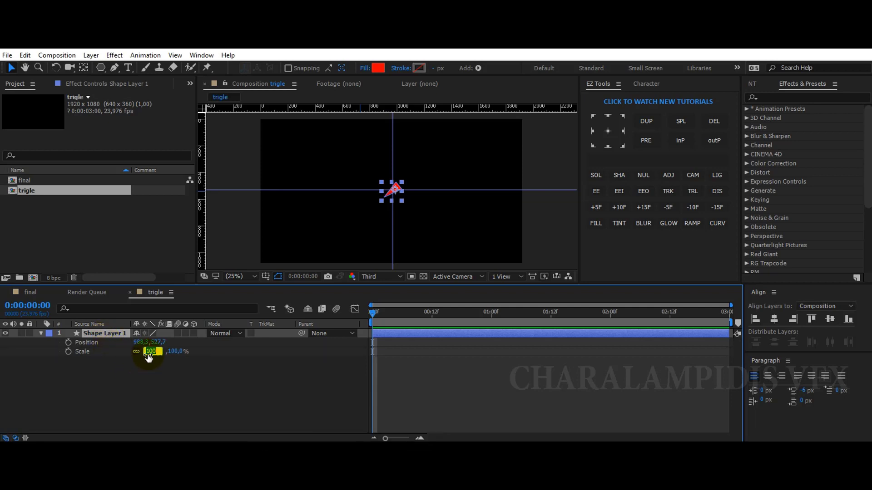
{"action": "type", "text": "0"}
{"action": "key", "text": "Return"}
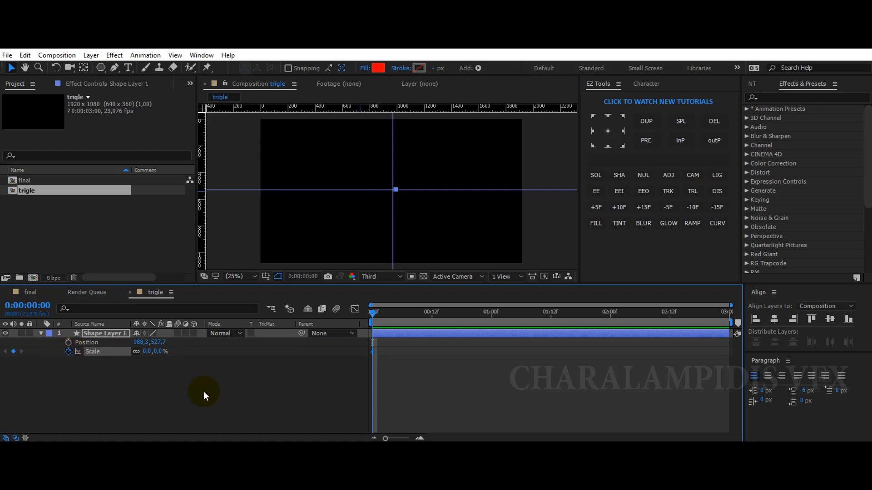
{"action": "left_click_drag", "start_coordinate": [375, 312], "coordinate": [405, 318]}
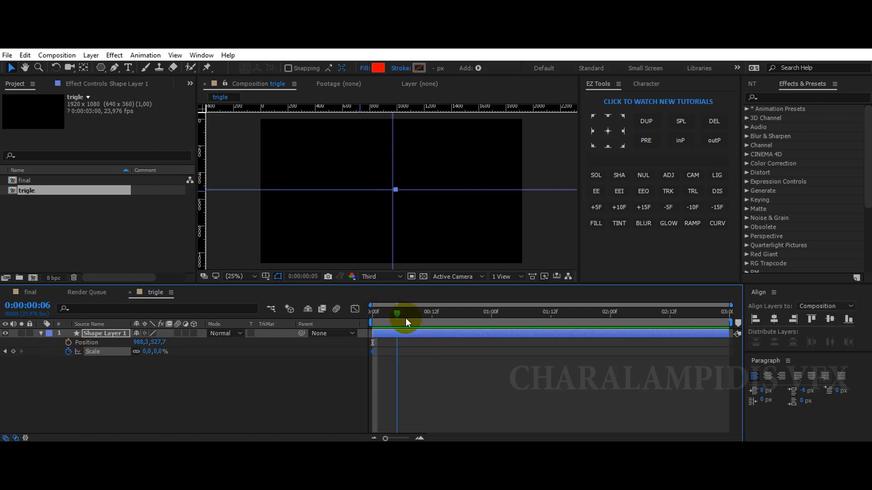
{"action": "left_click", "coordinate": [146, 352]}
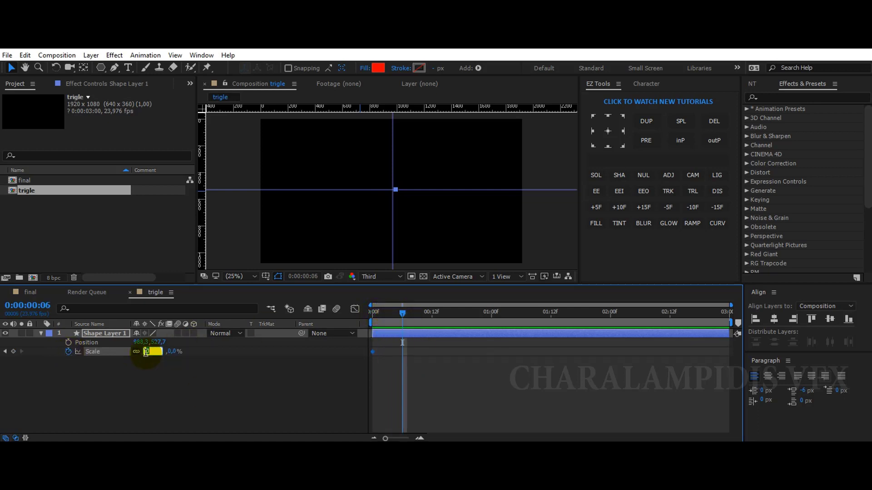
{"action": "type", "text": "100"}
{"action": "key", "text": "Return"}
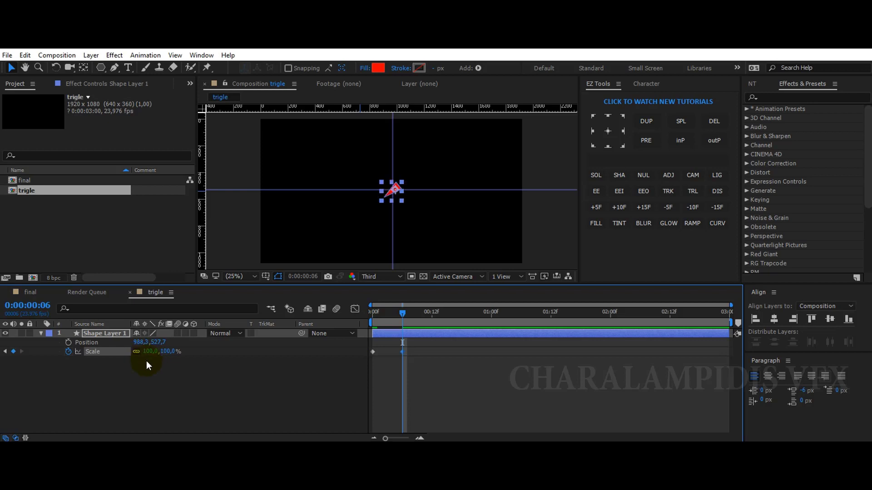
Step: Keyframe Position so the triangle flies up-right to 1612.3,159.7 by 1:08
{"action": "left_click", "coordinate": [68, 343]}
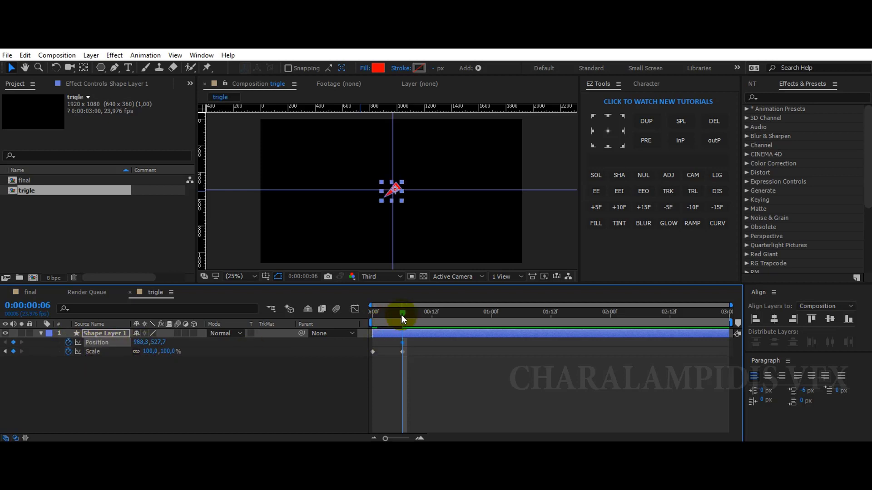
{"action": "left_click_drag", "start_coordinate": [447, 316], "coordinate": [531, 318]}
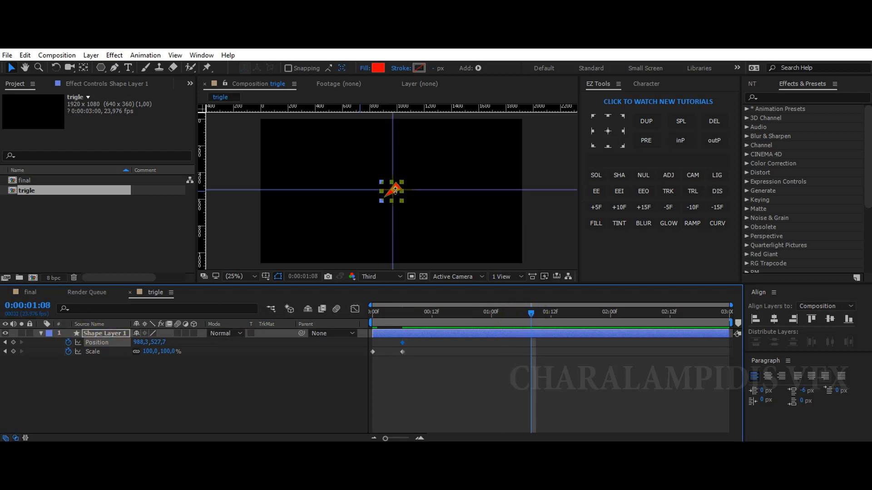
{"action": "left_click", "coordinate": [395, 190]}
{"action": "left_click_drag", "start_coordinate": [396, 189], "coordinate": [481, 142]}
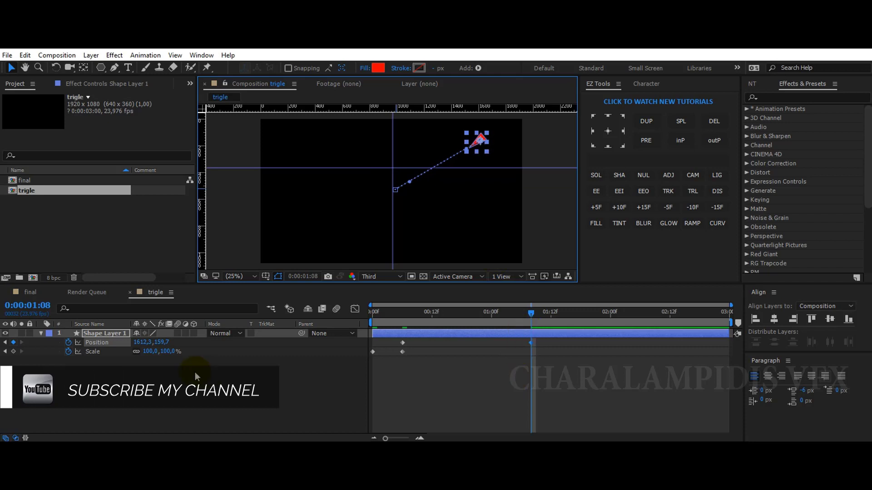
{"action": "left_click", "coordinate": [108, 335]}
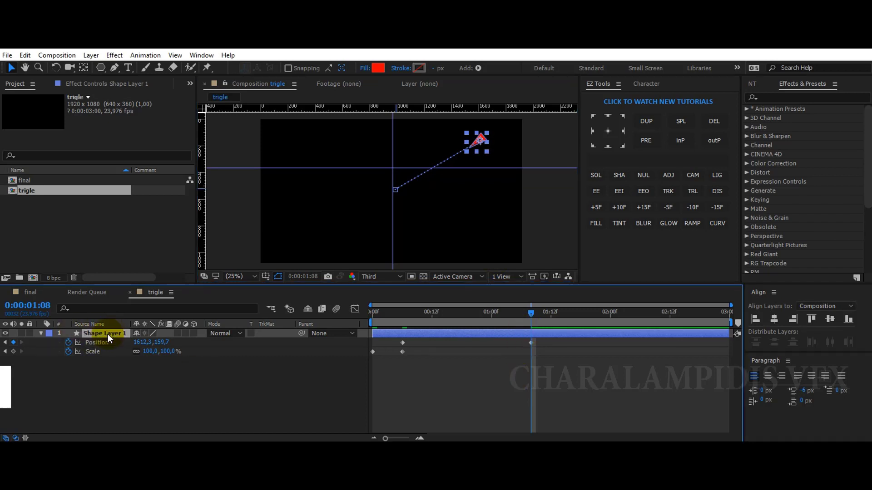
Step: Keyframe Opacity fading to 0 at about 1:17 and apply Easy Ease to all keyframes
{"action": "key", "text": "shift+t"}
{"action": "left_click", "coordinate": [68, 361]}
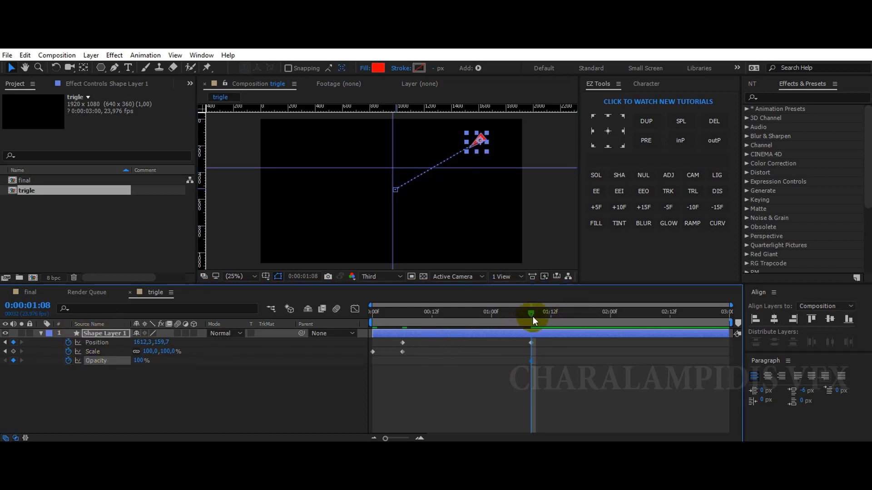
{"action": "left_click_drag", "start_coordinate": [533, 317], "coordinate": [577, 315]}
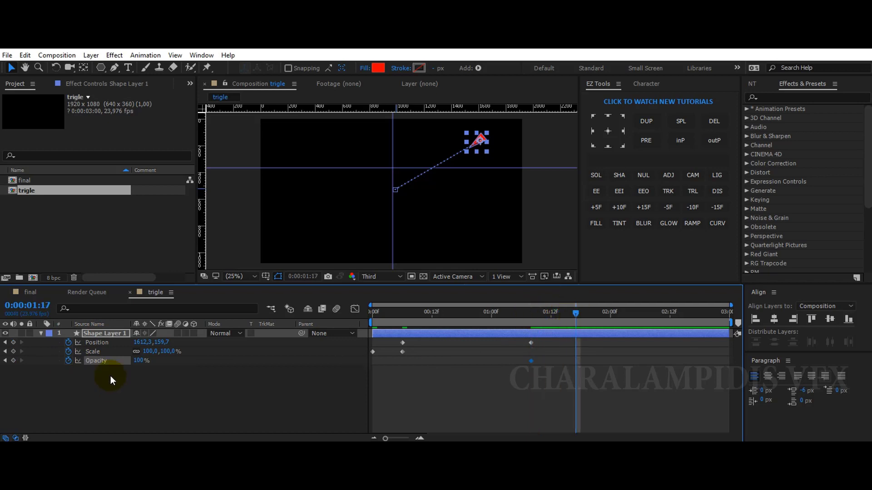
{"action": "type", "text": "0"}
{"action": "key", "text": "space"}
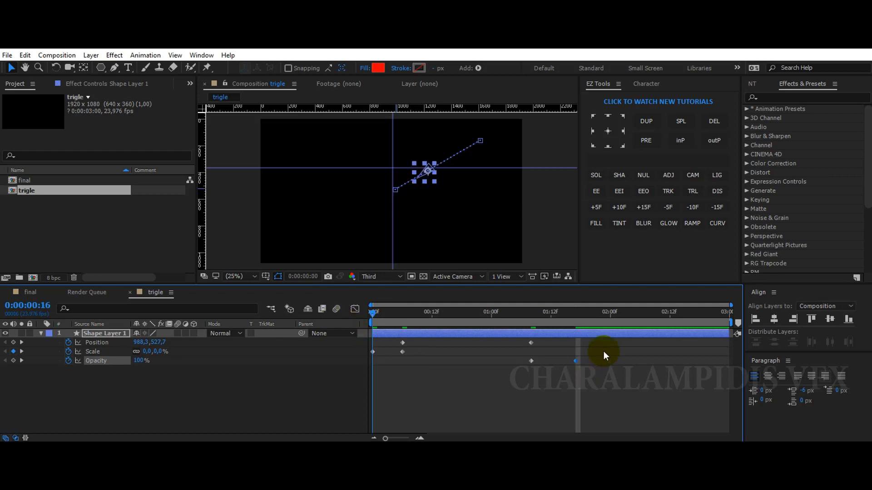
{"action": "left_click_drag", "start_coordinate": [603, 342], "coordinate": [358, 375]}
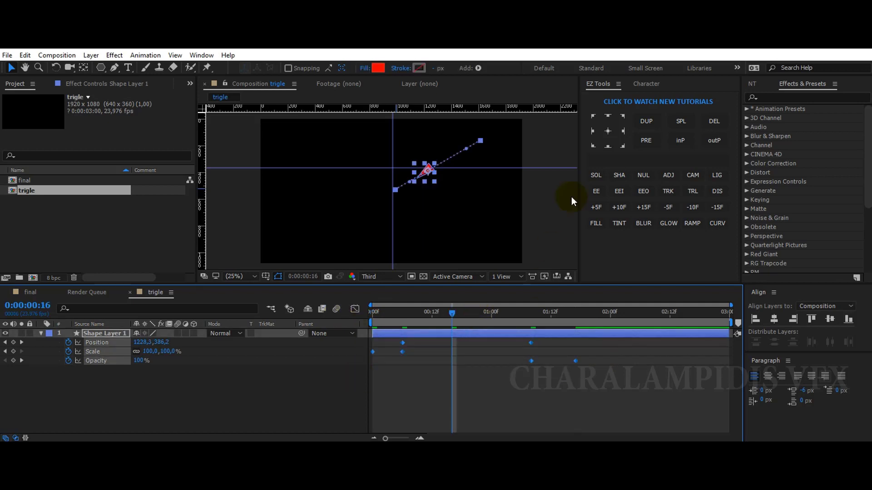
{"action": "left_click", "coordinate": [596, 192]}
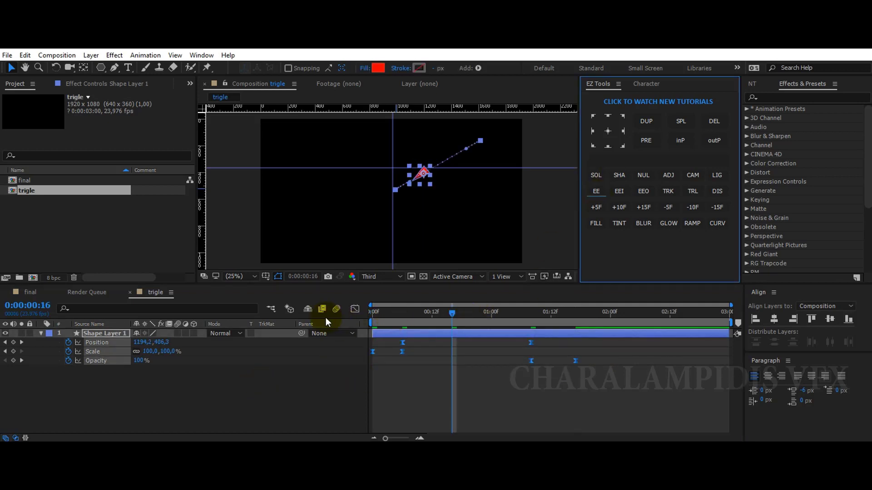
Step: Preview the animation, then drag the later Position and Opacity keyframes further right
{"action": "left_click", "coordinate": [273, 409]}
{"action": "key", "text": "Home"}
{"action": "key", "text": "space"}
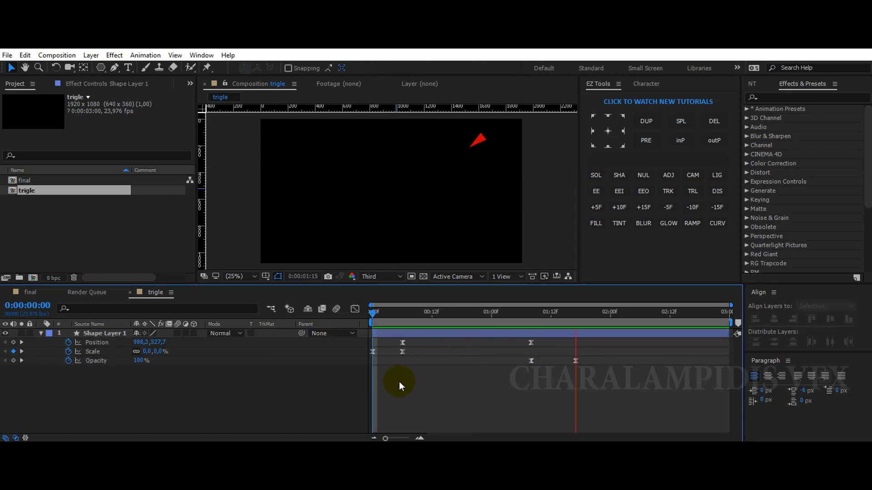
{"action": "left_click", "coordinate": [582, 316]}
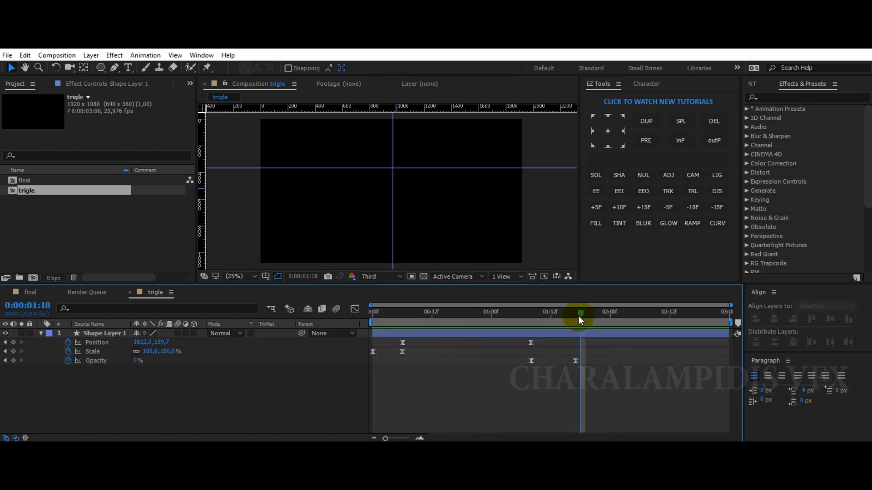
{"action": "left_click_drag", "start_coordinate": [579, 315], "coordinate": [574, 318]}
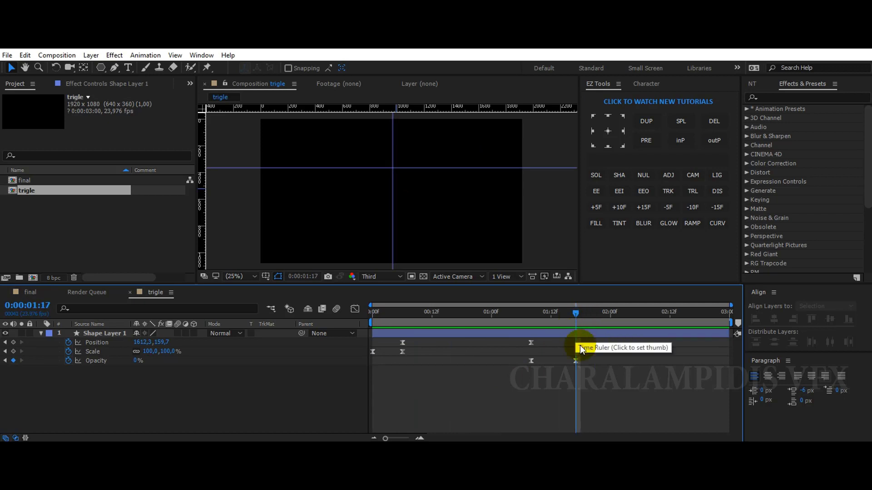
{"action": "mouse_move", "coordinate": [531, 343]}
{"action": "left_mouse_down"}
{"action": "mouse_move", "coordinate": [606, 350]}
{"action": "mouse_move", "coordinate": [587, 348]}
{"action": "left_mouse_up"}
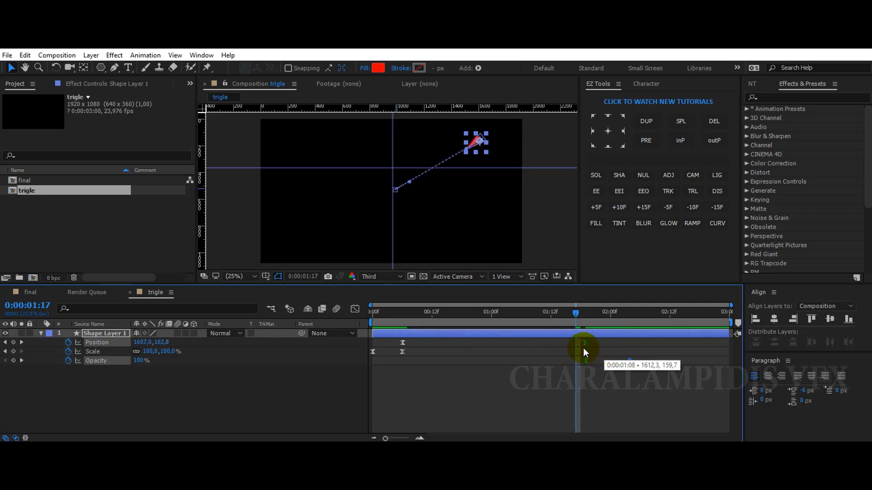
{"action": "left_click", "coordinate": [41, 333]}
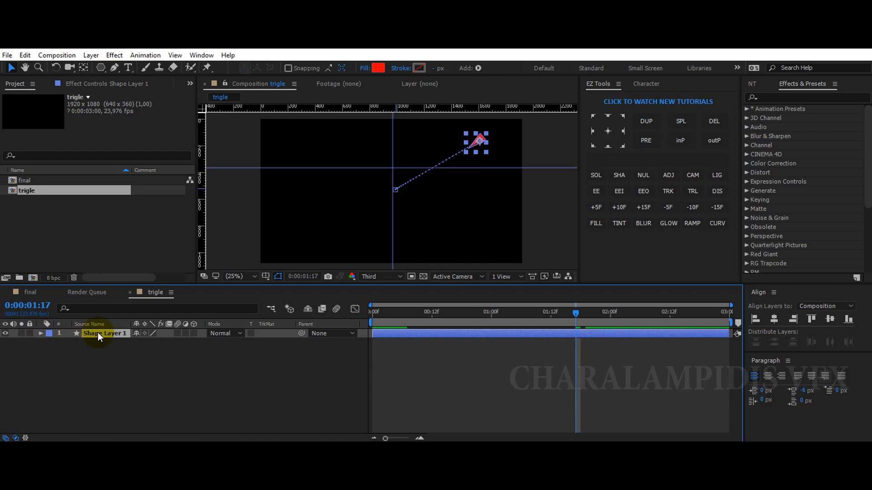
Step: Duplicate the triangle as Shape Layer 2, placed at lower right and rotated outward
{"action": "key", "text": "ctrl+d"}
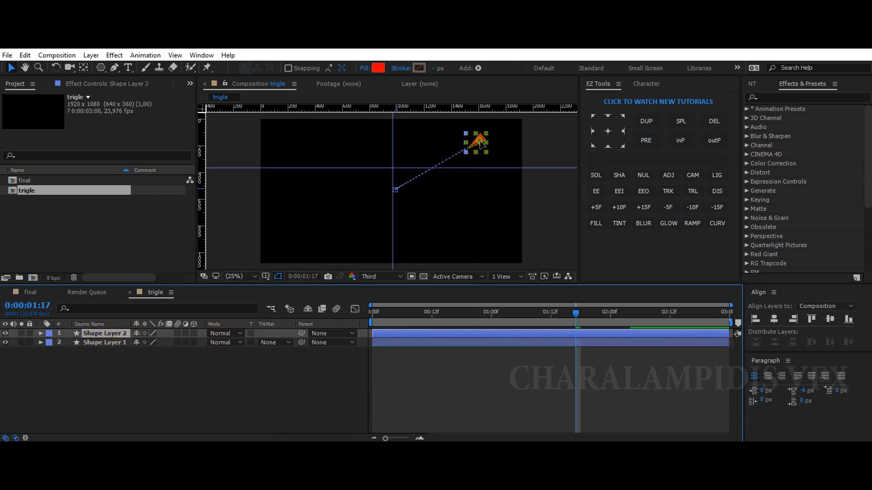
{"action": "left_click_drag", "start_coordinate": [481, 143], "coordinate": [489, 178]}
{"action": "left_click_drag", "start_coordinate": [476, 219], "coordinate": [482, 234]}
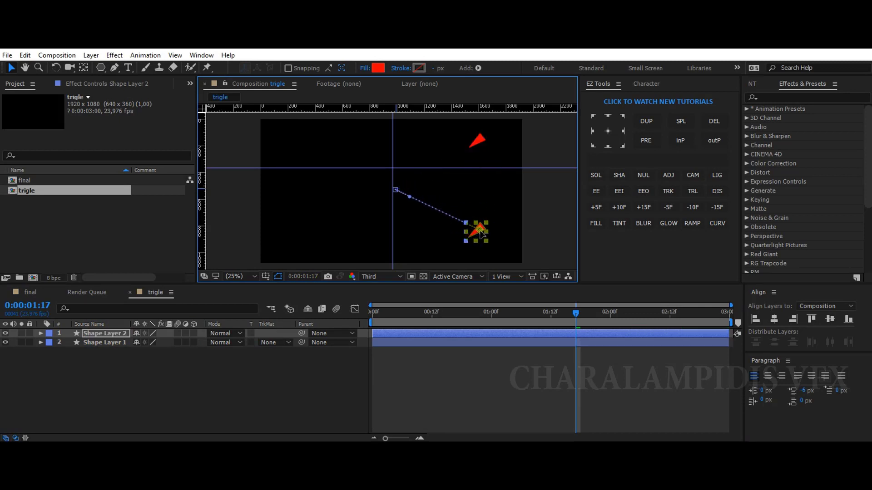
{"action": "left_click", "coordinate": [86, 334]}
{"action": "key", "text": "r"}
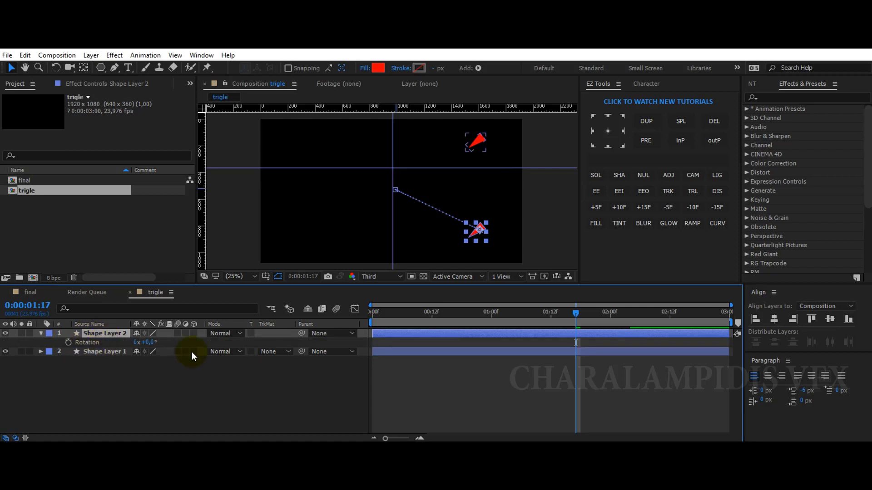
{"action": "mouse_move", "coordinate": [150, 343]}
{"action": "left_mouse_down"}
{"action": "mouse_move", "coordinate": [207, 352]}
{"action": "mouse_move", "coordinate": [200, 352]}
{"action": "left_mouse_up"}
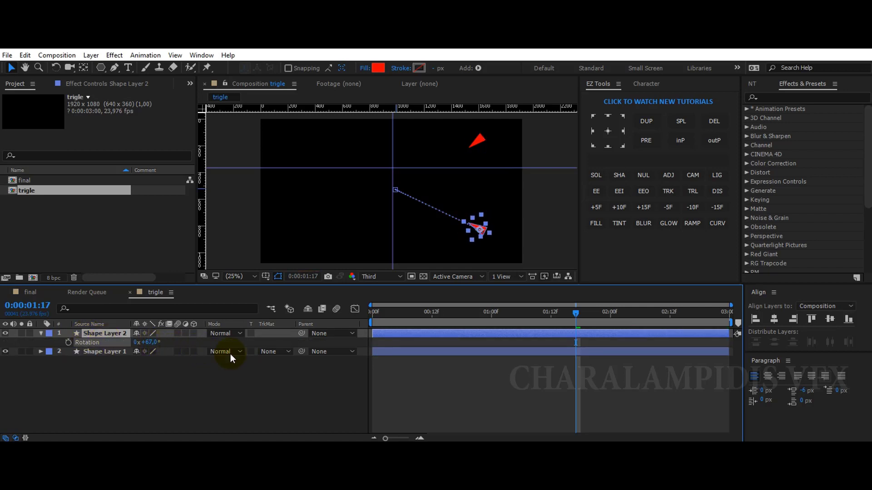
Step: Delay Shape Layer 2's second Position keyframe to 2:00 and its fade-out keyframe later
{"action": "left_click", "coordinate": [111, 333]}
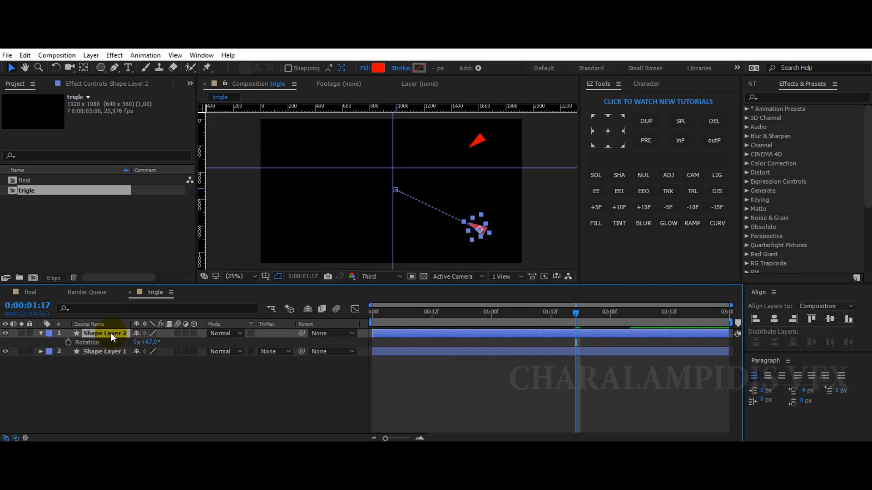
{"action": "key", "text": "u"}
{"action": "left_click", "coordinate": [585, 343]}
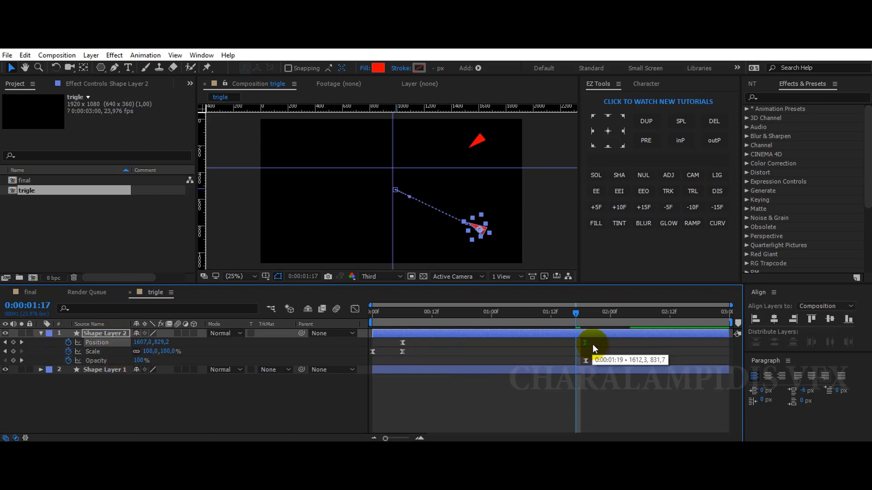
{"action": "left_click_drag", "start_coordinate": [593, 344], "coordinate": [610, 342]}
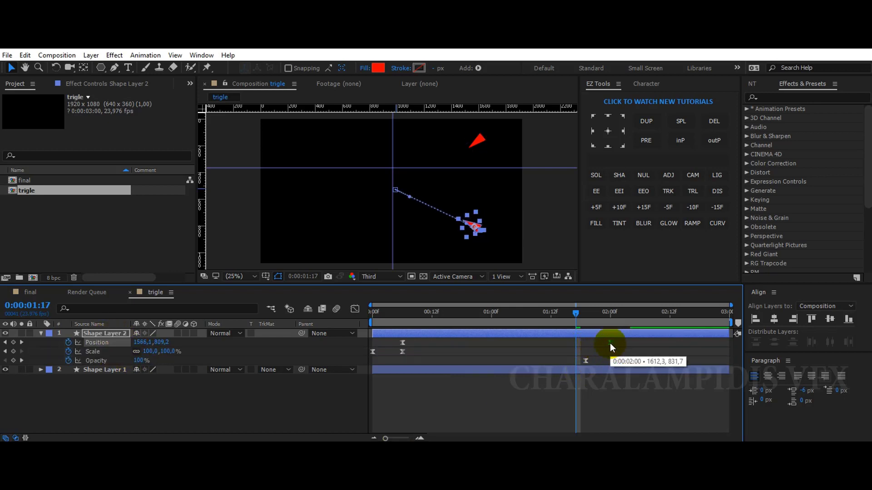
{"action": "left_click", "coordinate": [631, 361]}
{"action": "left_click_drag", "start_coordinate": [634, 362], "coordinate": [653, 361]}
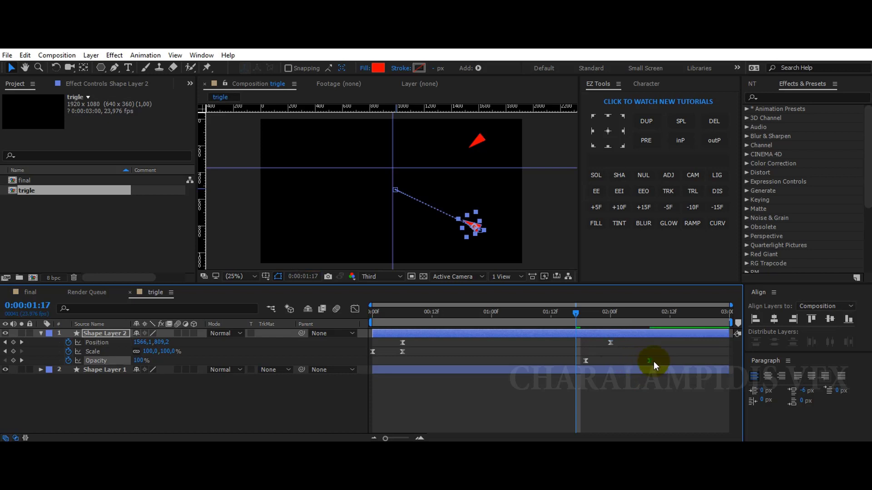
Step: Add Shape Layer 3 on the left, rotated about 151°, with its second Position keyframe earlier
{"action": "left_click", "coordinate": [96, 335]}
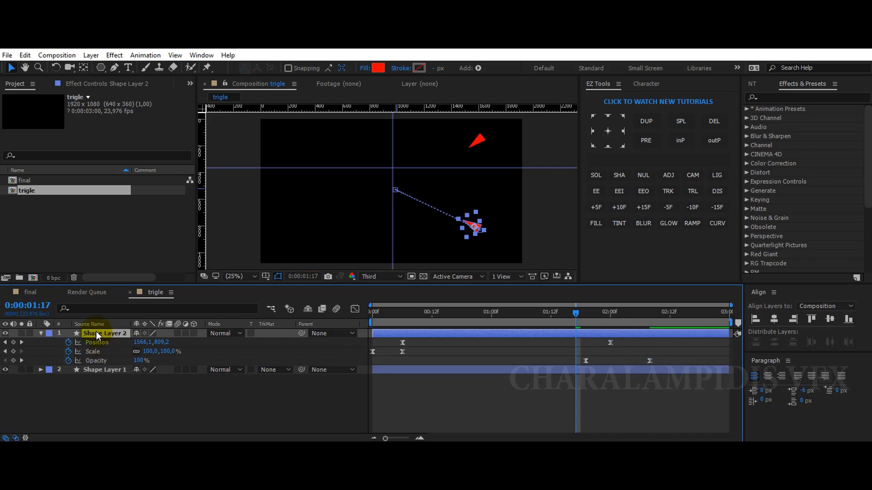
{"action": "key", "text": "ctrl+d"}
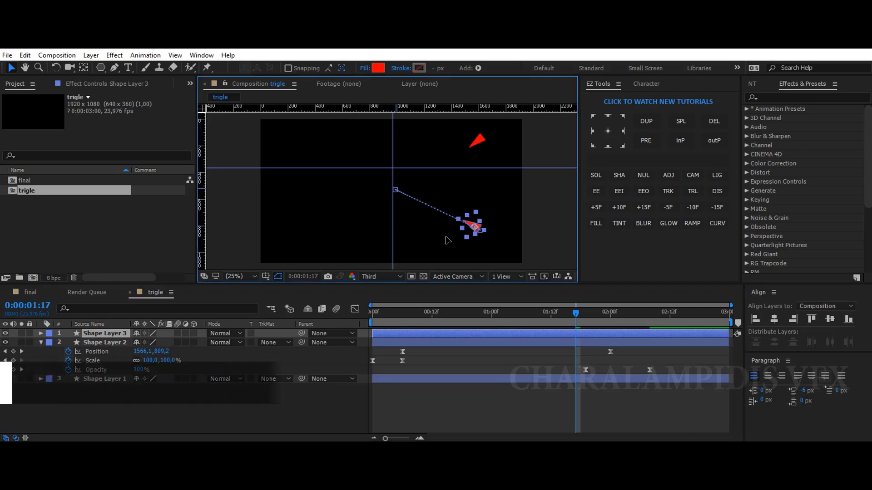
{"action": "left_click_drag", "start_coordinate": [472, 226], "coordinate": [311, 229]}
{"action": "key", "text": "r"}
{"action": "left_click_drag", "start_coordinate": [148, 342], "coordinate": [210, 347]}
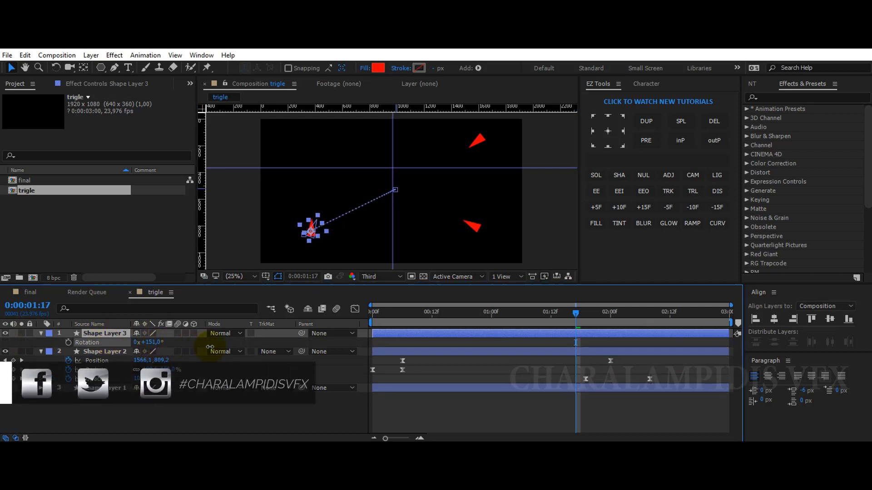
{"action": "key", "text": "u"}
{"action": "left_click", "coordinate": [585, 360]}
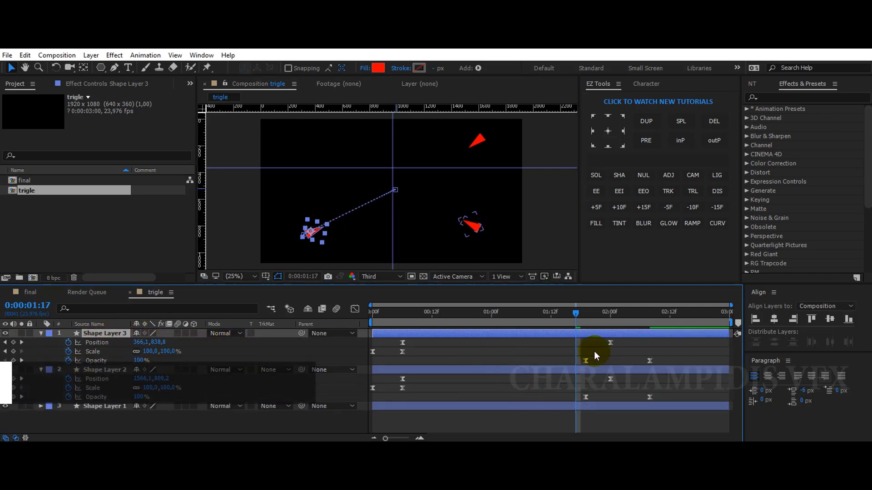
{"action": "left_click_drag", "start_coordinate": [611, 343], "coordinate": [596, 343]}
Step: Add Shape Layer 4 at the upper left, rotated to 244°
{"action": "left_click", "coordinate": [104, 333]}
{"action": "key", "text": "ctrl+d"}
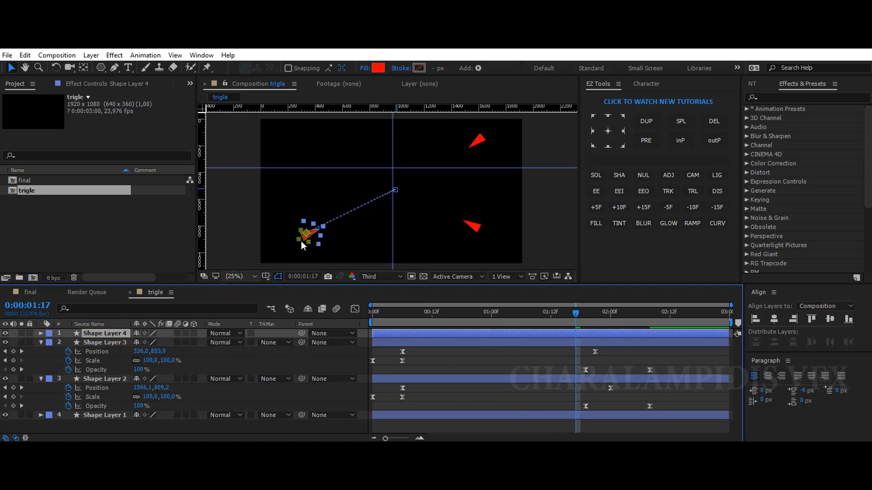
{"action": "left_click_drag", "start_coordinate": [303, 245], "coordinate": [293, 154]}
{"action": "left_click", "coordinate": [104, 334]}
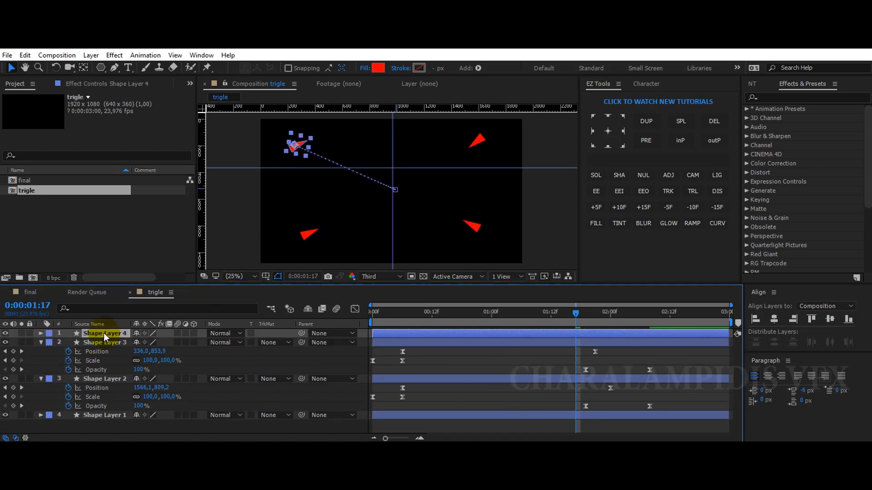
{"action": "key", "text": "r"}
{"action": "left_click_drag", "start_coordinate": [150, 351], "coordinate": [181, 352]}
Step: Add Shape Layer 5 at the middle left, rotated to 221°
{"action": "key", "text": "ctrl+d"}
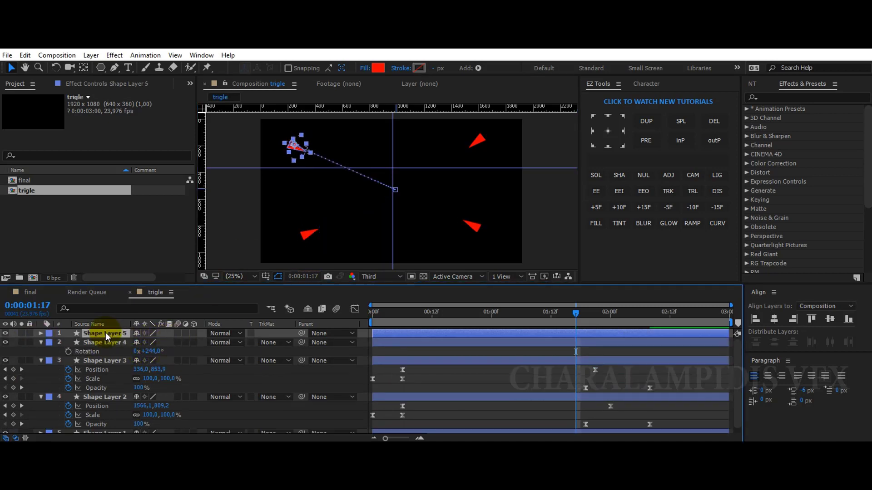
{"action": "left_click_drag", "start_coordinate": [294, 147], "coordinate": [294, 191]}
{"action": "key", "text": "r"}
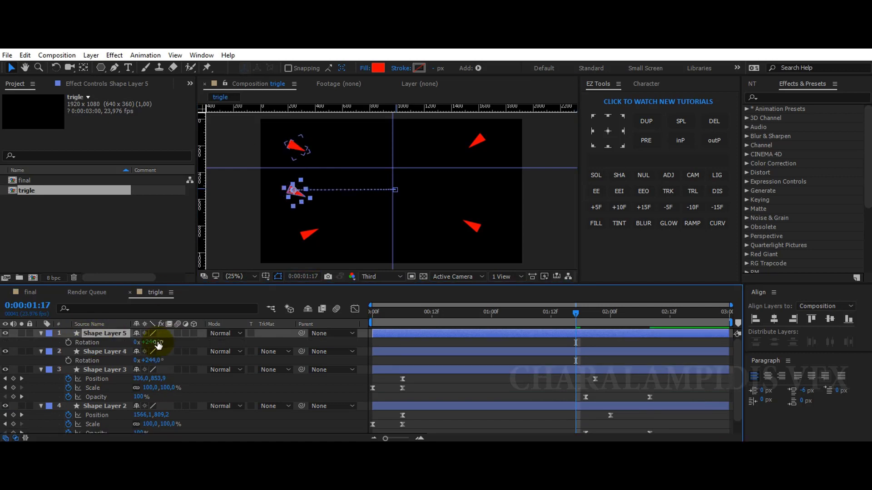
{"action": "left_click_drag", "start_coordinate": [158, 343], "coordinate": [147, 343]}
Step: Add Shape Layer 6 at the middle right, rotated to point outward
{"action": "left_click", "coordinate": [89, 335]}
{"action": "key", "text": "ctrl+d"}
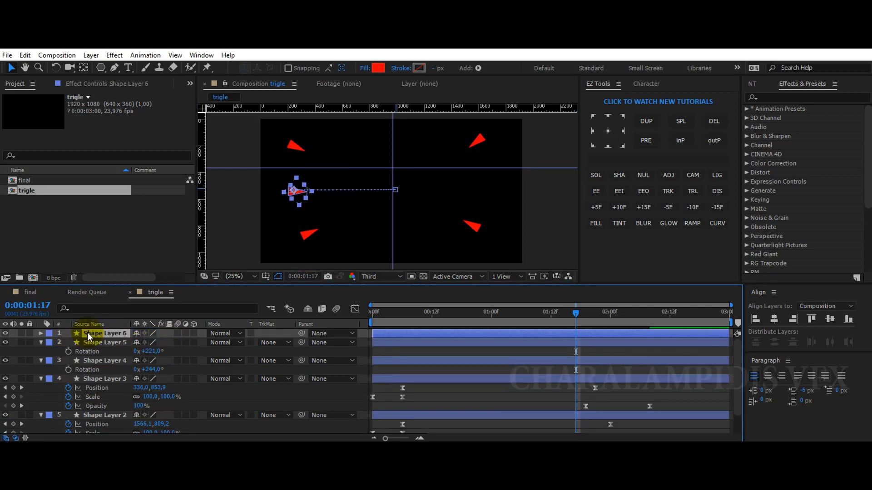
{"action": "left_click_drag", "start_coordinate": [295, 190], "coordinate": [476, 190]}
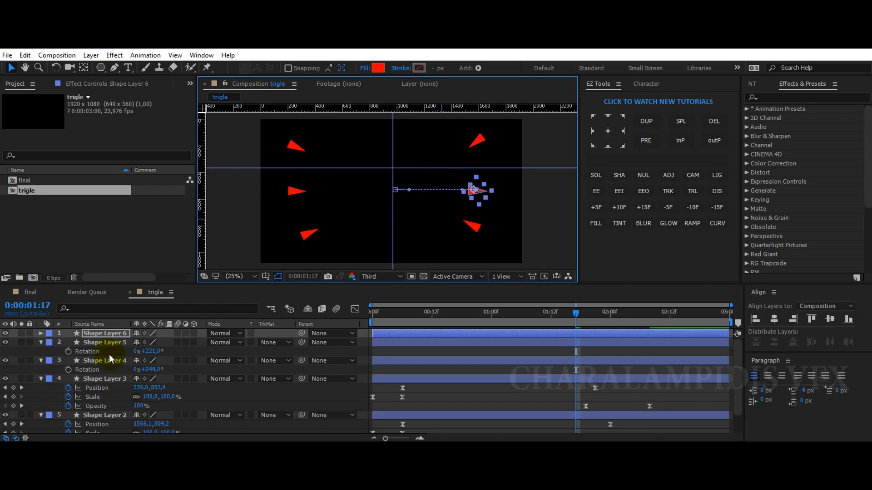
{"action": "key", "text": "r"}
{"action": "left_click_drag", "start_coordinate": [154, 342], "coordinate": [237, 343]}
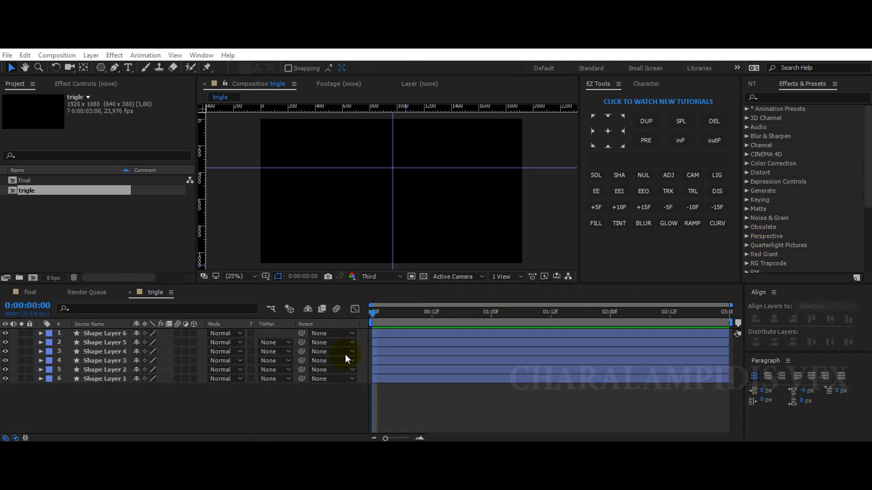
Step: Preview the six-spike trigle burst, then drag trigle into the final composition's timeline
{"action": "left_click", "coordinate": [292, 418]}
{"action": "key", "text": "space"}
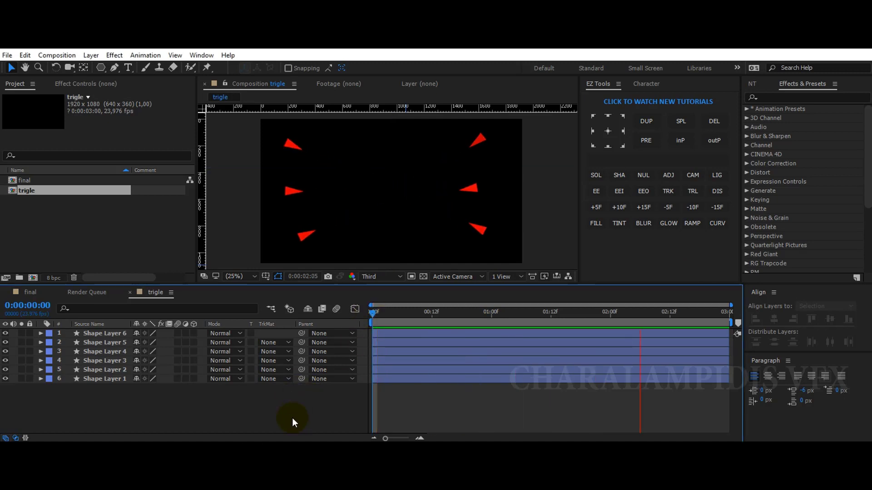
{"action": "left_click", "coordinate": [26, 293]}
{"action": "left_click_drag", "start_coordinate": [21, 191], "coordinate": [607, 350]}
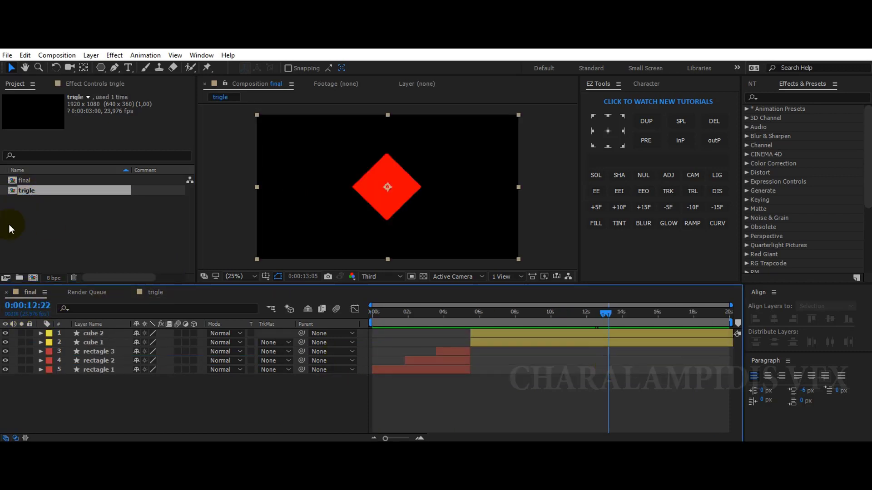
Step: Drop trigle into final as layer 3, starting near 12:12, and scrub to check the burst
{"action": "left_click", "coordinate": [104, 354]}
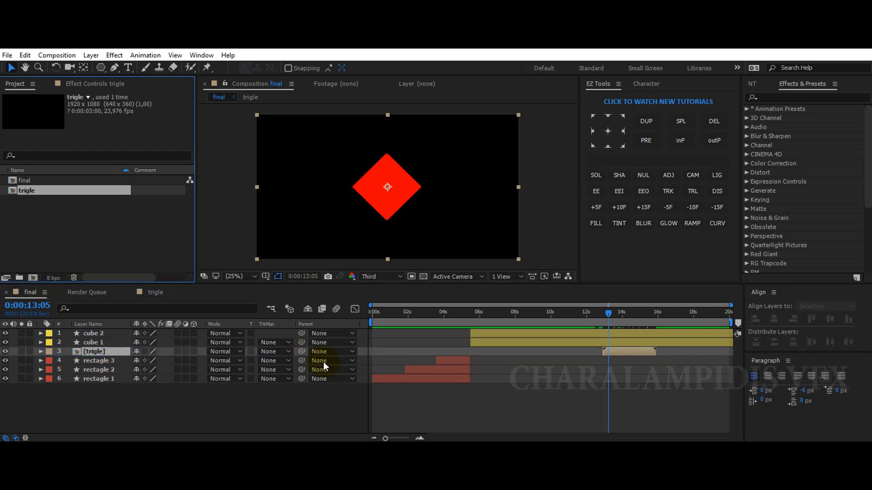
{"action": "left_click_drag", "start_coordinate": [609, 317], "coordinate": [596, 315]}
{"action": "left_click_drag", "start_coordinate": [620, 353], "coordinate": [612, 353]}
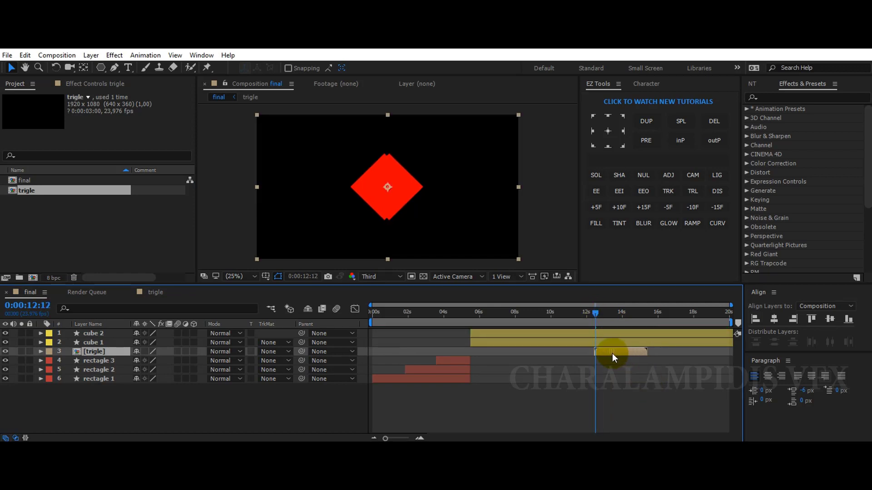
{"action": "left_click_drag", "start_coordinate": [583, 315], "coordinate": [638, 328]}
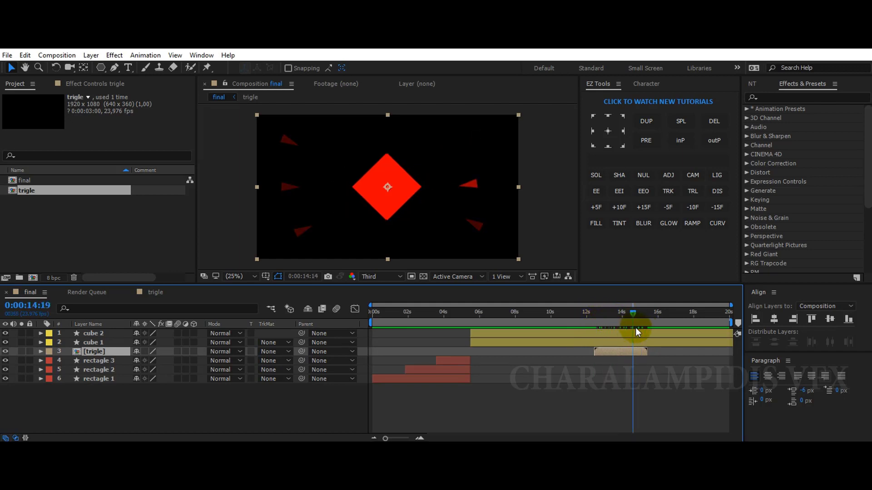
{"action": "left_click", "coordinate": [100, 409]}
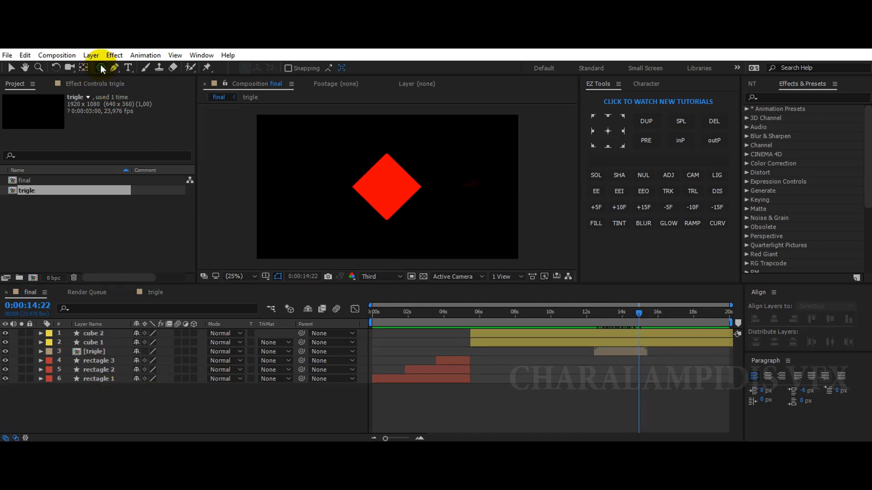
Step: Set up the Ellipse tool with a solid stroke and no fill
{"action": "left_click_drag", "start_coordinate": [105, 67], "coordinate": [137, 92]}
{"action": "left_click", "coordinate": [314, 69]}
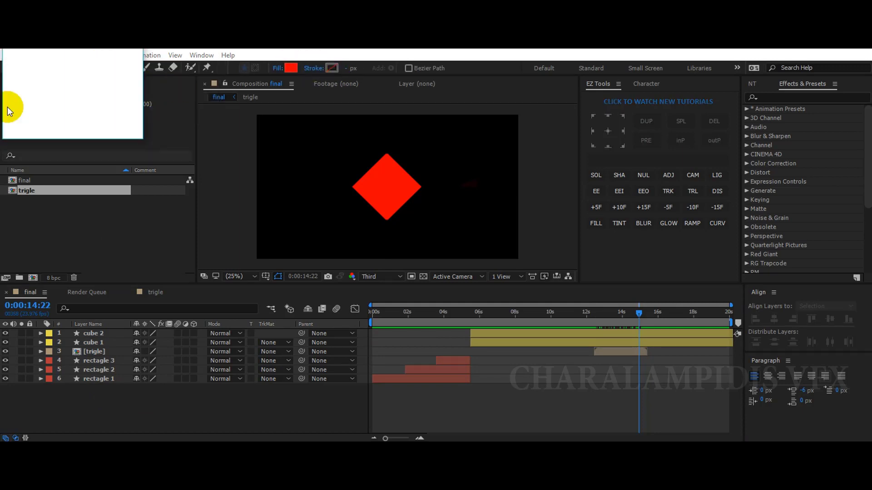
{"action": "left_click", "coordinate": [30, 63]}
{"action": "left_click", "coordinate": [59, 125]}
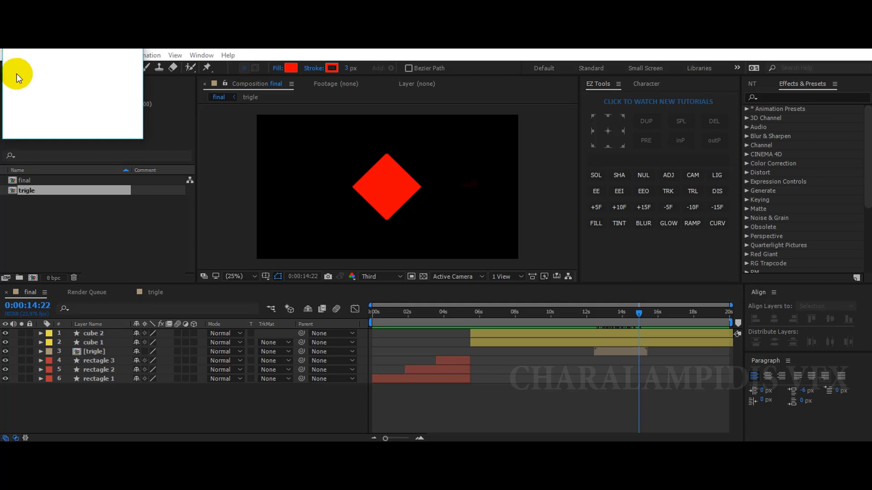
{"action": "left_click", "coordinate": [16, 64]}
{"action": "left_click", "coordinate": [55, 126]}
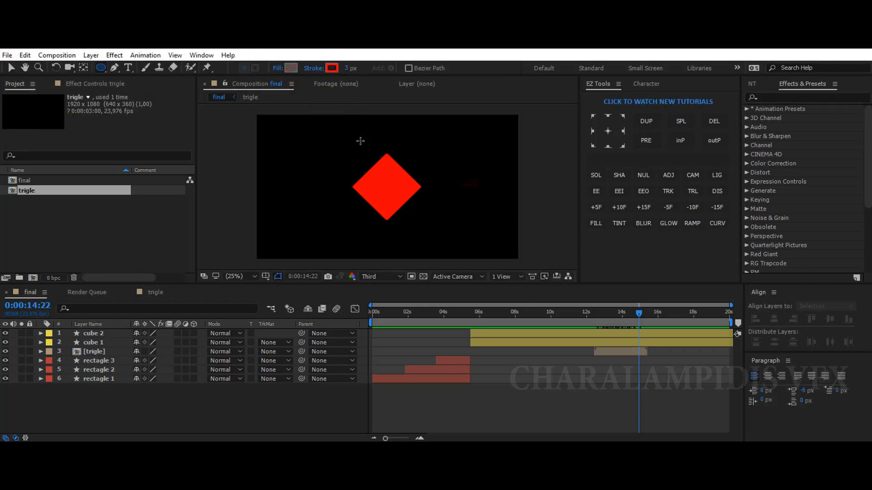
Step: Draw a circle over the red diamond, centre it, and make its stroke white
{"action": "left_click_drag", "start_coordinate": [364, 138], "coordinate": [467, 239]}
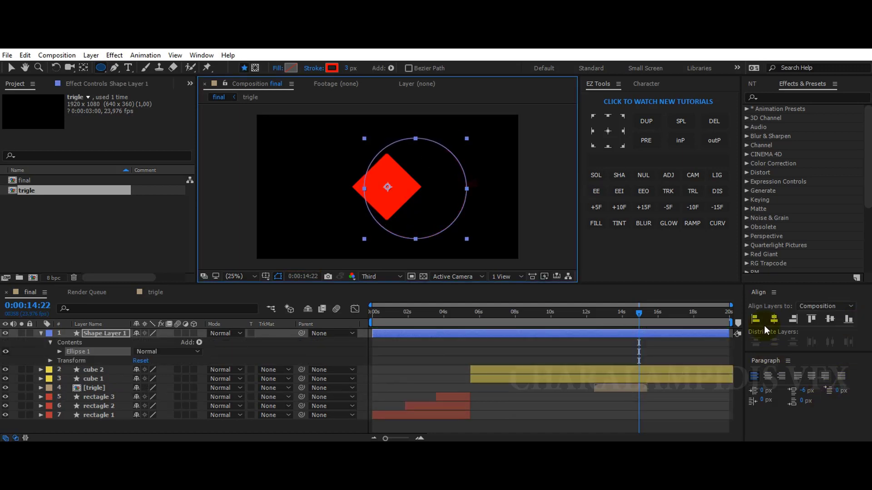
{"action": "left_click", "coordinate": [775, 322]}
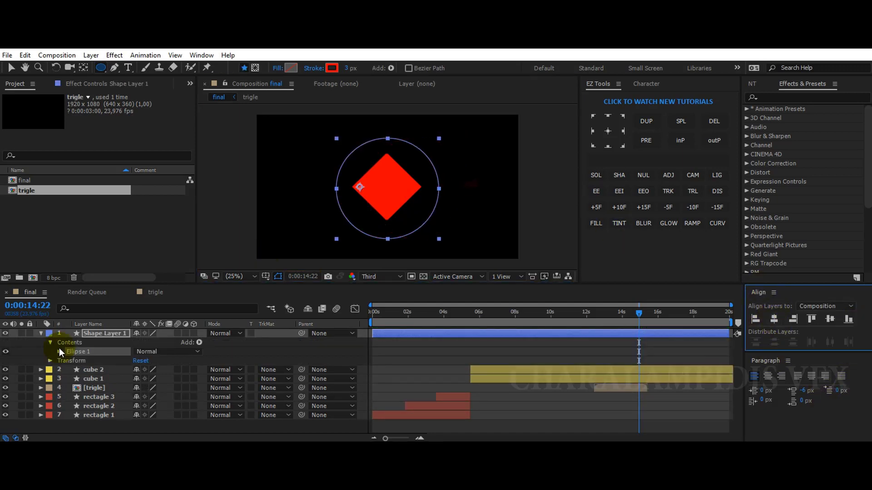
{"action": "left_click", "coordinate": [331, 69]}
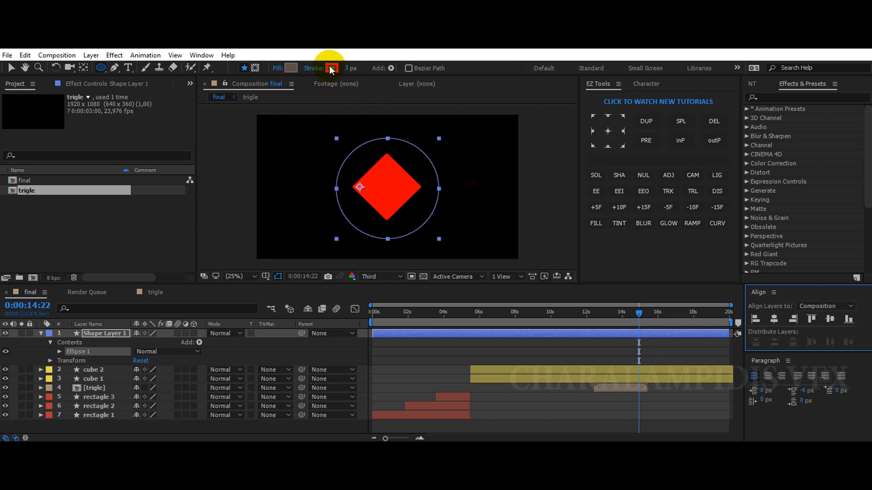
{"action": "left_click_drag", "start_coordinate": [341, 272], "coordinate": [329, 252]}
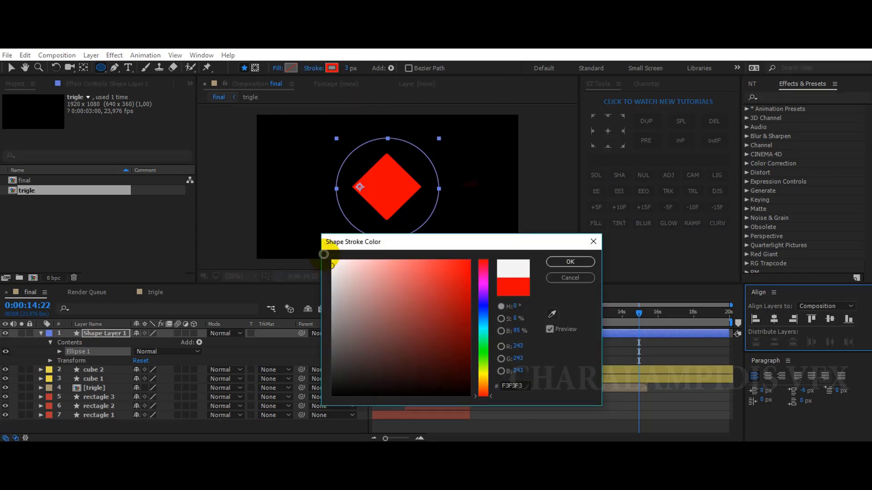
{"action": "left_click", "coordinate": [566, 263]}
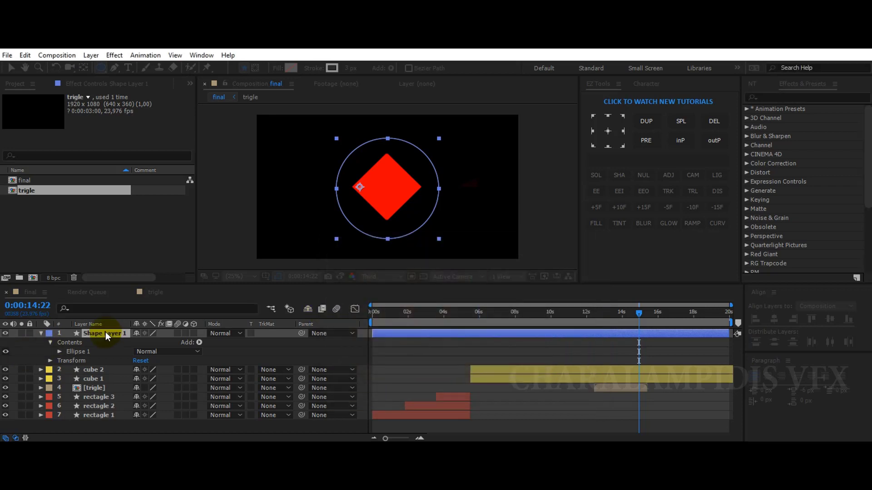
Step: Rename the shape layer to 'circle'
{"action": "left_click", "coordinate": [105, 333]}
{"action": "type", "text": "circle"}
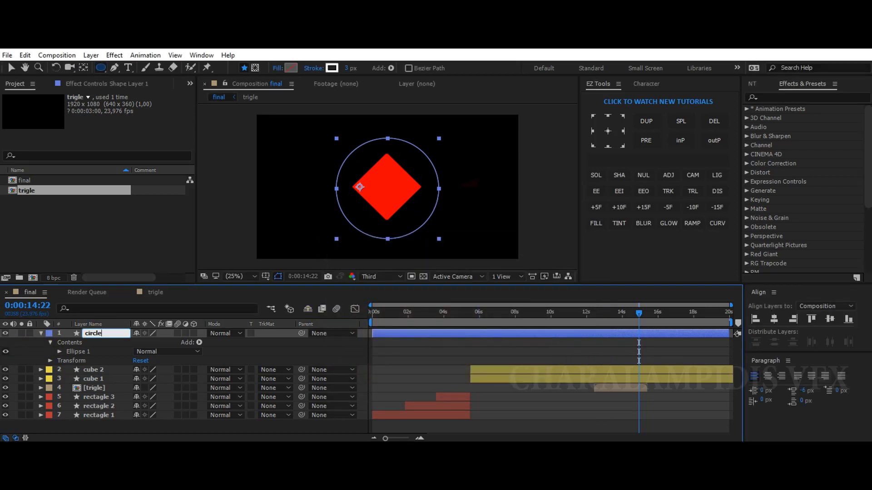
{"action": "left_click", "coordinate": [111, 330]}
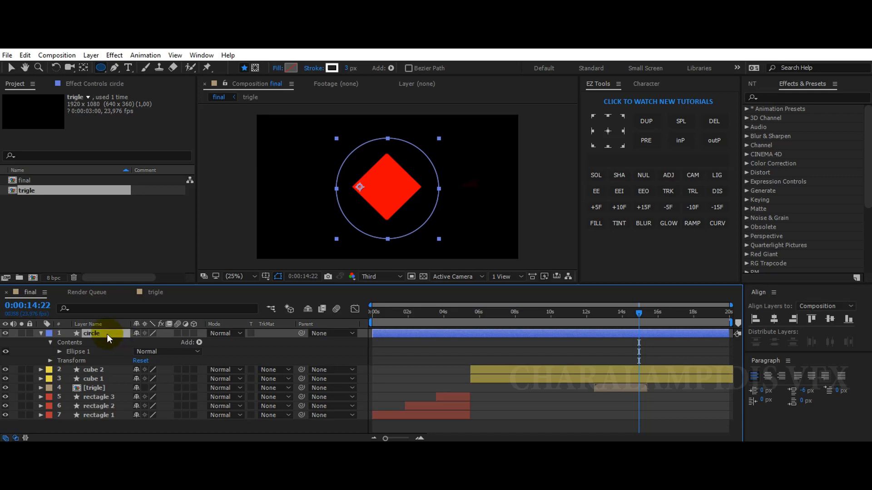
{"action": "left_click", "coordinate": [273, 358]}
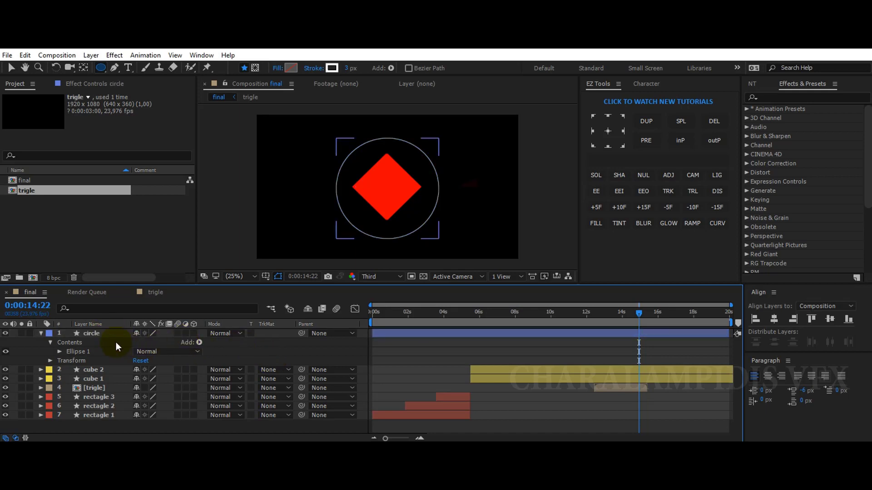
Step: Centre the circle's anchor point and add Trim Paths to it
{"action": "left_click", "coordinate": [607, 131]}
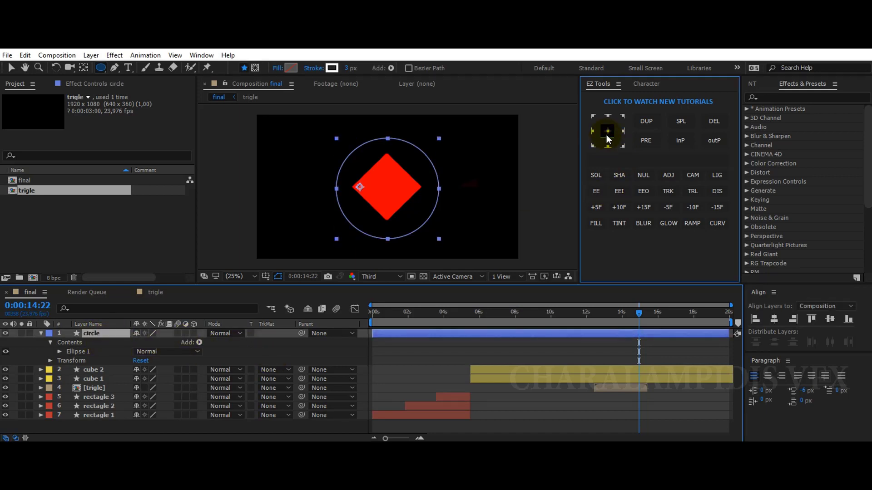
{"action": "left_click", "coordinate": [200, 342]}
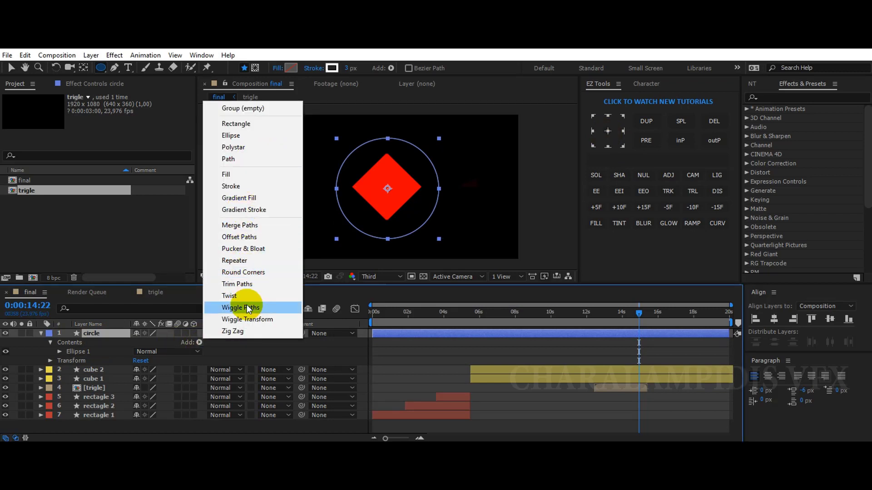
{"action": "left_click", "coordinate": [245, 284]}
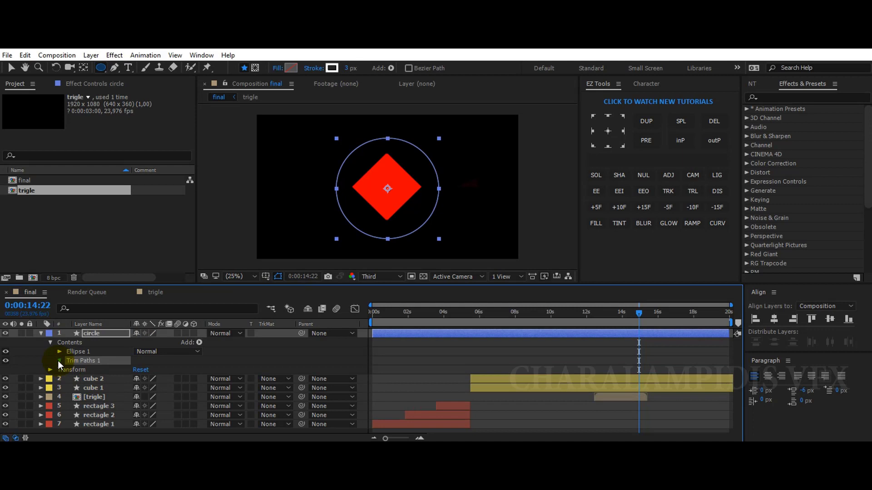
Step: Keyframe Trim Paths End from 0% to 50% at 15:20
{"action": "left_click", "coordinate": [58, 360]}
{"action": "type", "text": "50,0"}
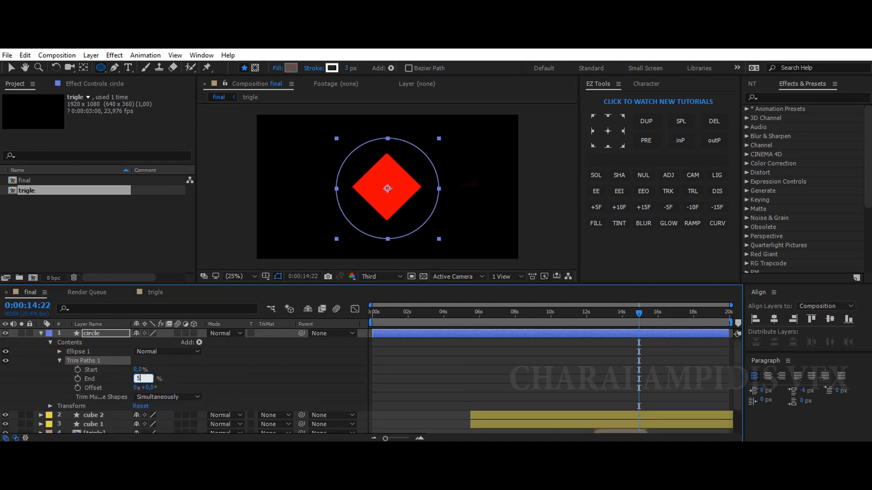
{"action": "left_click", "coordinate": [178, 385]}
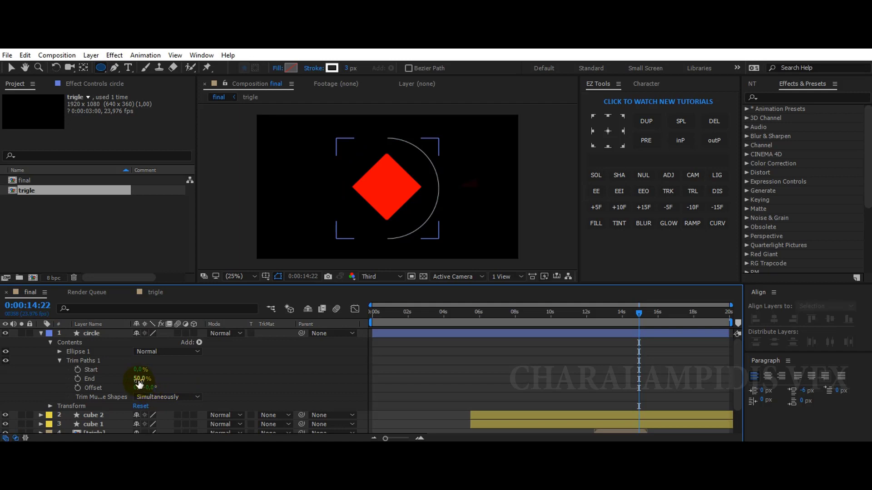
{"action": "type", "text": "0"}
{"action": "key", "text": "Return"}
{"action": "left_click", "coordinate": [78, 381]}
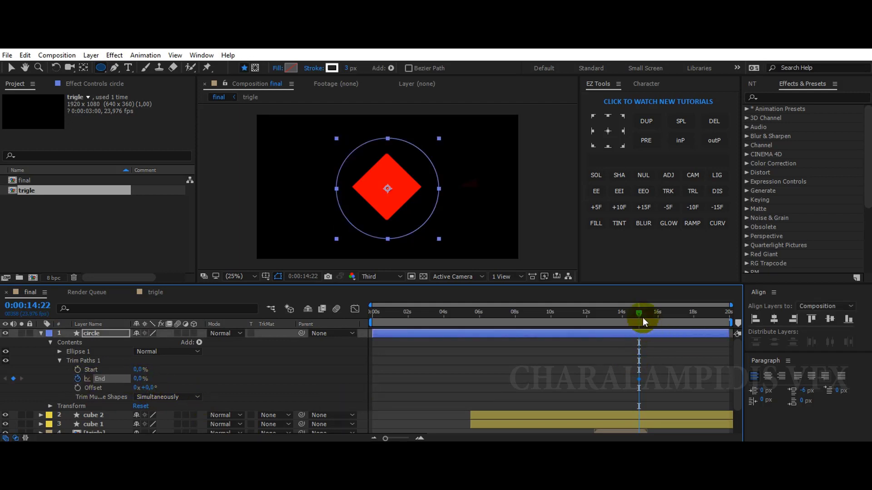
{"action": "left_click_drag", "start_coordinate": [640, 314], "coordinate": [656, 315]}
{"action": "left_click", "coordinate": [138, 379]}
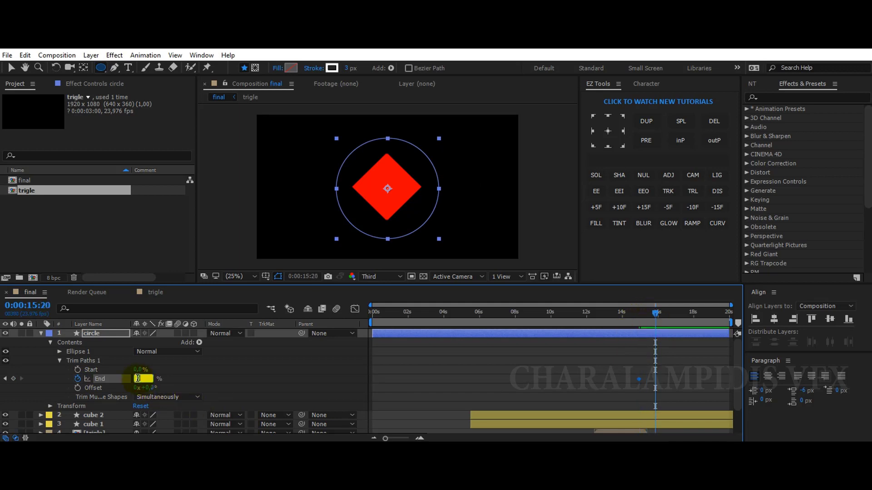
{"action": "type", "text": "50"}
{"action": "key", "text": "Return"}
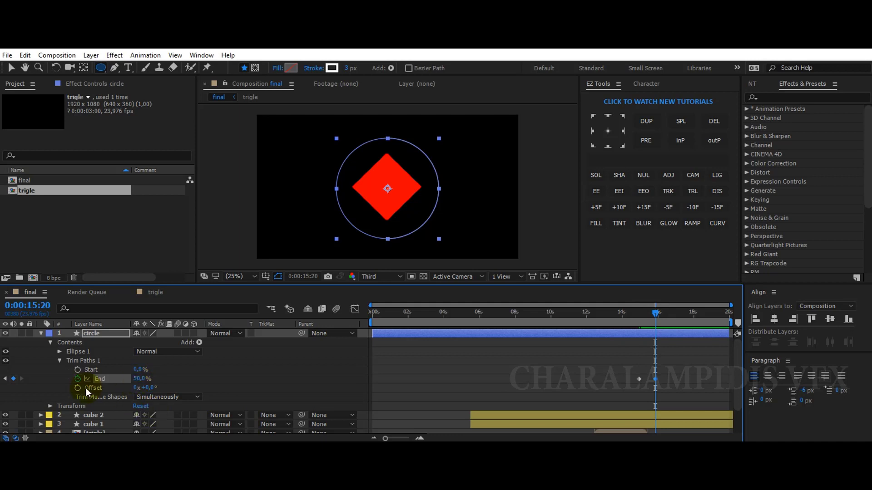
Step: Keyframe the Offset from 0° to 73° at about 16:16
{"action": "left_click", "coordinate": [78, 388]}
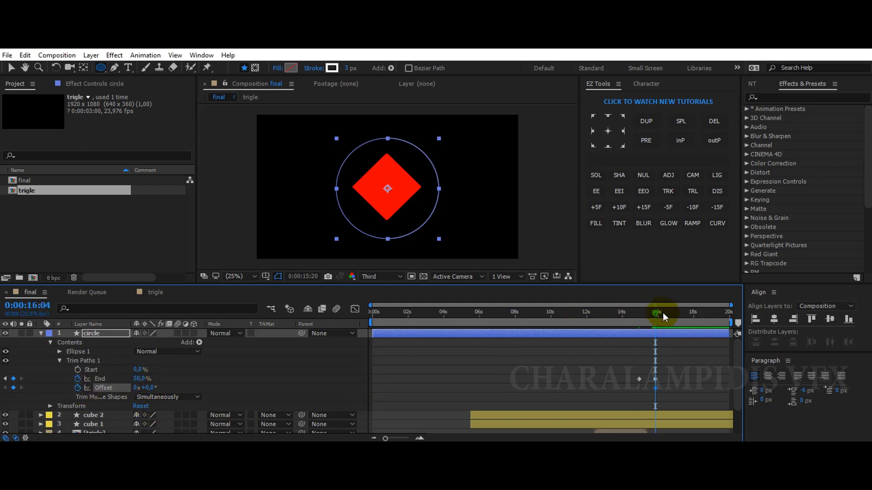
{"action": "left_click_drag", "start_coordinate": [663, 312], "coordinate": [671, 313]}
{"action": "left_click_drag", "start_coordinate": [138, 388], "coordinate": [168, 388]}
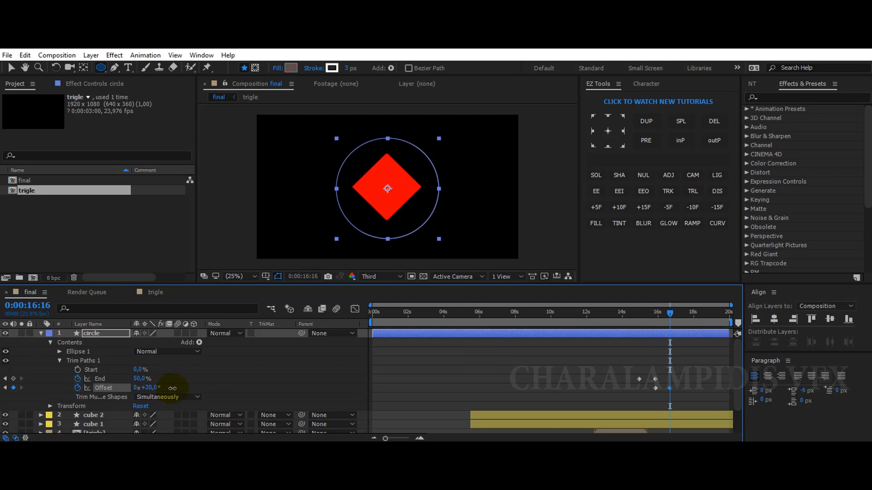
{"action": "left_click", "coordinate": [290, 377]}
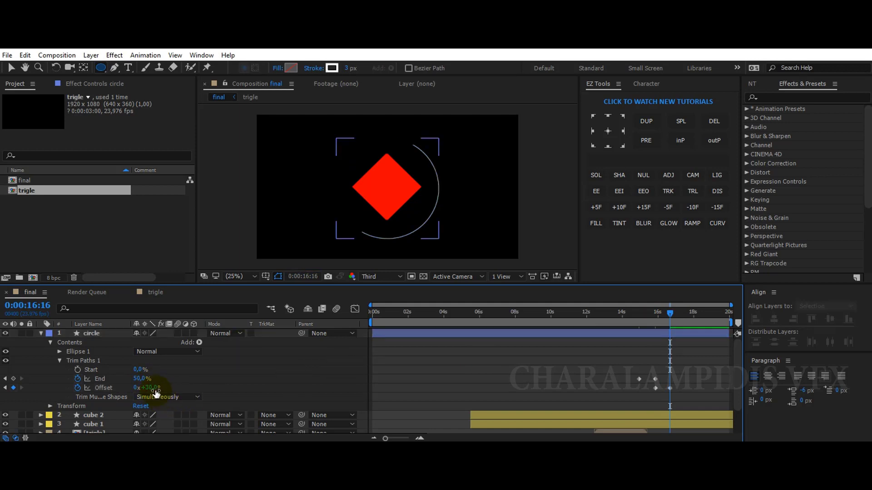
{"action": "left_click_drag", "start_coordinate": [148, 388], "coordinate": [202, 383]}
{"action": "left_click", "coordinate": [205, 382]}
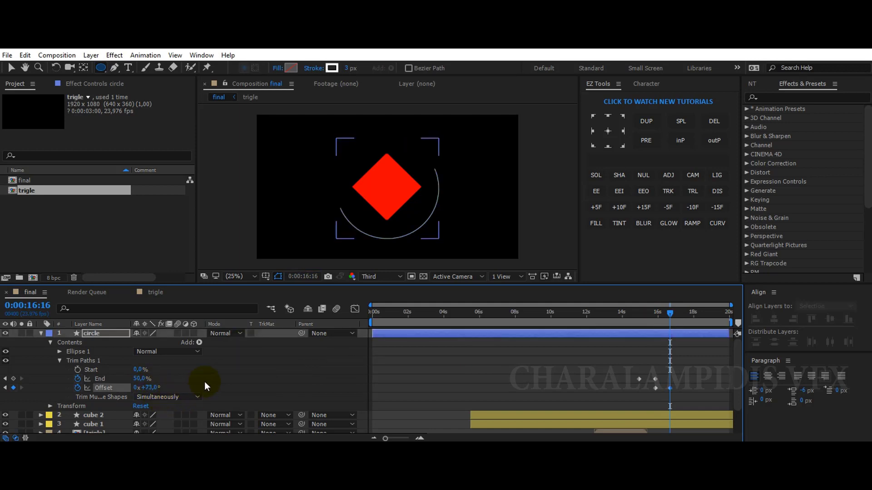
Step: Keyframe Start reaching 50% at 17:08 so the stroke vanishes
{"action": "left_click", "coordinate": [78, 369]}
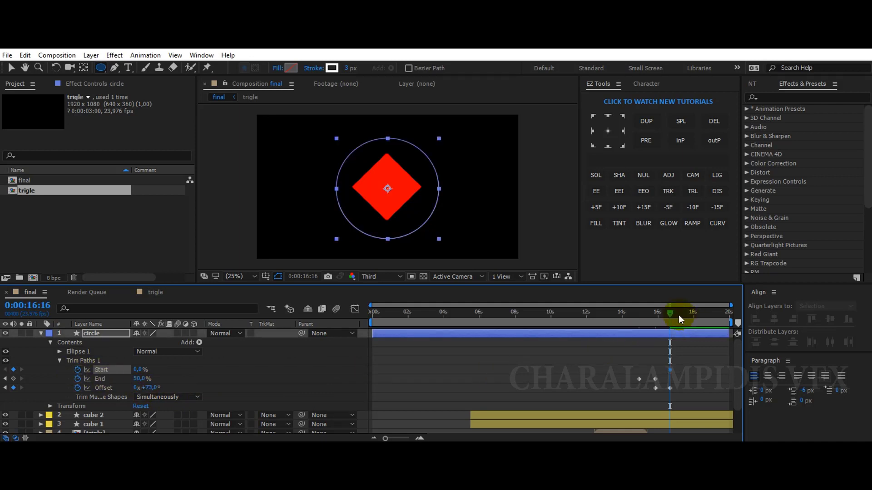
{"action": "left_click_drag", "start_coordinate": [680, 315], "coordinate": [683, 314]}
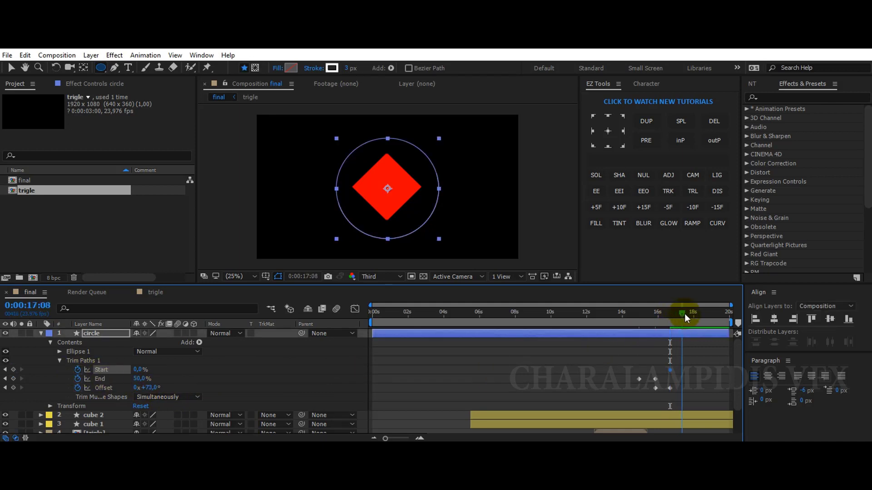
{"action": "type", "text": "50"}
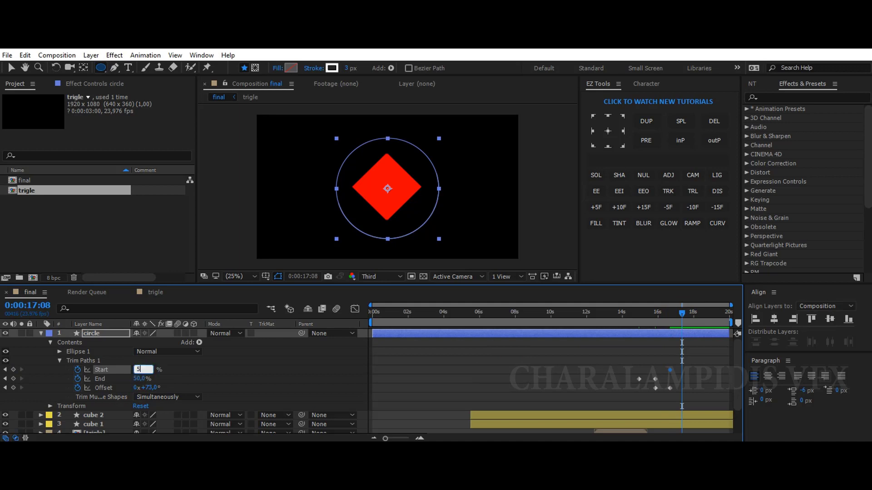
{"action": "key", "text": "Return"}
{"action": "left_click", "coordinate": [264, 382]}
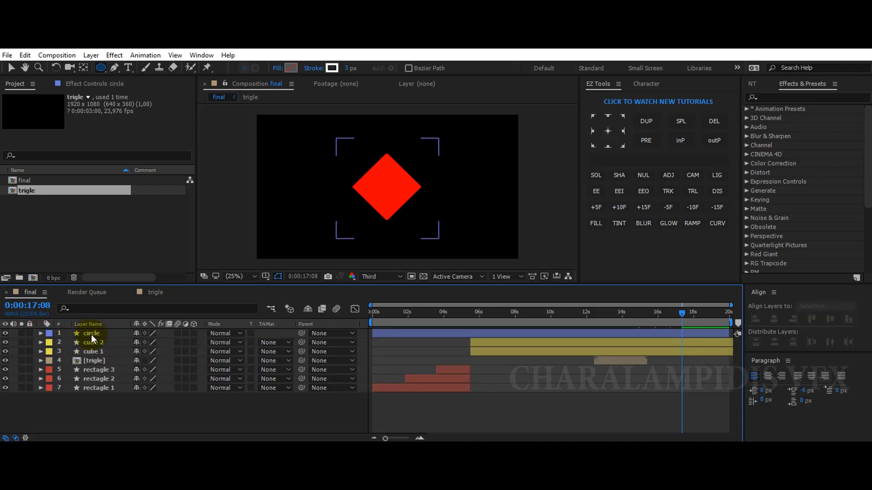
Step: Duplicate circle as circle 2, show its Trim Paths keyframes, and return to 15:20
{"action": "left_click", "coordinate": [92, 333]}
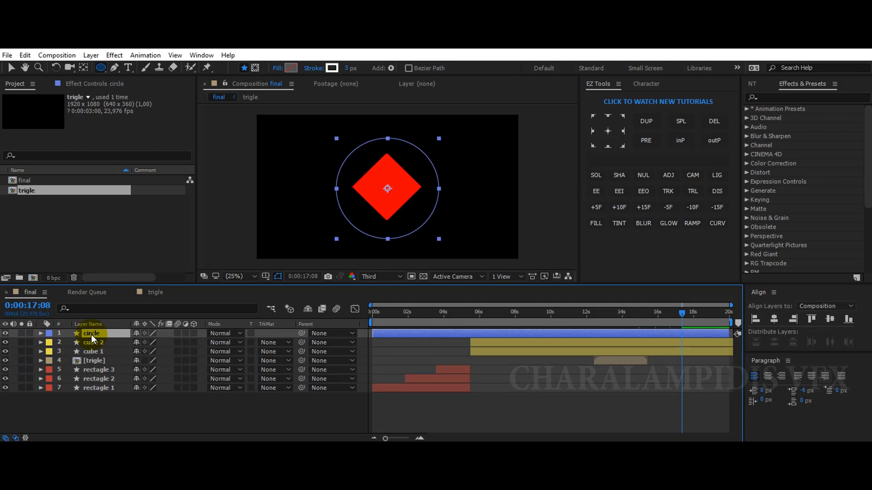
{"action": "key", "text": "ctrl+d"}
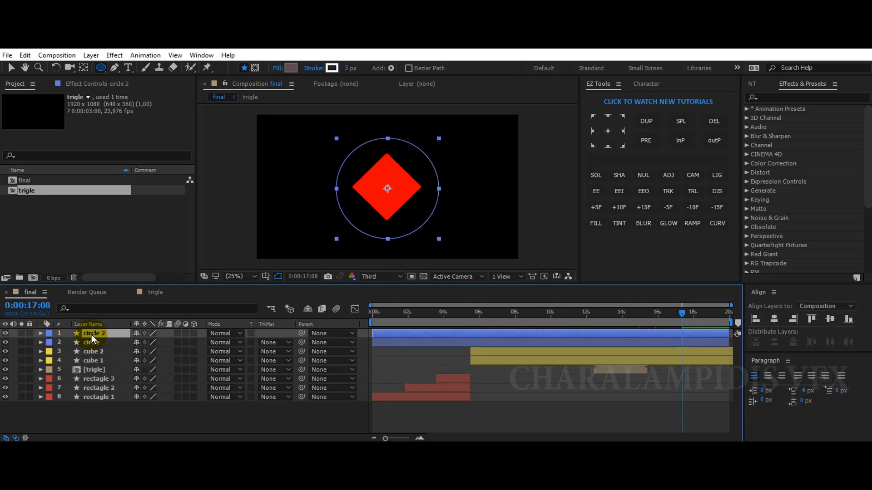
{"action": "key", "text": "u"}
{"action": "left_click_drag", "start_coordinate": [666, 313], "coordinate": [656, 312]}
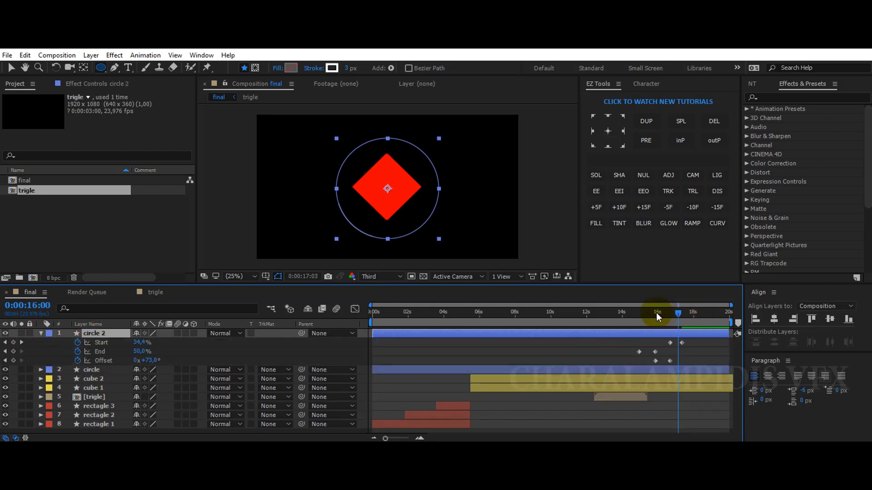
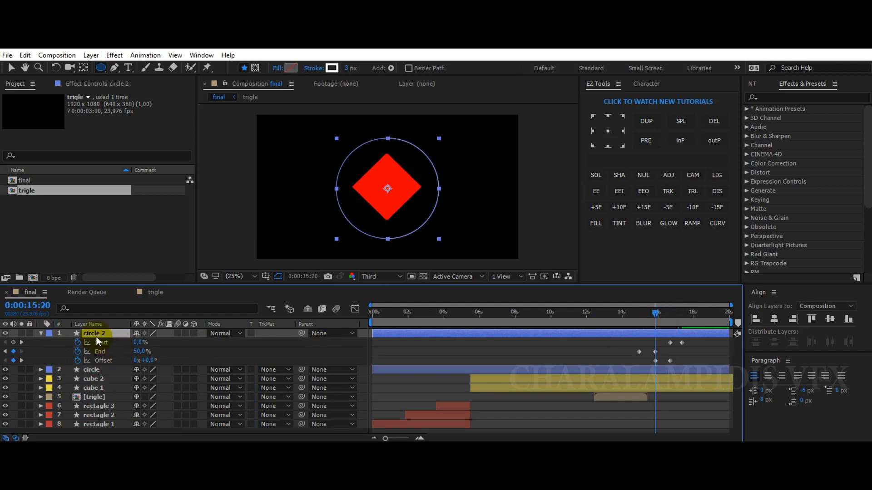
Step: Scale circle 2 to 91%, make its stroke red, and rotate its arc offset to 47°
{"action": "key", "text": "shift+s"}
{"action": "left_click_drag", "start_coordinate": [150, 370], "coordinate": [146, 369]}
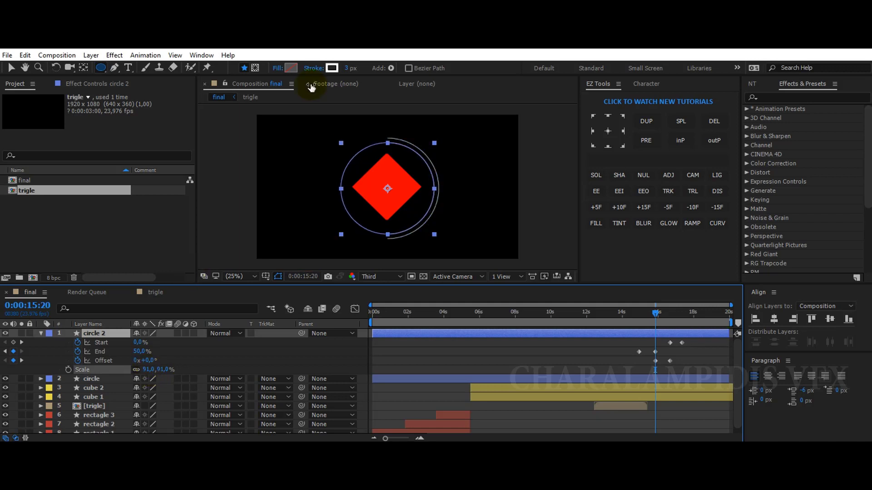
{"action": "left_click", "coordinate": [332, 68]}
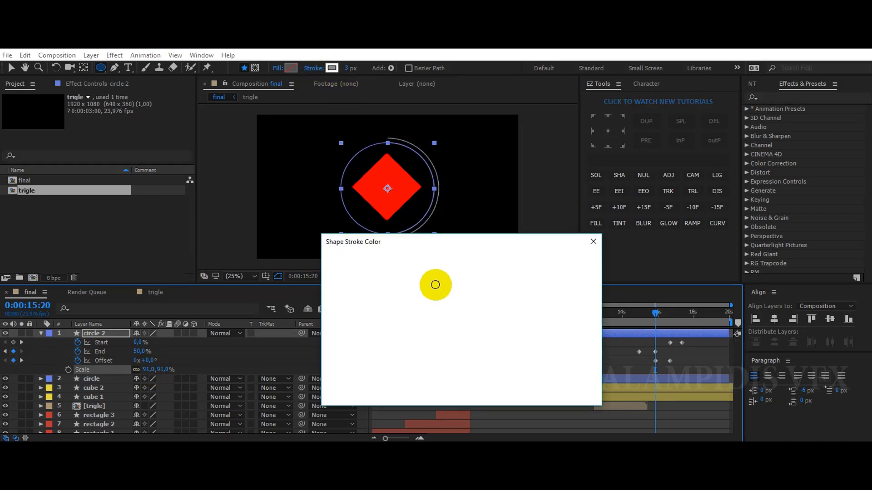
{"action": "left_click", "coordinate": [582, 262]}
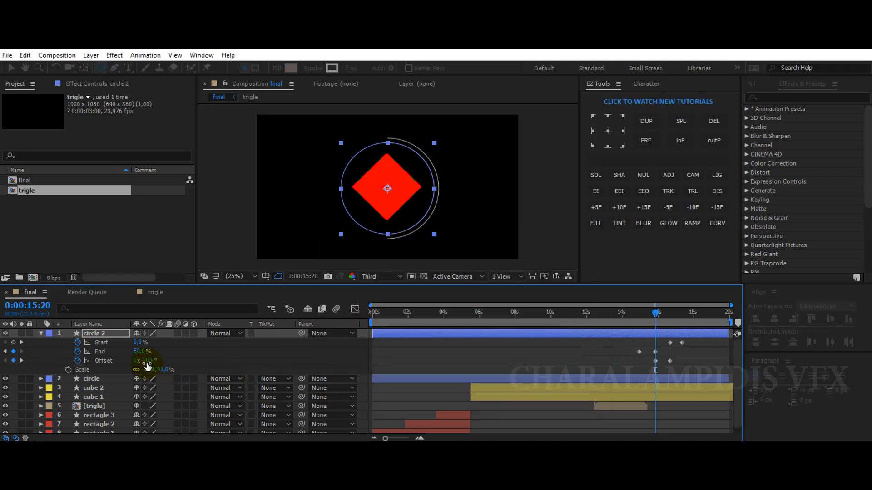
{"action": "left_click_drag", "start_coordinate": [149, 360], "coordinate": [254, 358]}
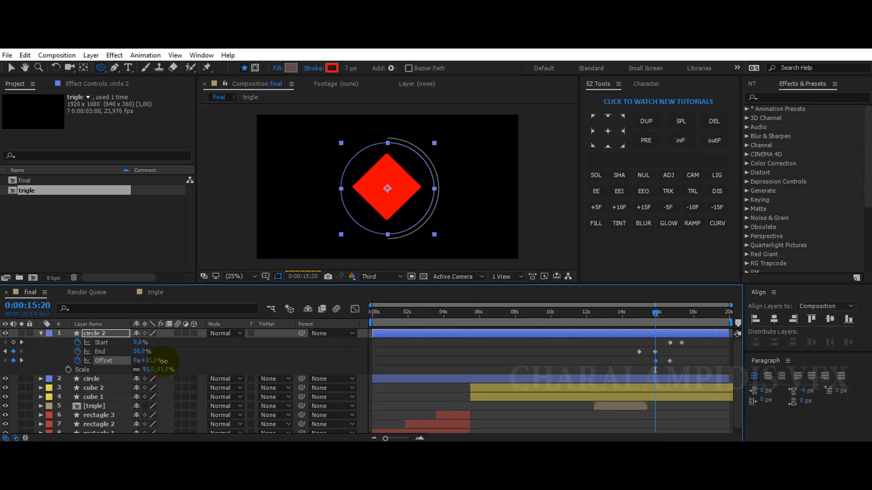
{"action": "left_click", "coordinate": [253, 358]}
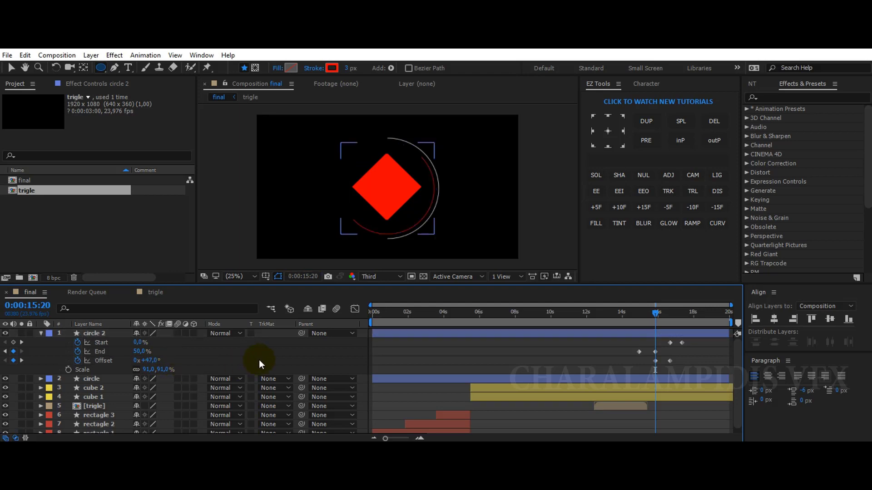
{"action": "left_click", "coordinate": [100, 333]}
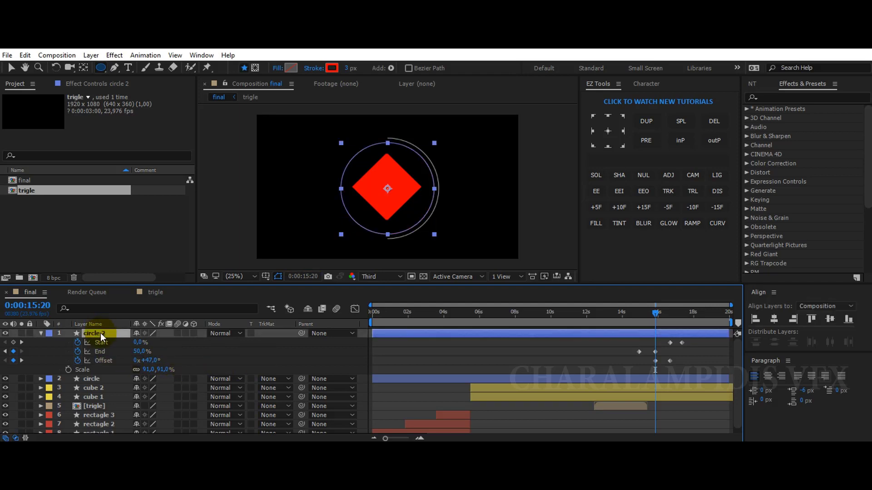
Step: Duplicate it as circle 3 at 84% scale with a white stroke and 6° offset
{"action": "key", "text": "ctrl+d"}
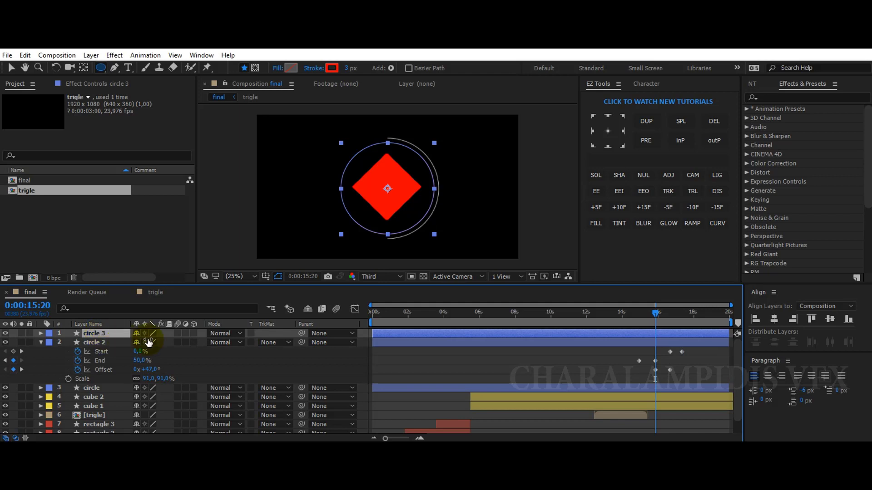
{"action": "key", "text": "s"}
{"action": "left_click_drag", "start_coordinate": [151, 346], "coordinate": [156, 346]}
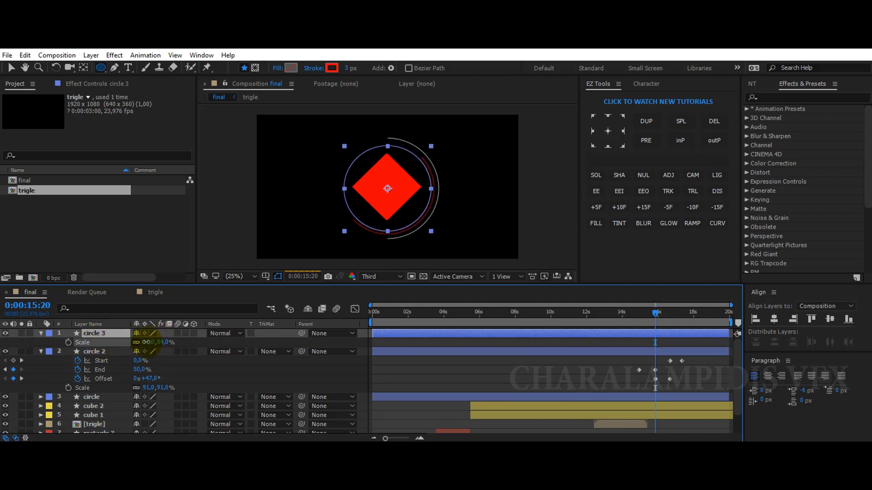
{"action": "left_click", "coordinate": [333, 69]}
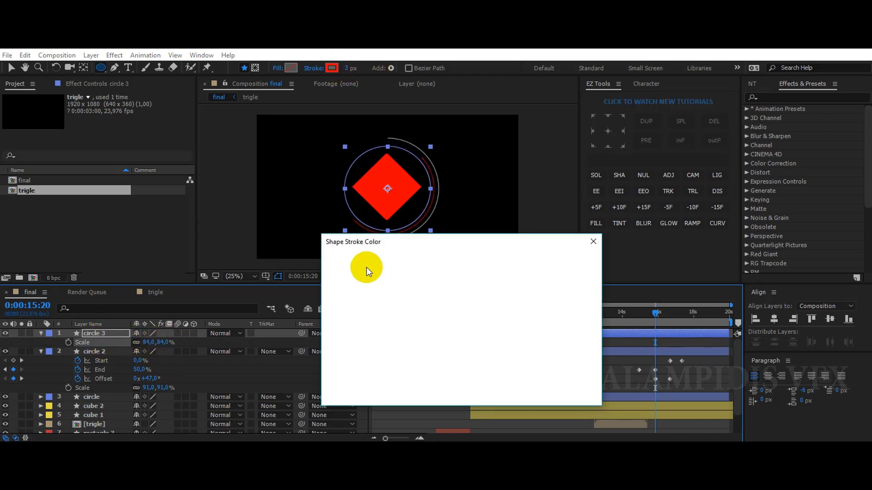
{"action": "left_click_drag", "start_coordinate": [365, 272], "coordinate": [332, 261]}
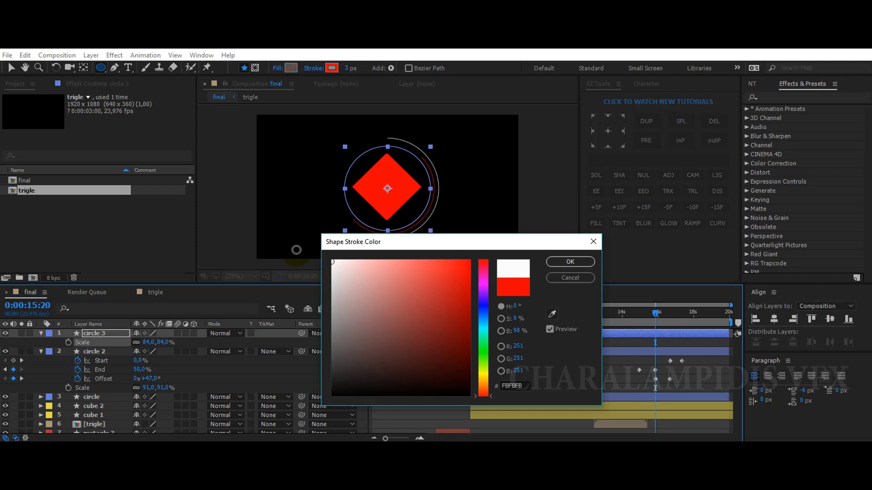
{"action": "left_click", "coordinate": [570, 263]}
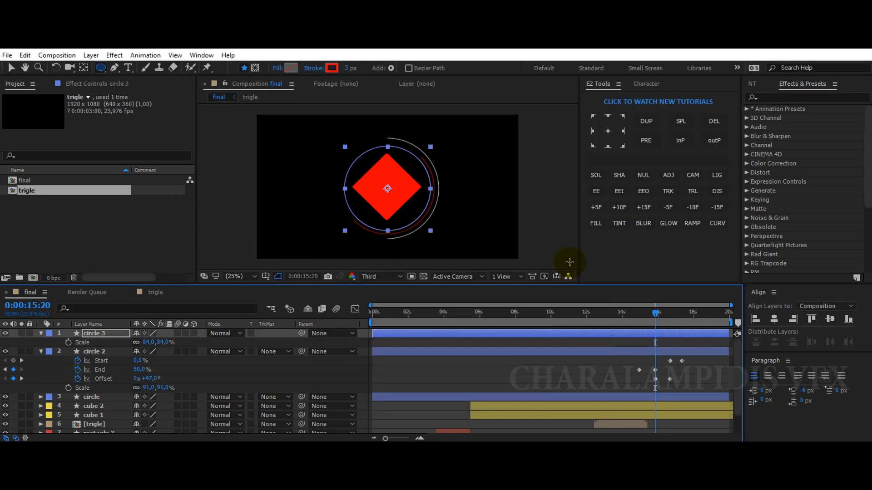
{"action": "key", "text": "u"}
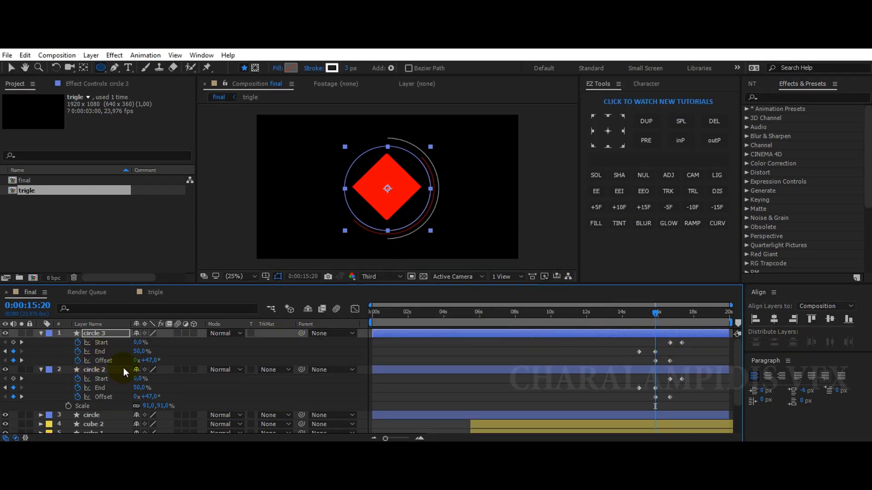
{"action": "left_click_drag", "start_coordinate": [152, 360], "coordinate": [140, 360]}
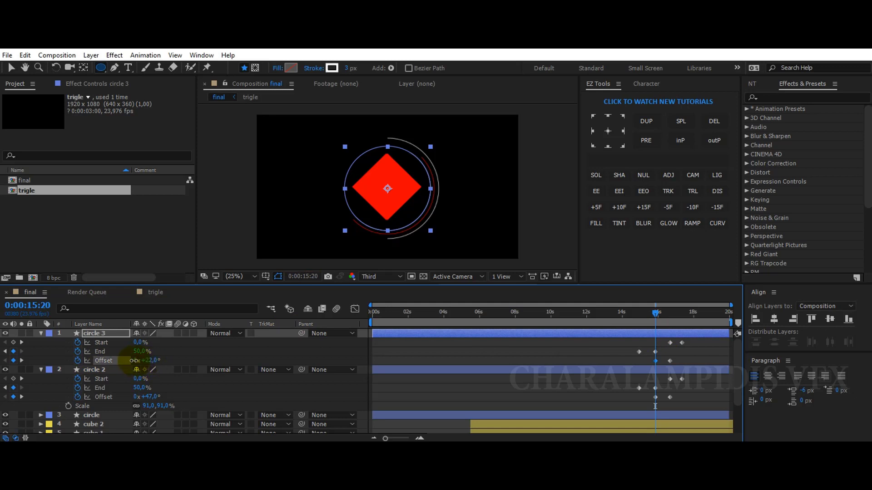
{"action": "left_click", "coordinate": [410, 391]}
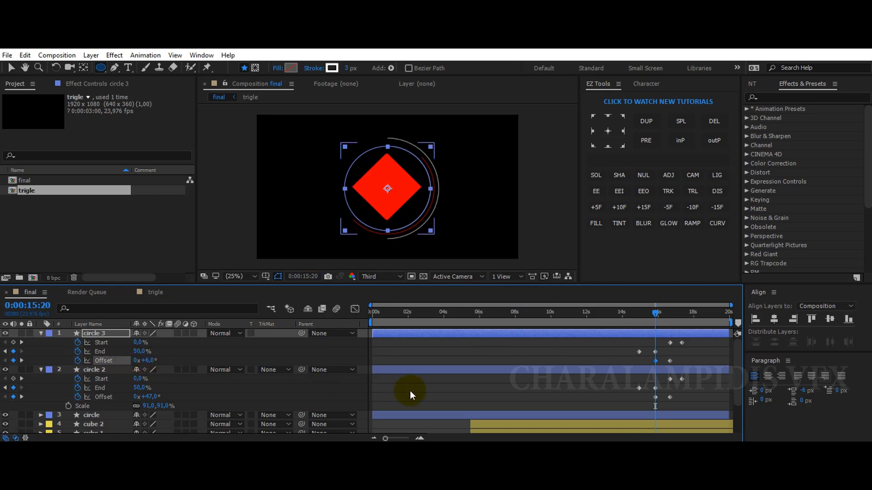
{"action": "left_click", "coordinate": [415, 390]}
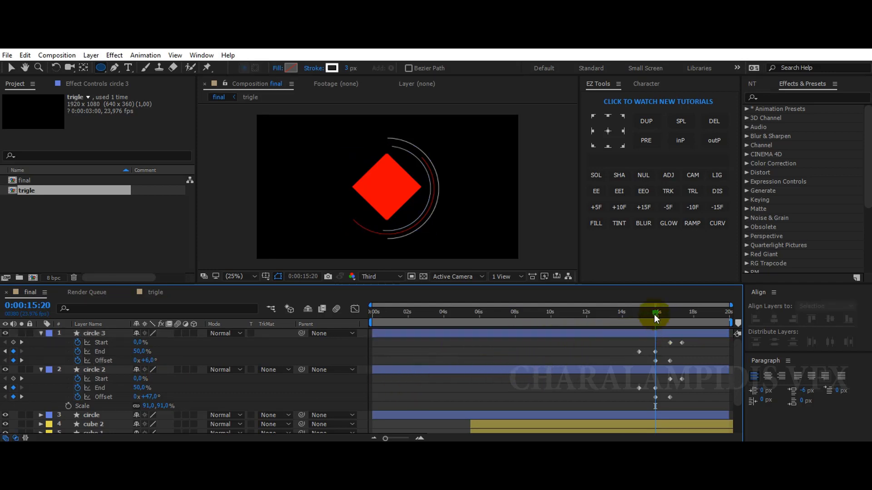
Step: Shift circle 2's layer slightly later and circle 3's layer a bit later still
{"action": "mouse_move", "coordinate": [656, 323]}
{"action": "left_mouse_down"}
{"action": "mouse_move", "coordinate": [632, 320]}
{"action": "mouse_move", "coordinate": [684, 330]}
{"action": "left_mouse_up"}
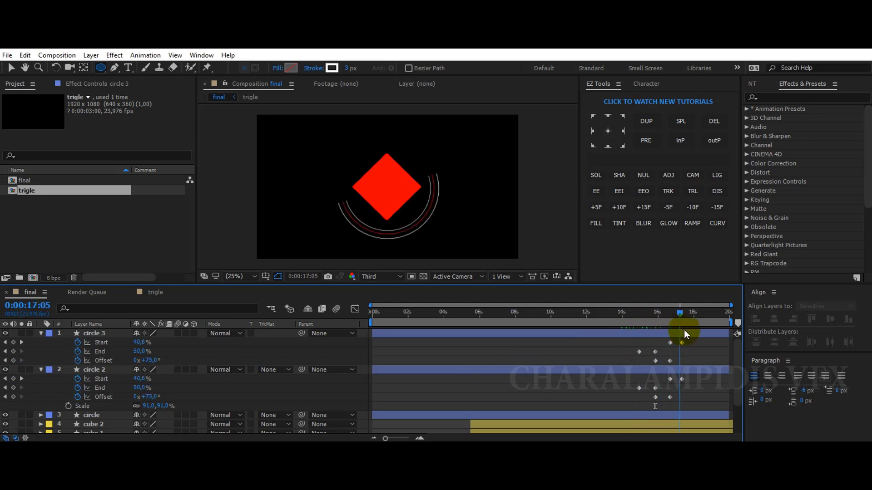
{"action": "left_click", "coordinate": [687, 335]}
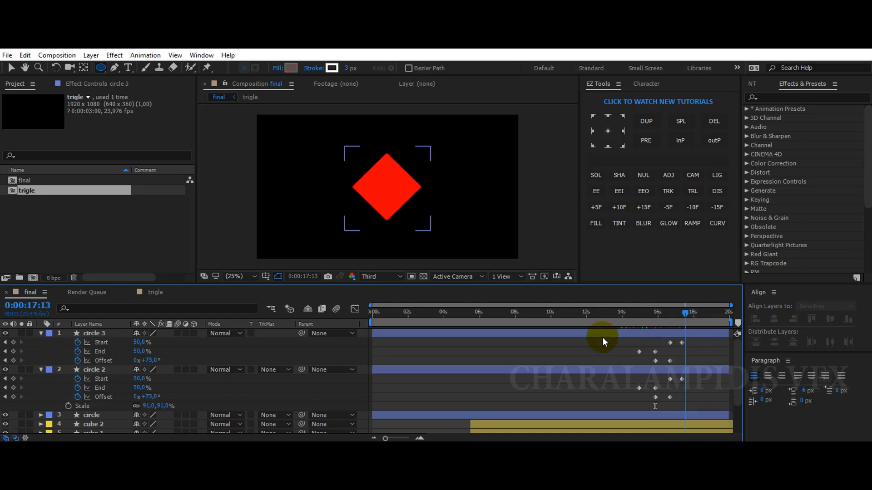
{"action": "left_click_drag", "start_coordinate": [624, 372], "coordinate": [642, 372]}
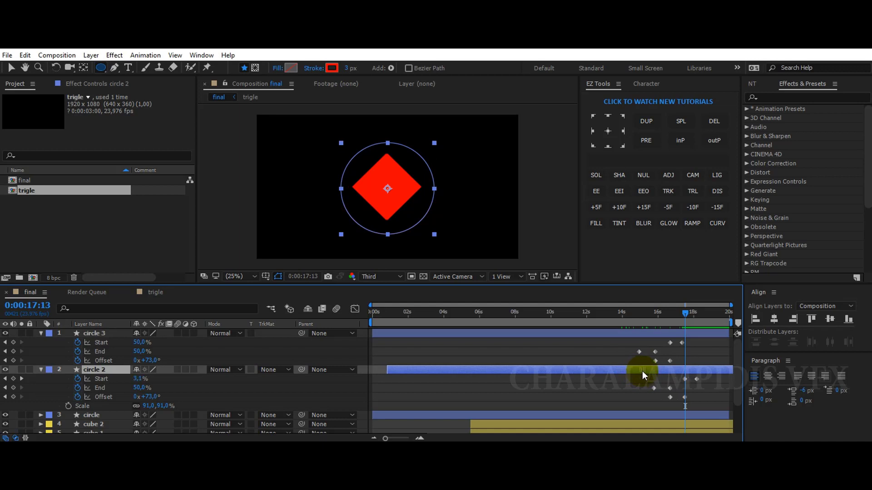
{"action": "left_click", "coordinate": [619, 345]}
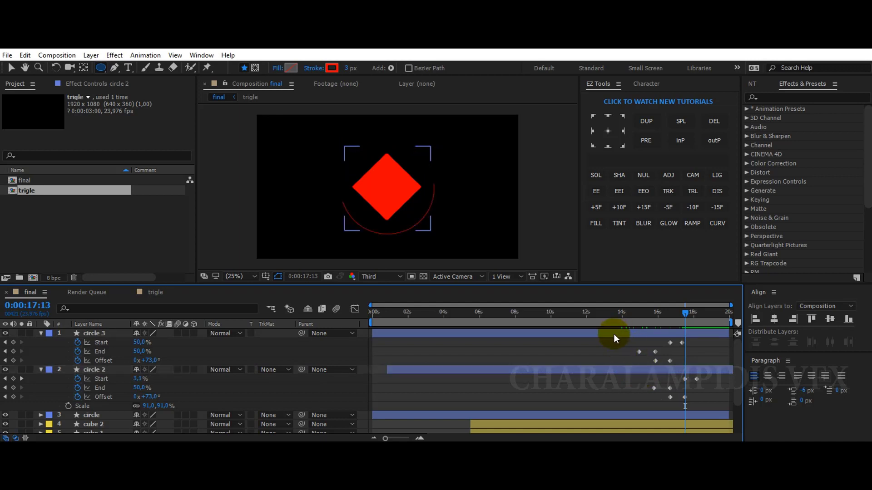
{"action": "left_click", "coordinate": [615, 333]}
{"action": "left_click_drag", "start_coordinate": [623, 334], "coordinate": [634, 333]}
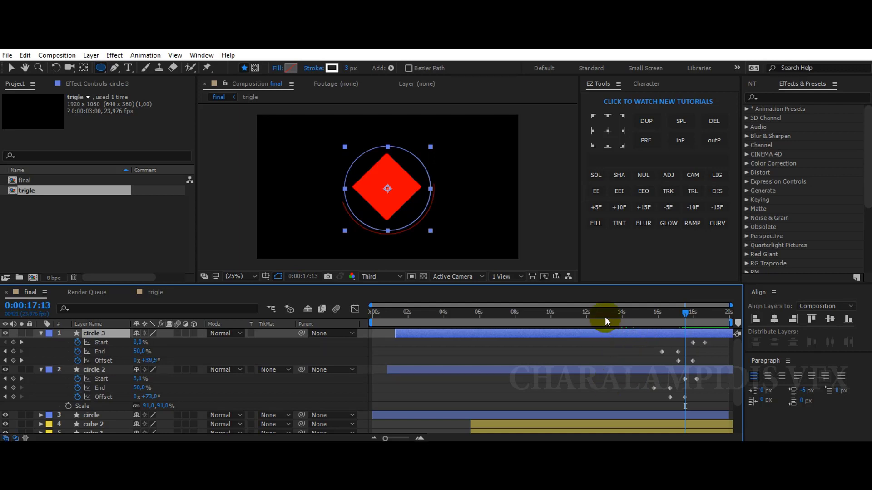
Step: Preview the arc sweep around 13–14 seconds and show the circle layer's keyframes
{"action": "mouse_move", "coordinate": [605, 317]}
{"action": "left_mouse_down"}
{"action": "mouse_move", "coordinate": [667, 324]}
{"action": "mouse_move", "coordinate": [697, 340]}
{"action": "left_mouse_up"}
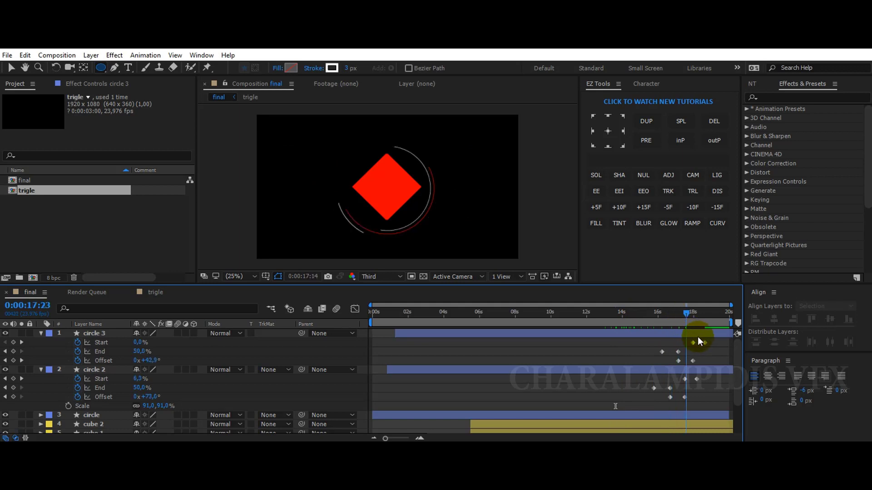
{"action": "left_click_drag", "start_coordinate": [698, 341], "coordinate": [728, 347]}
{"action": "left_click", "coordinate": [664, 336]}
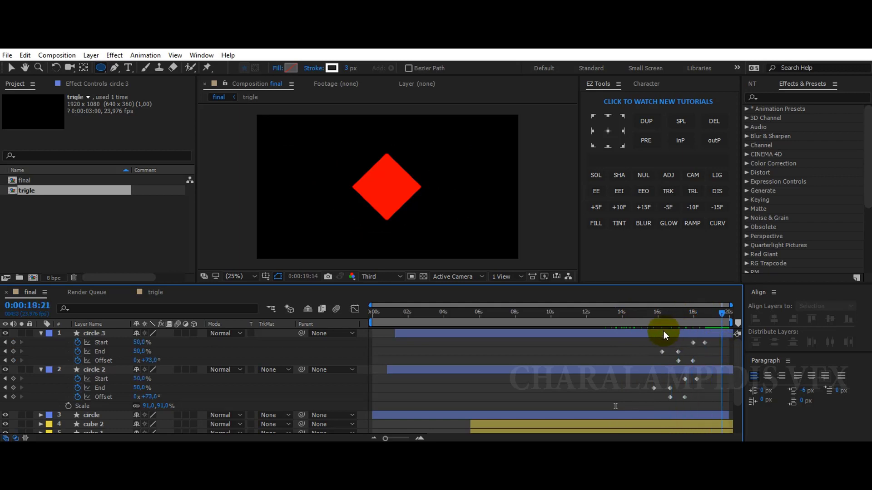
{"action": "left_click_drag", "start_coordinate": [664, 335], "coordinate": [640, 416]}
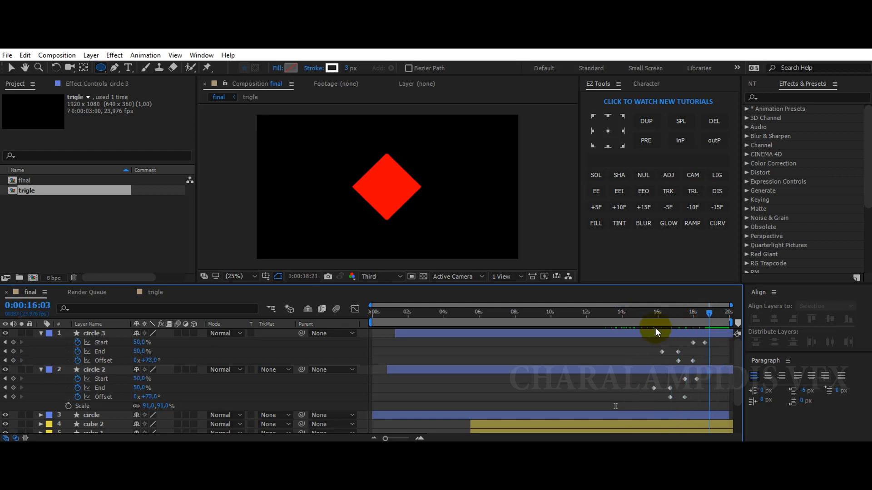
{"action": "left_click", "coordinate": [640, 416]}
{"action": "key", "text": "u"}
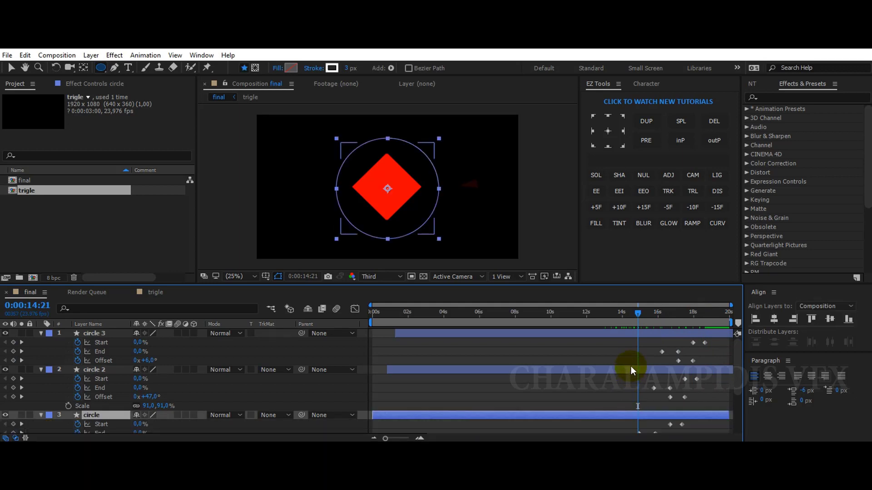
{"action": "scroll", "coordinate": [631, 366], "scroll_direction": "down", "scroll_amount": 2}
{"action": "scroll", "coordinate": [631, 358], "scroll_direction": "down", "scroll_amount": 2}
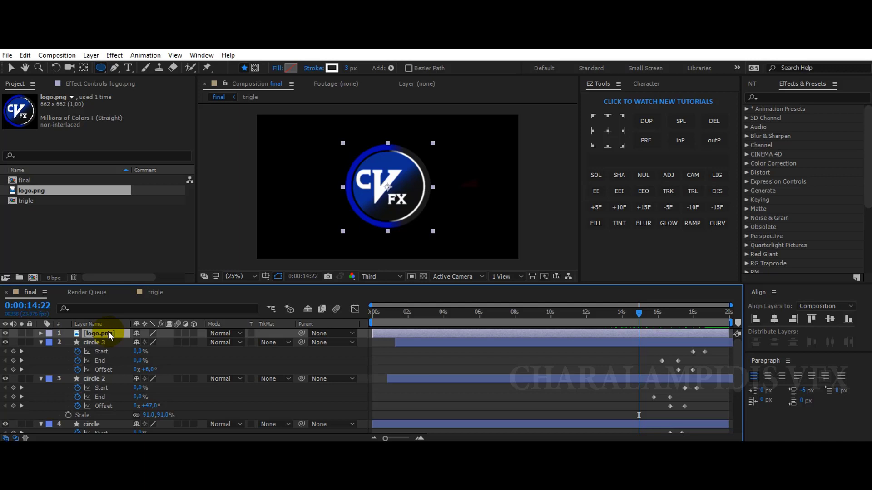
Step: Scale logo.png down to 46%, viewing at 100% with Half preview resolution
{"action": "left_click", "coordinate": [109, 333]}
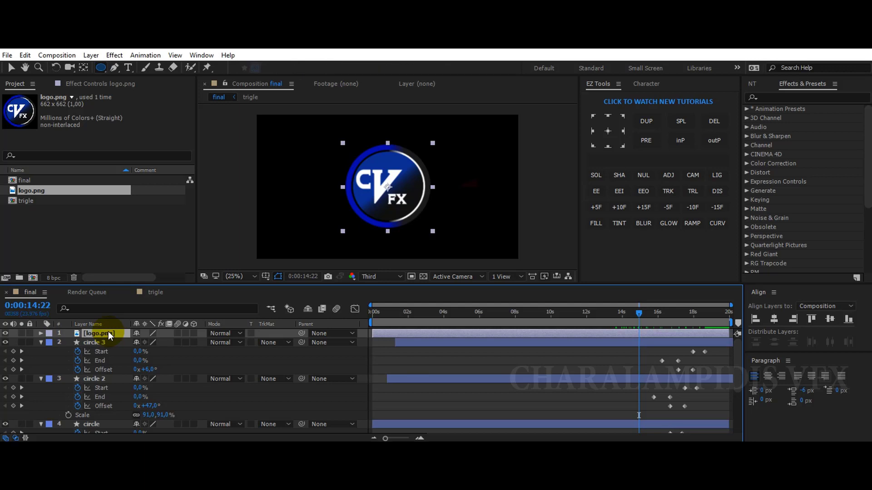
{"action": "key", "text": "s"}
{"action": "left_click_drag", "start_coordinate": [143, 341], "coordinate": [116, 337]}
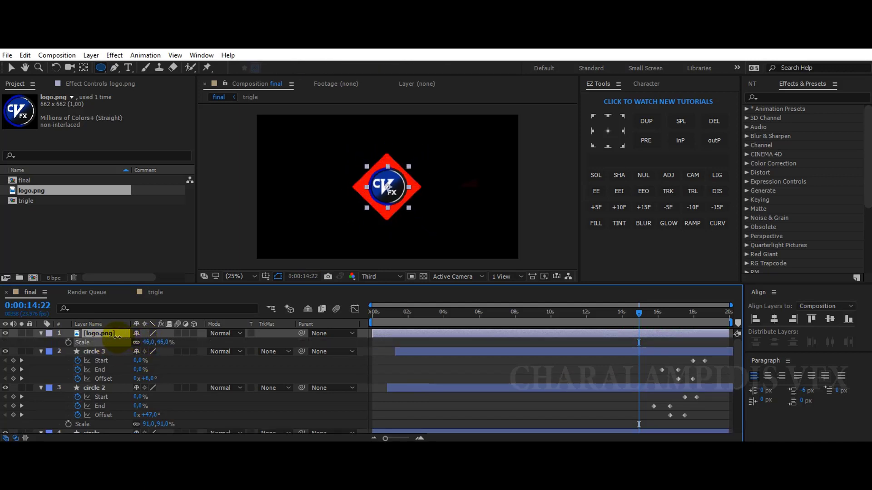
{"action": "key", "text": "slash"}
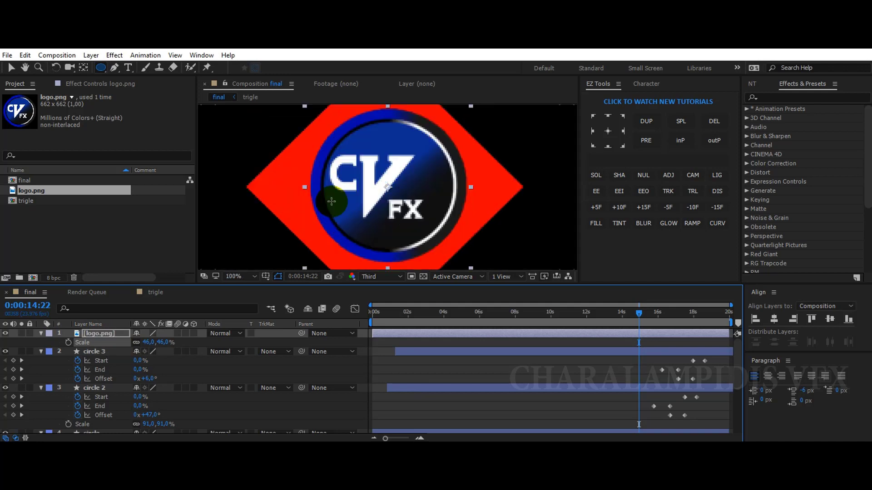
{"action": "left_click", "coordinate": [381, 277]}
{"action": "left_click", "coordinate": [386, 308]}
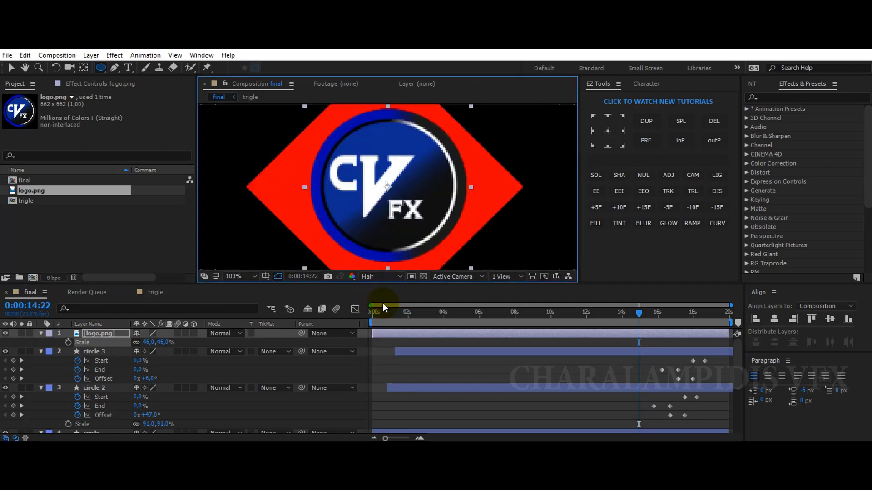
Step: Trim the logo layer to start at 14:22 and add a Scale keyframe at 18:15
{"action": "left_click", "coordinate": [89, 333]}
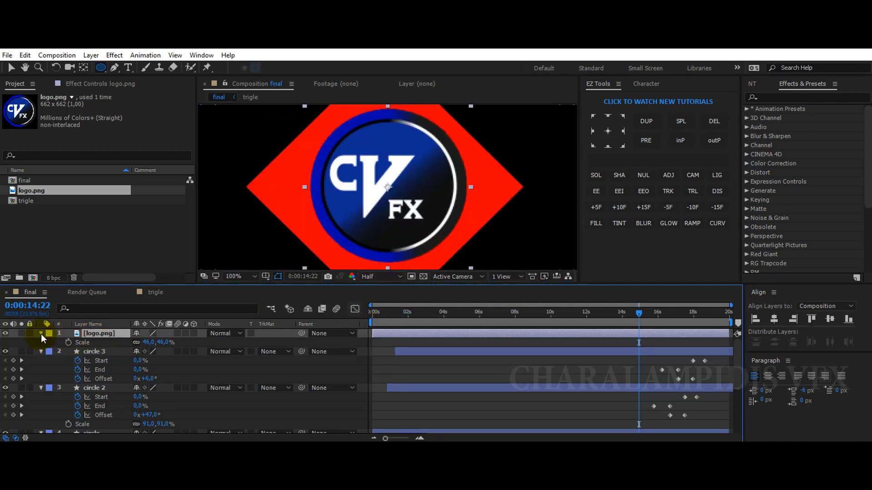
{"action": "left_click", "coordinate": [635, 336]}
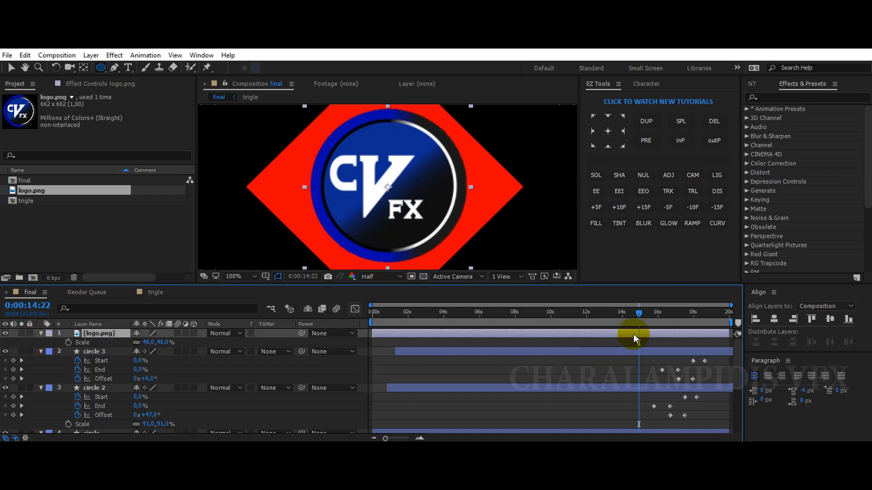
{"action": "key", "text": "alt+bracketleft"}
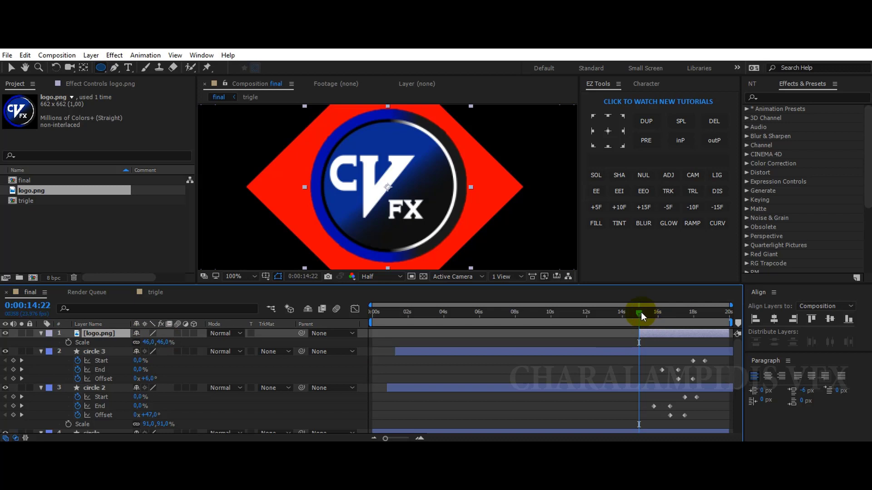
{"action": "left_click_drag", "start_coordinate": [645, 312], "coordinate": [708, 325]}
{"action": "left_click", "coordinate": [69, 343]}
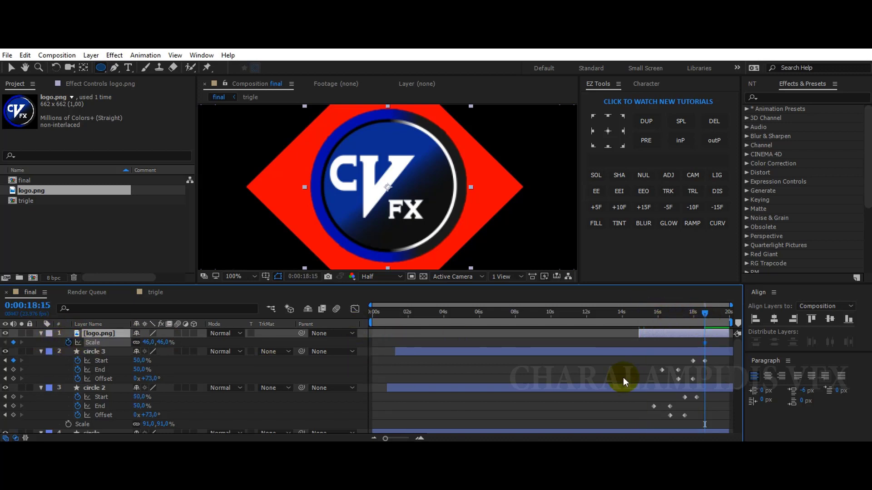
{"action": "left_click", "coordinate": [641, 322]}
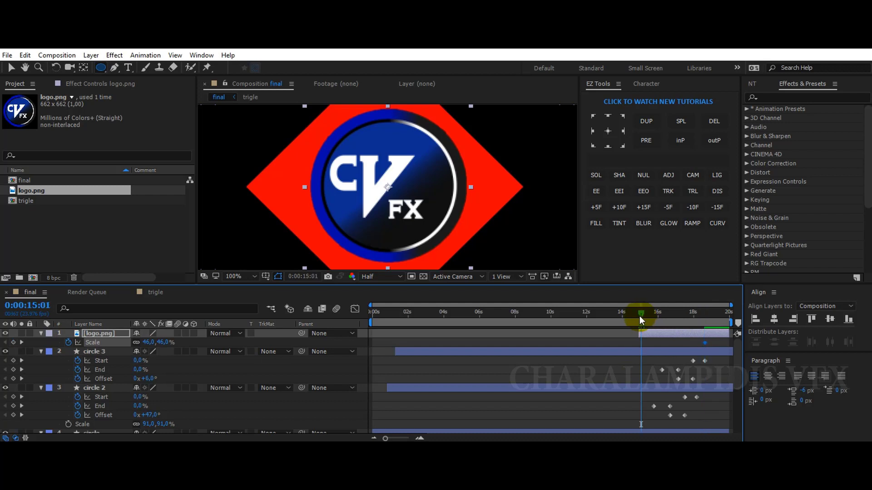
Step: Add a 0% Scale keyframe at 14:23 so the logo grows to 46%
{"action": "left_click_drag", "start_coordinate": [639, 318], "coordinate": [639, 318]}
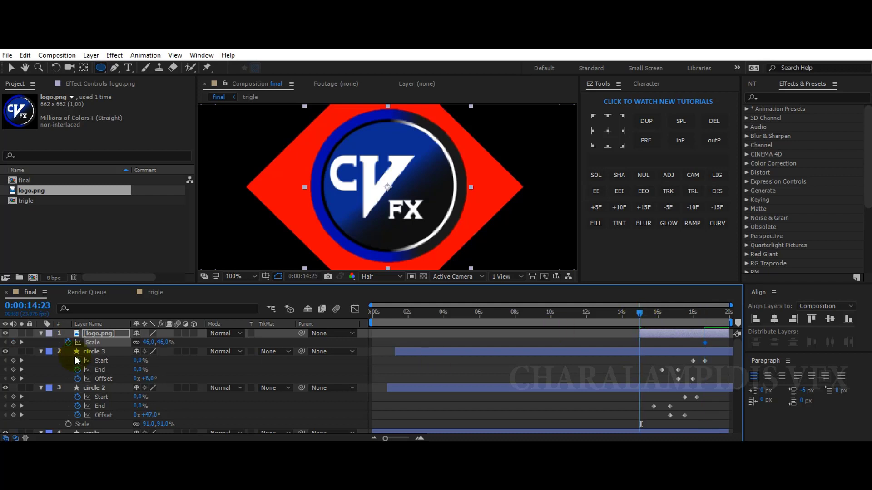
{"action": "left_click", "coordinate": [147, 343]}
{"action": "type", "text": "0"}
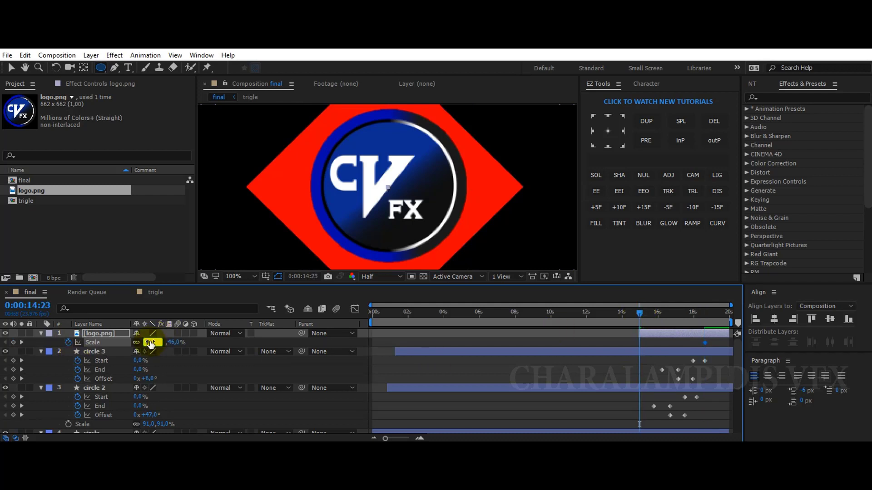
{"action": "key", "text": "Return"}
{"action": "left_click", "coordinate": [686, 318]}
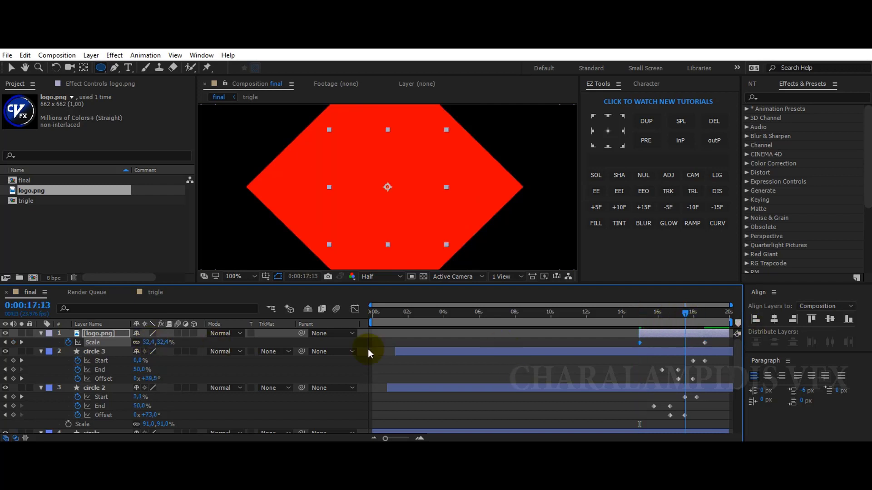
{"action": "left_click", "coordinate": [781, 96]}
Step: Apply Drop Shadow to logo.png with Distance 27 and Softness 21
{"action": "type", "text": "drop"}
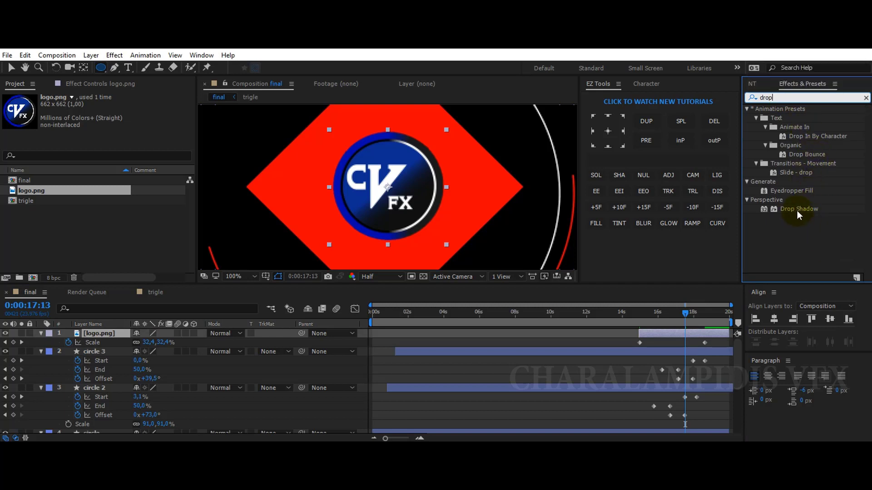
{"action": "left_click_drag", "start_coordinate": [797, 211], "coordinate": [102, 336]}
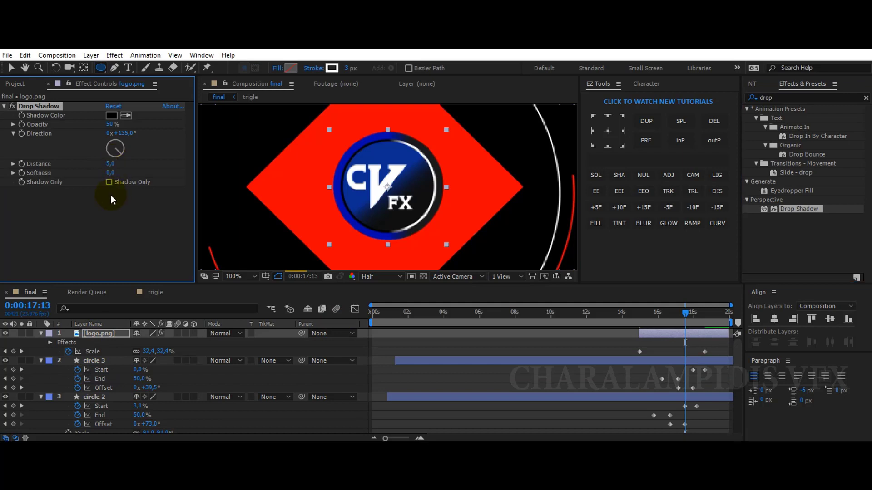
{"action": "key", "text": "v"}
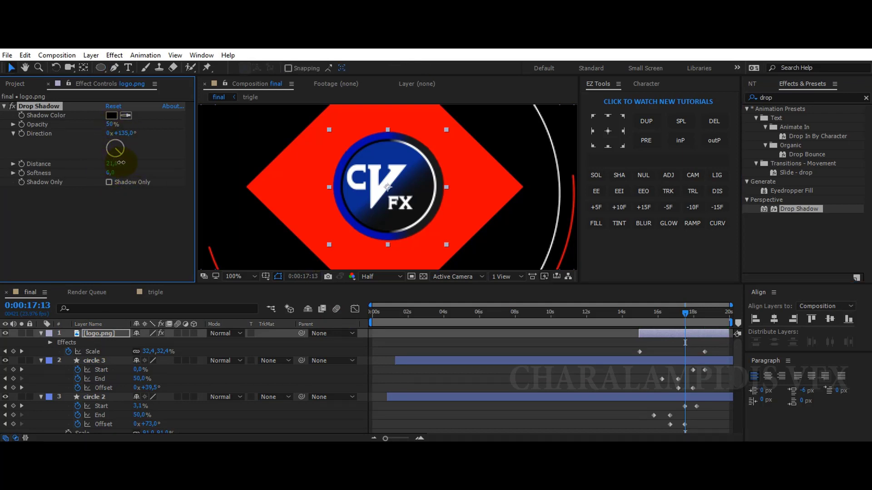
{"action": "left_click_drag", "start_coordinate": [121, 163], "coordinate": [123, 162]}
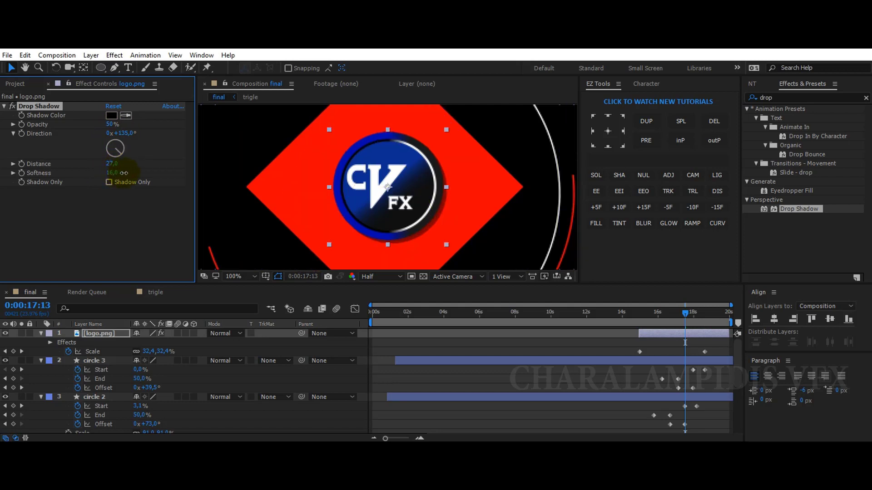
{"action": "left_click_drag", "start_coordinate": [127, 173], "coordinate": [126, 181]}
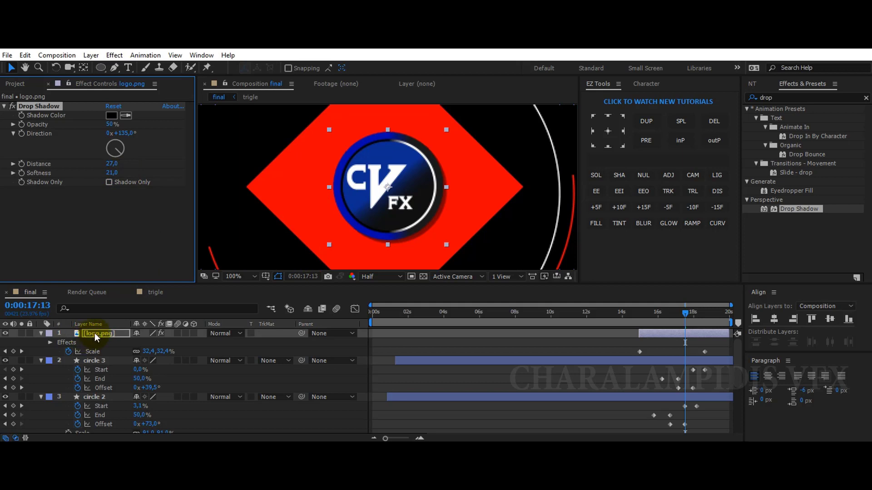
{"action": "left_click", "coordinate": [40, 334]}
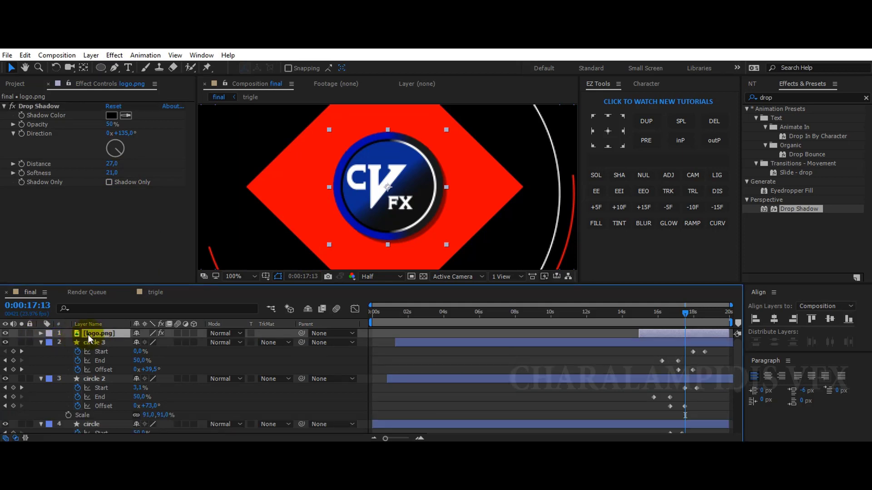
Step: Pre-compose logo.png with EZ Tools PRE and collapse circle 3, circle 2 and circle
{"action": "left_click", "coordinate": [645, 140]}
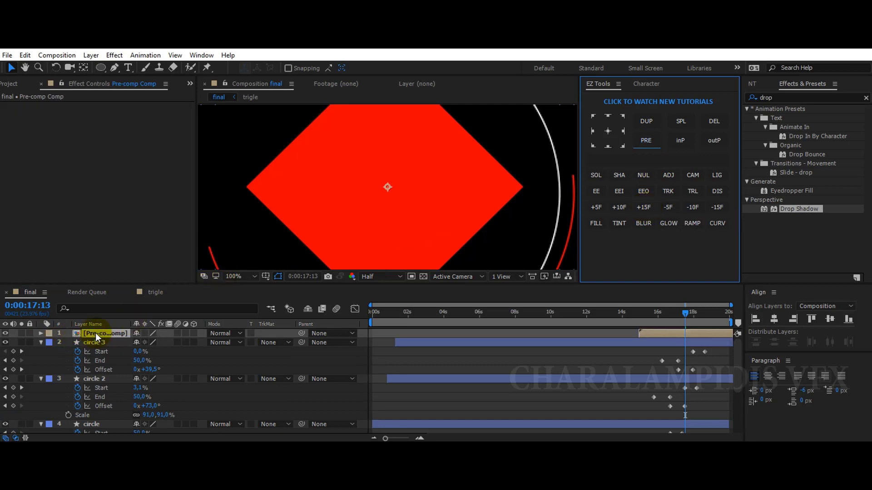
{"action": "left_click", "coordinate": [40, 342]}
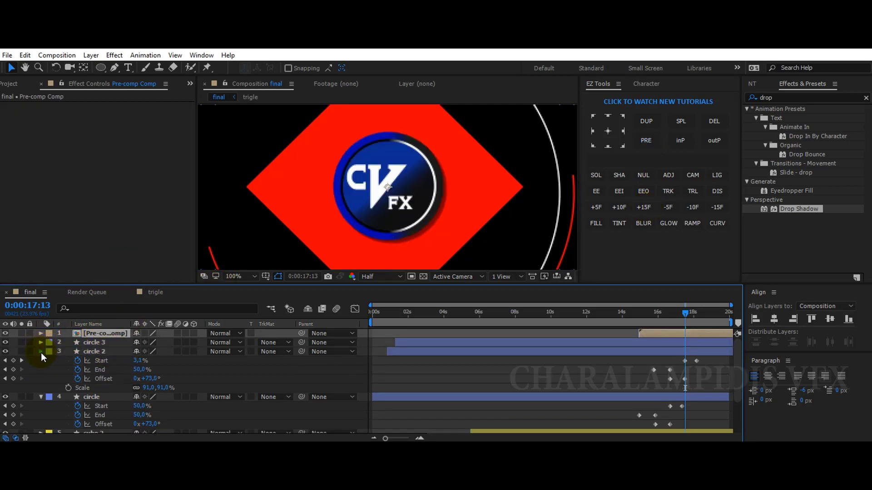
{"action": "left_click", "coordinate": [41, 352]}
{"action": "left_click", "coordinate": [41, 361]}
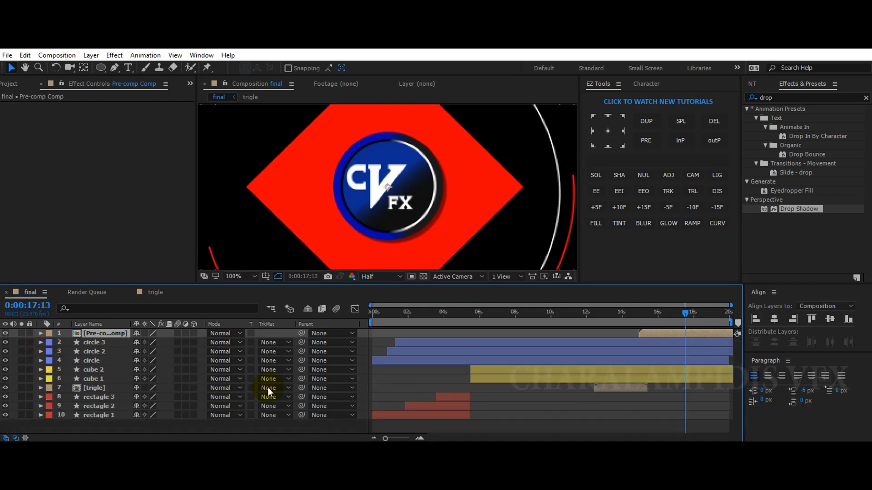
{"action": "left_click", "coordinate": [242, 278]}
{"action": "left_click", "coordinate": [252, 175]}
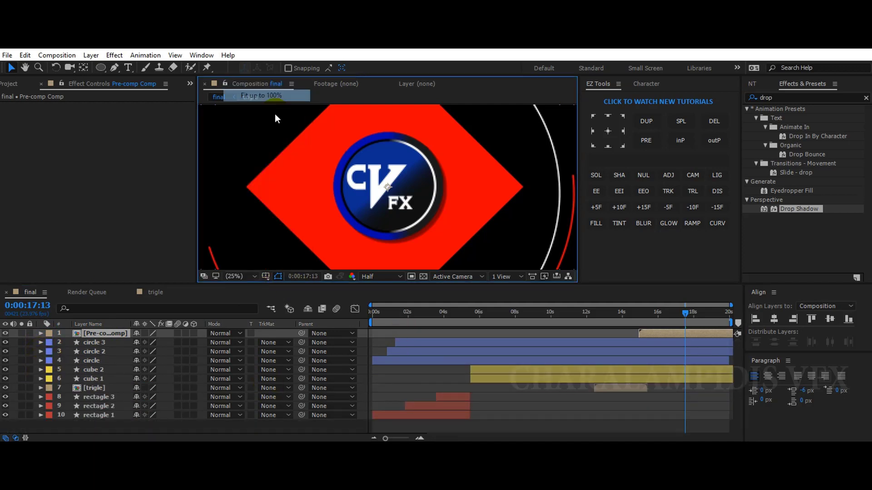
{"action": "mouse_move", "coordinate": [690, 314]}
{"action": "left_mouse_down"}
{"action": "mouse_move", "coordinate": [709, 317]}
{"action": "mouse_move", "coordinate": [699, 318]}
{"action": "left_mouse_up"}
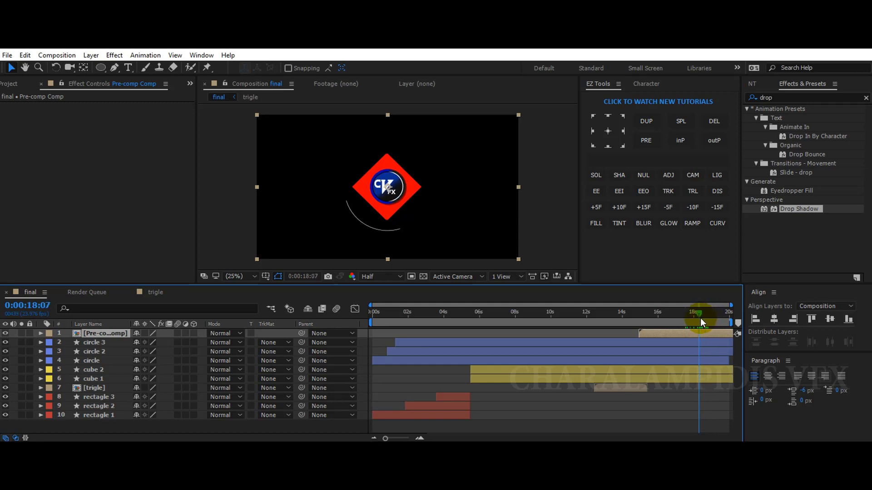
Step: Create a text layer reading 'charalampidisvfx'
{"action": "left_click", "coordinate": [129, 68]}
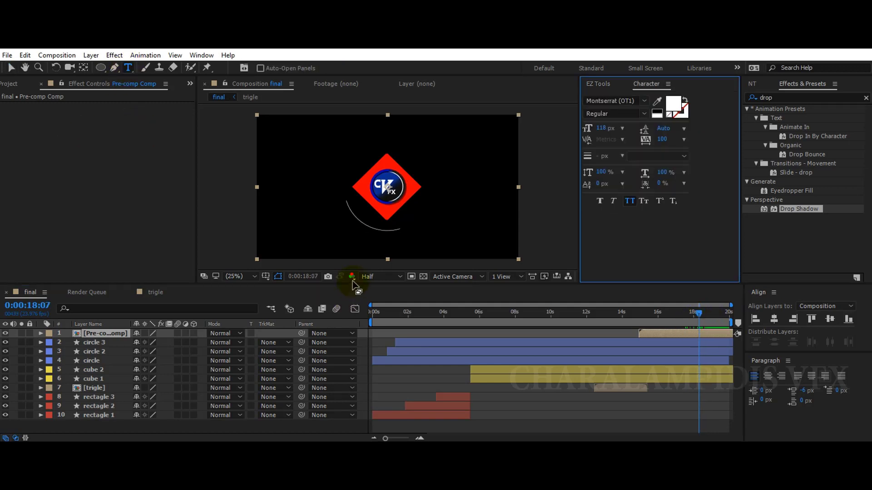
{"action": "left_click", "coordinate": [290, 243]}
{"action": "type", "text": "charalam"}
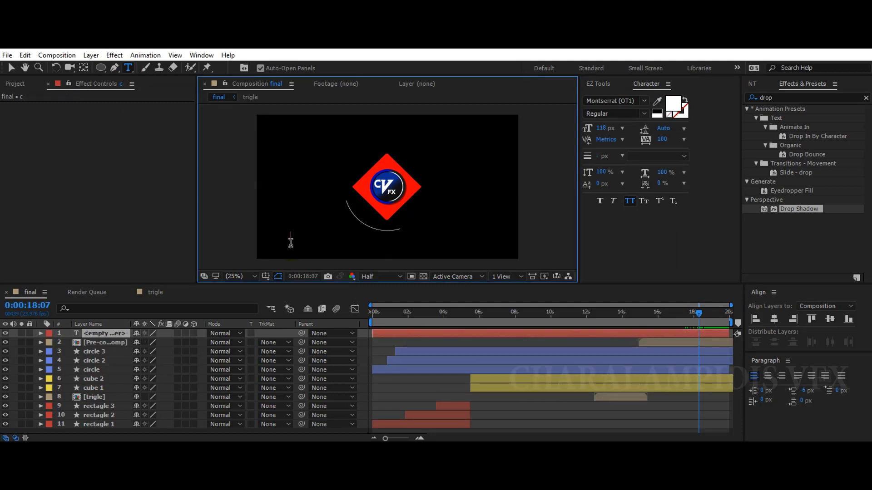
{"action": "type", "text": "pi"}
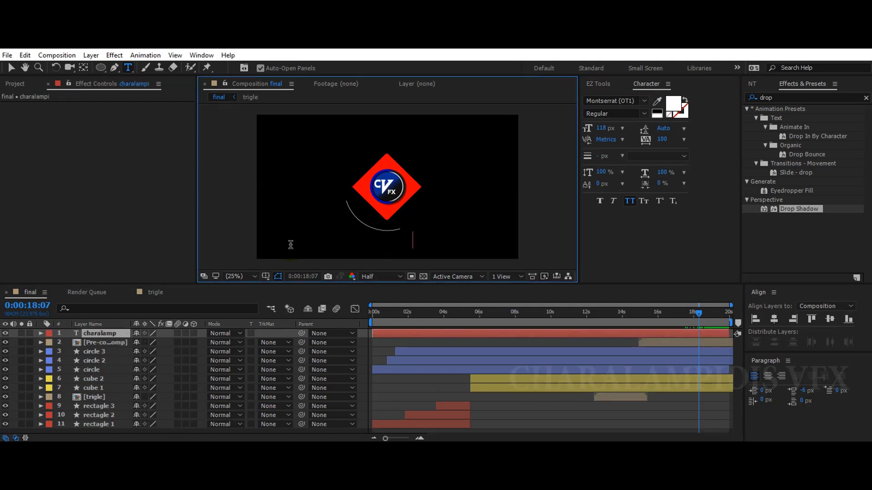
{"action": "type", "text": "disvf"}
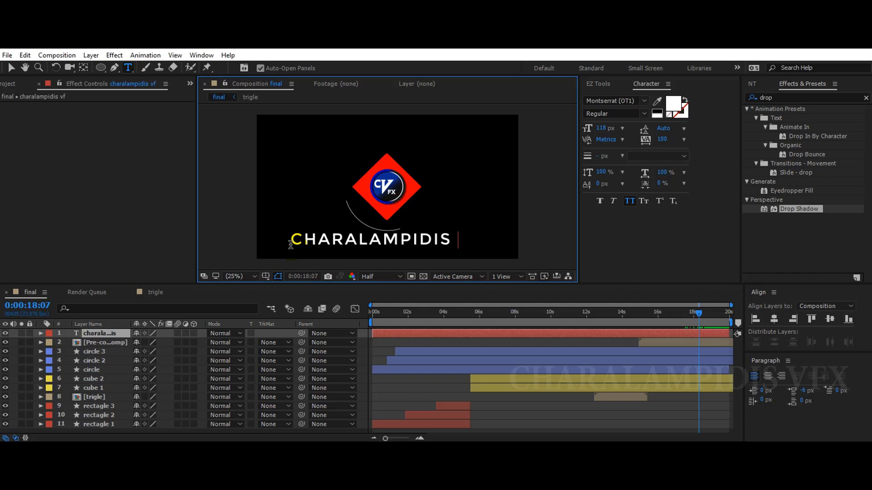
{"action": "type", "text": "x"}
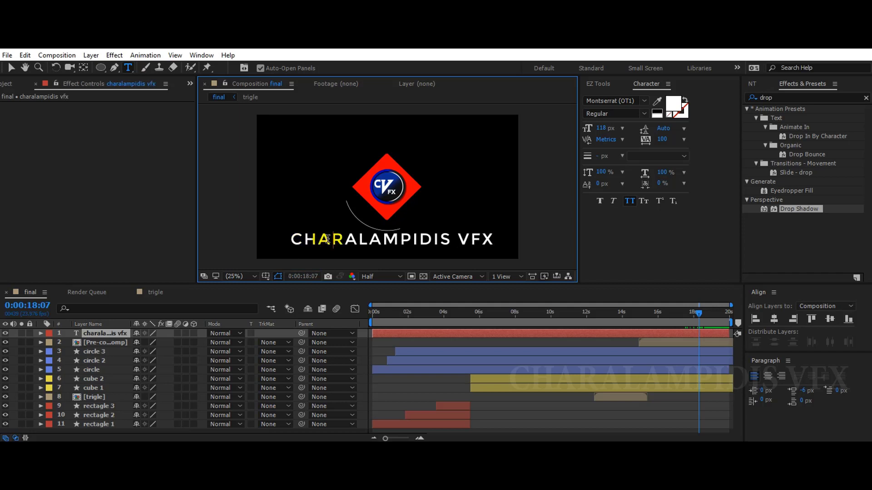
Step: Set the title to 56 px, centre its anchor point, and place it under the logo
{"action": "key", "text": "ctrl+a"}
{"action": "left_click_drag", "start_coordinate": [590, 128], "coordinate": [567, 128]}
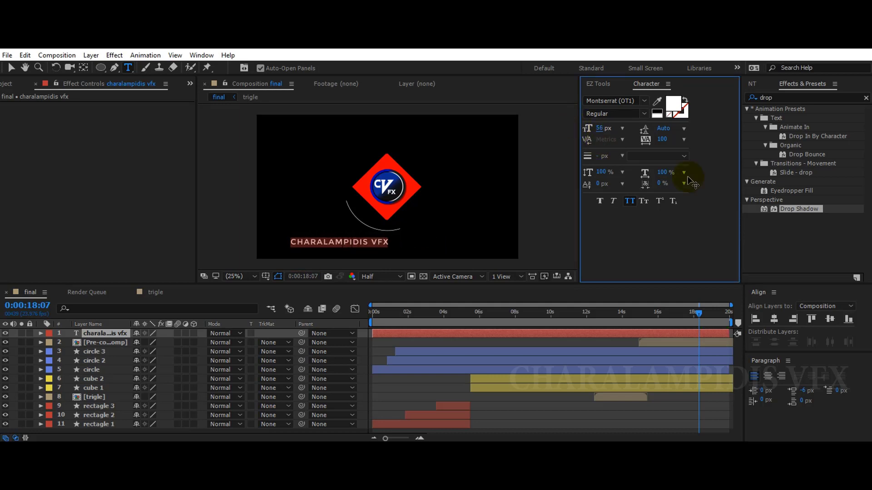
{"action": "left_click", "coordinate": [597, 83]}
{"action": "left_click", "coordinate": [608, 132]}
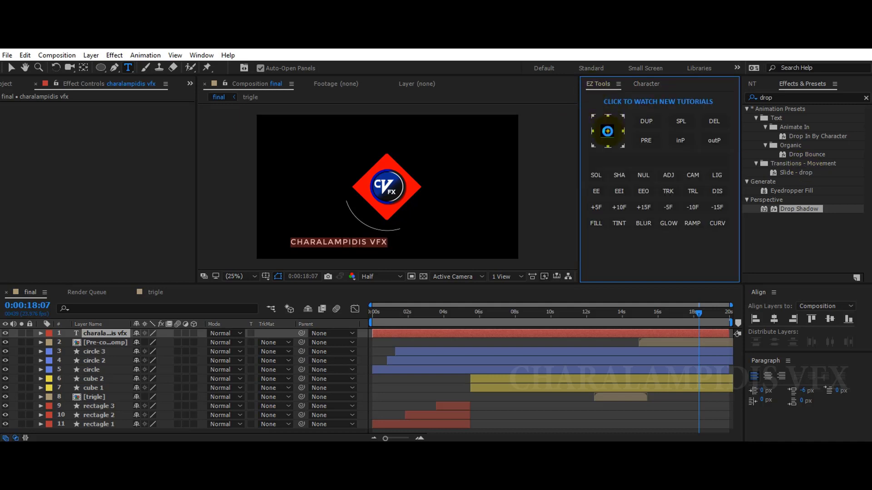
{"action": "left_click", "coordinate": [10, 67]}
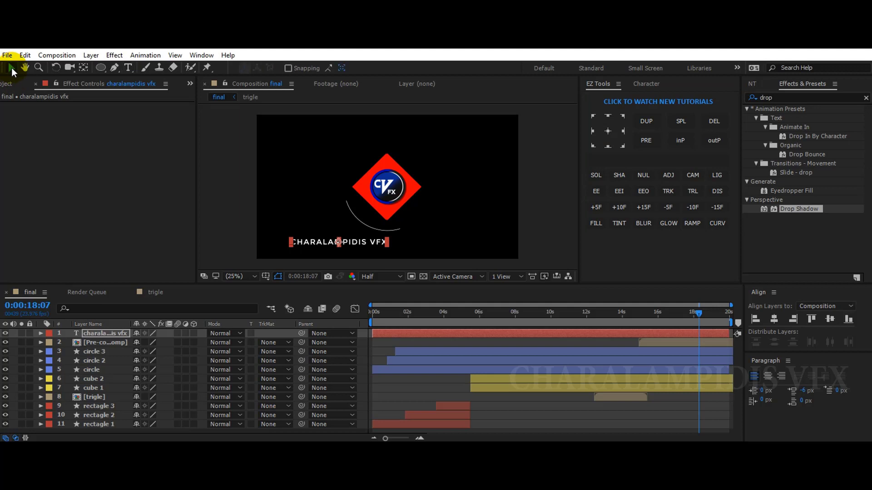
{"action": "mouse_move", "coordinate": [320, 241]}
{"action": "left_mouse_down"}
{"action": "mouse_move", "coordinate": [380, 226]}
{"action": "mouse_move", "coordinate": [372, 226]}
{"action": "left_mouse_up"}
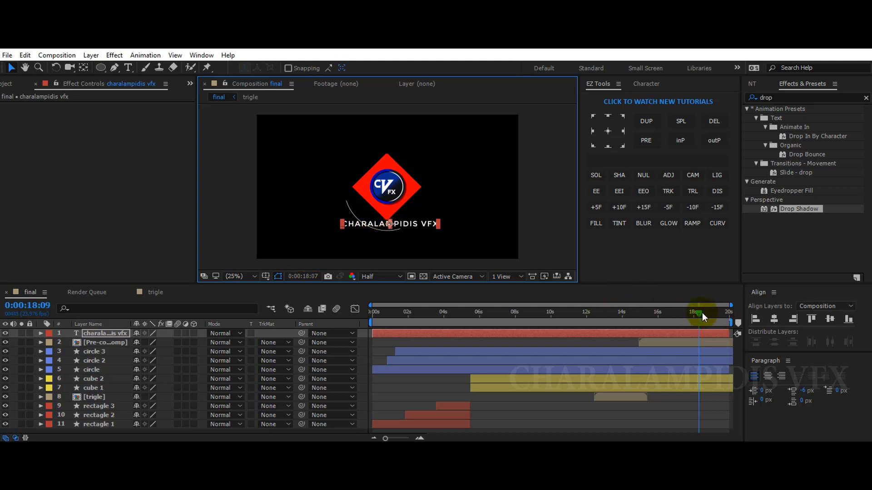
Step: Add a Tracking animator and keyframe Tracking Amount 643 at 18:14
{"action": "left_click_drag", "start_coordinate": [700, 314], "coordinate": [705, 313]}
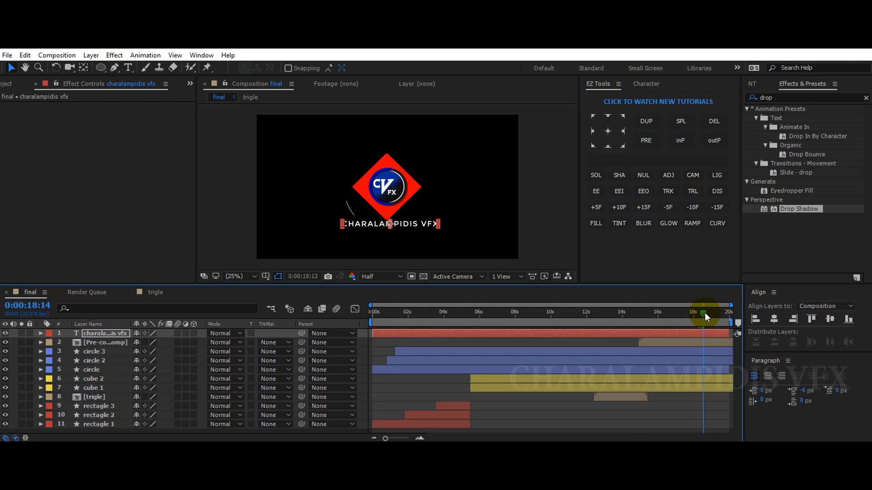
{"action": "right_click", "coordinate": [104, 335]}
{"action": "left_click", "coordinate": [86, 386]}
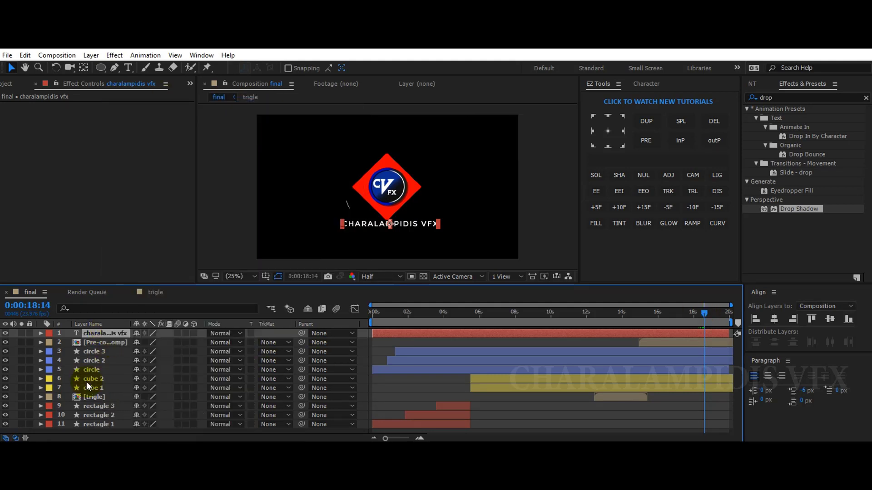
{"action": "left_click", "coordinate": [40, 334]}
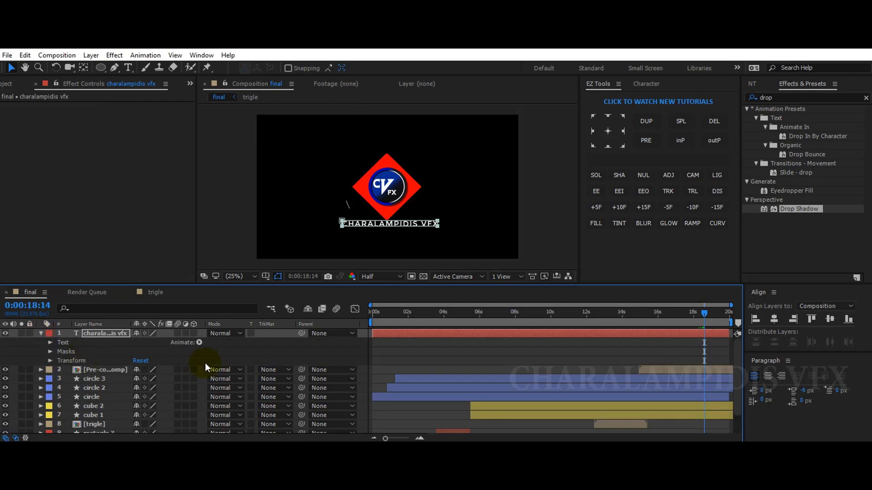
{"action": "left_click", "coordinate": [199, 342]}
{"action": "left_click", "coordinate": [244, 267]}
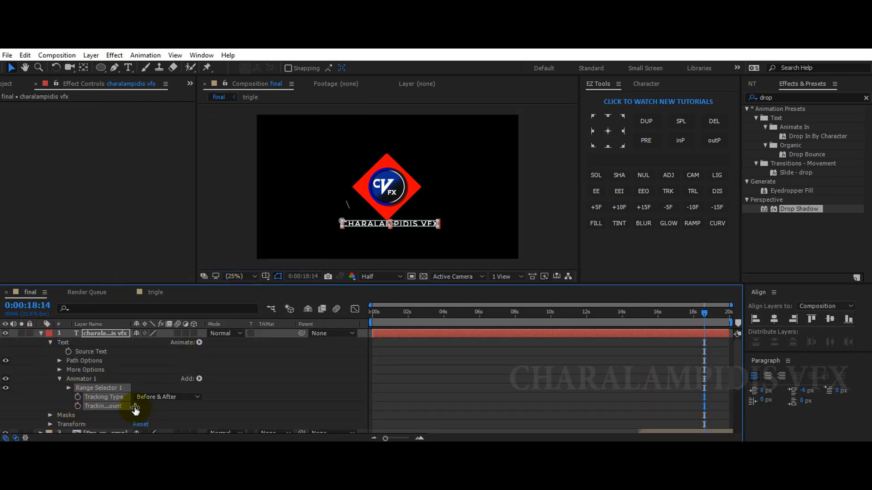
{"action": "left_click_drag", "start_coordinate": [135, 409], "coordinate": [583, 407]}
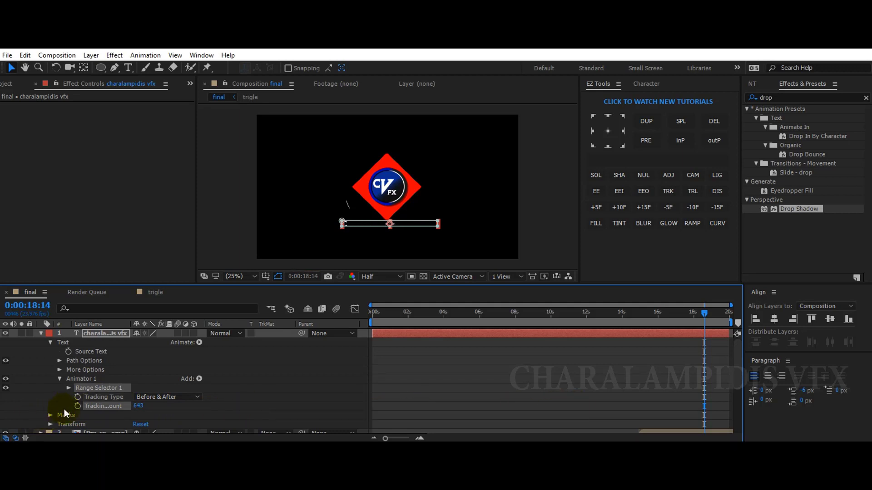
{"action": "left_click", "coordinate": [78, 407]}
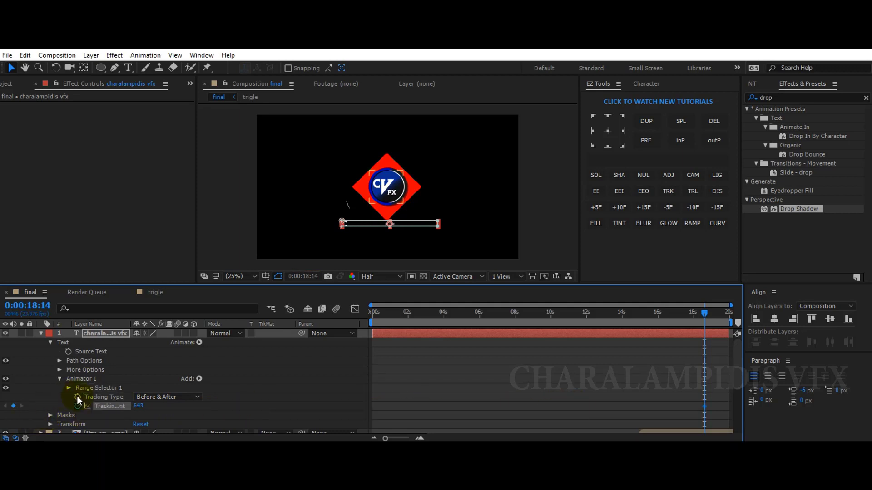
Step: Trim the text layer to start at 18:14 and keyframe tracking 0 at the end
{"action": "key", "text": "u"}
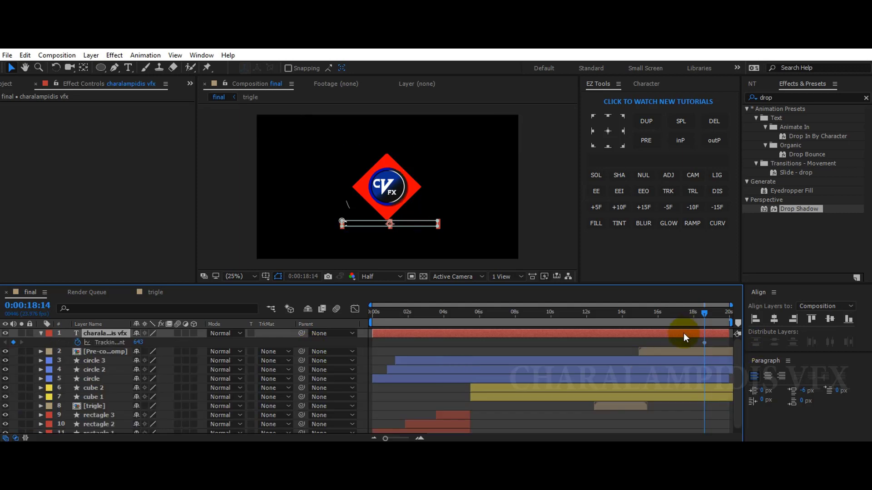
{"action": "key", "text": "alt+bracketleft"}
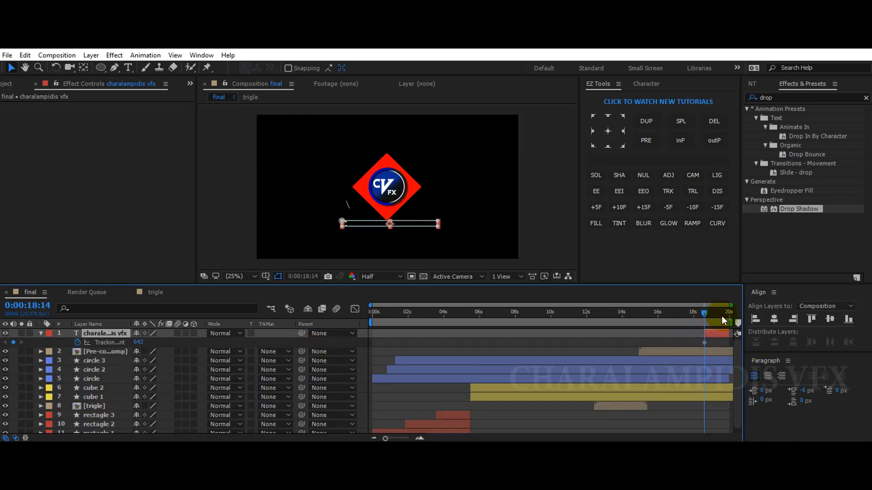
{"action": "key", "text": "End"}
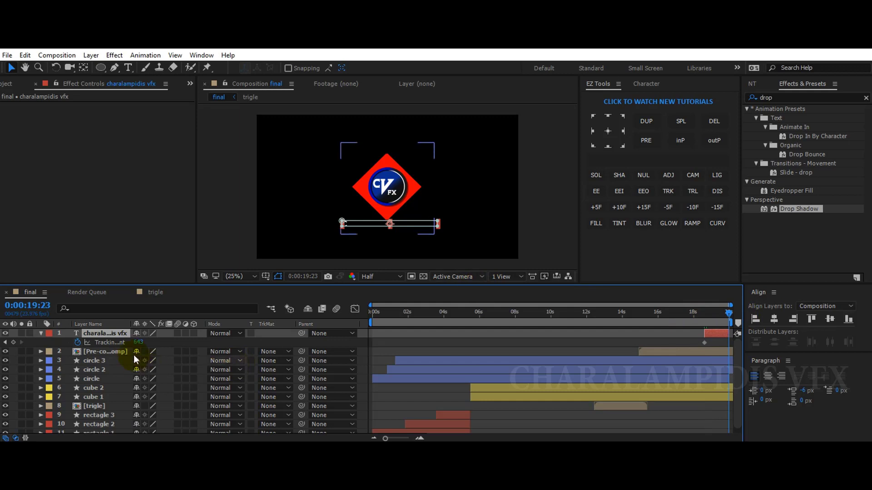
{"action": "type", "text": "0"}
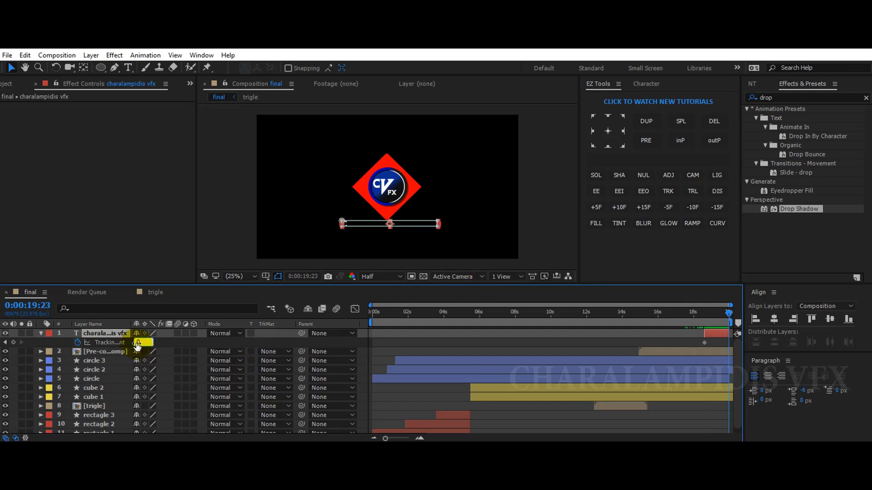
{"action": "key", "text": "Return"}
Step: Select both tracking keyframes, give the text layer a Peach label, and precompose it
{"action": "left_click_drag", "start_coordinate": [728, 347], "coordinate": [700, 339]}
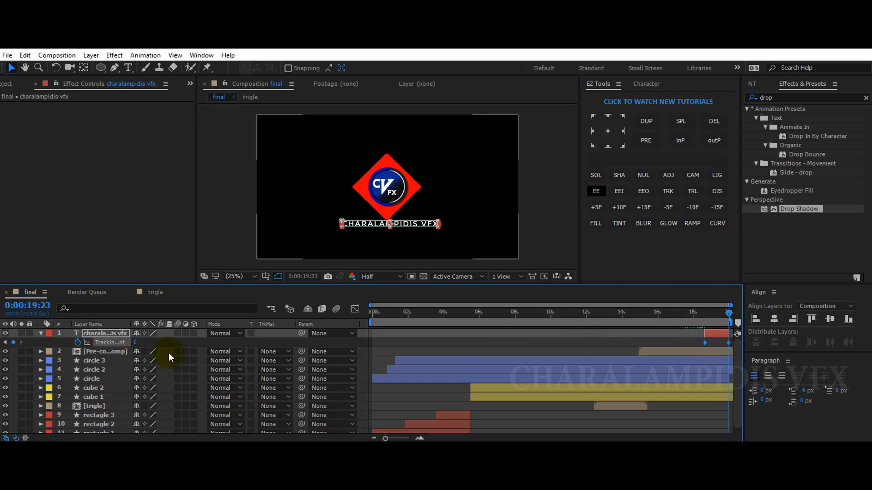
{"action": "left_click", "coordinate": [49, 334]}
{"action": "left_click", "coordinate": [61, 210]}
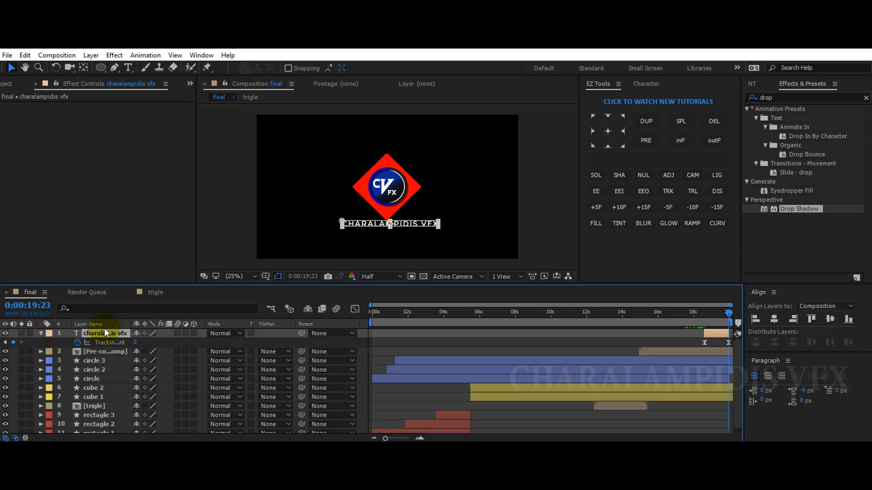
{"action": "left_click", "coordinate": [645, 140]}
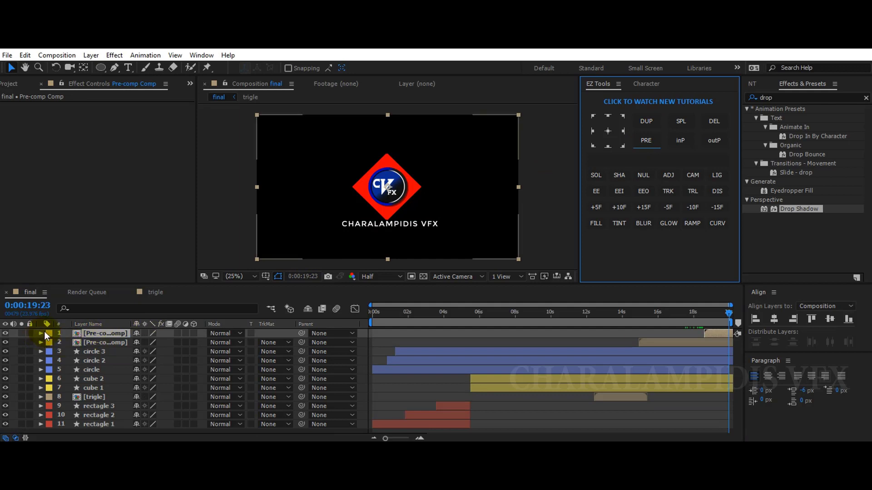
Step: Rename the top layer 'text' and the second layer 'logo'
{"action": "left_click", "coordinate": [103, 333]}
{"action": "key", "text": "Return"}
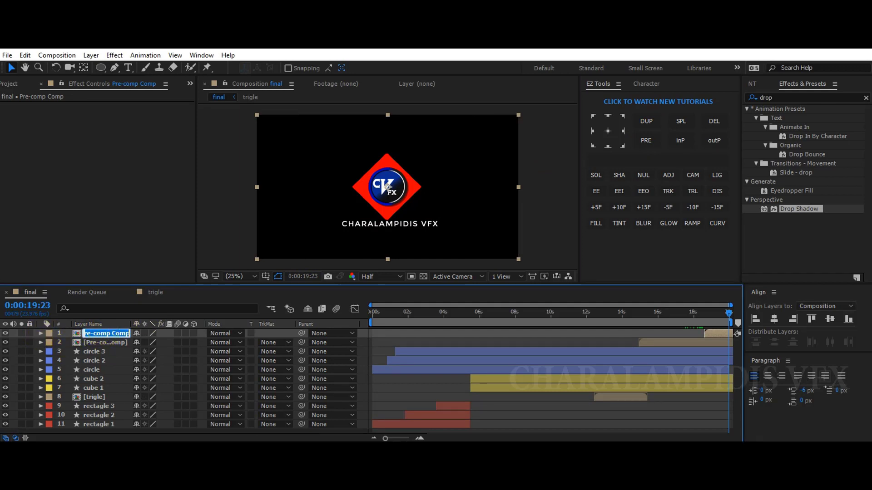
{"action": "type", "text": "text"}
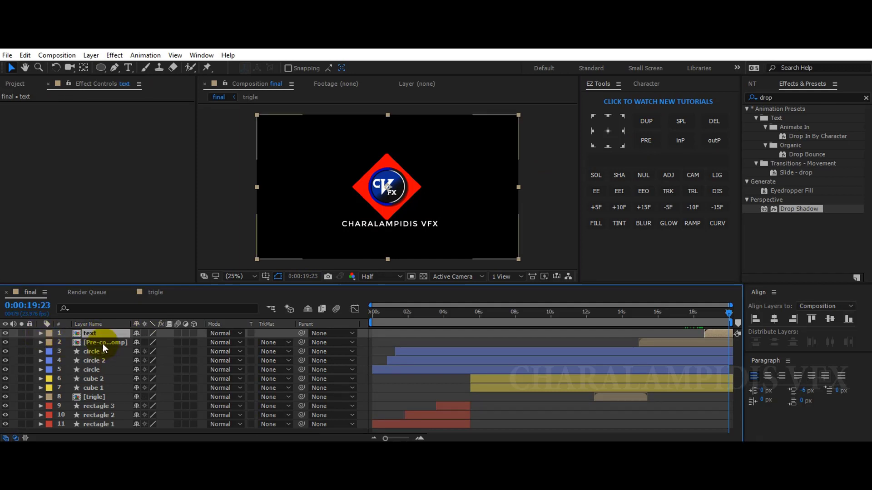
{"action": "left_click", "coordinate": [102, 342]}
{"action": "key", "text": "Return"}
{"action": "type", "text": "logo"}
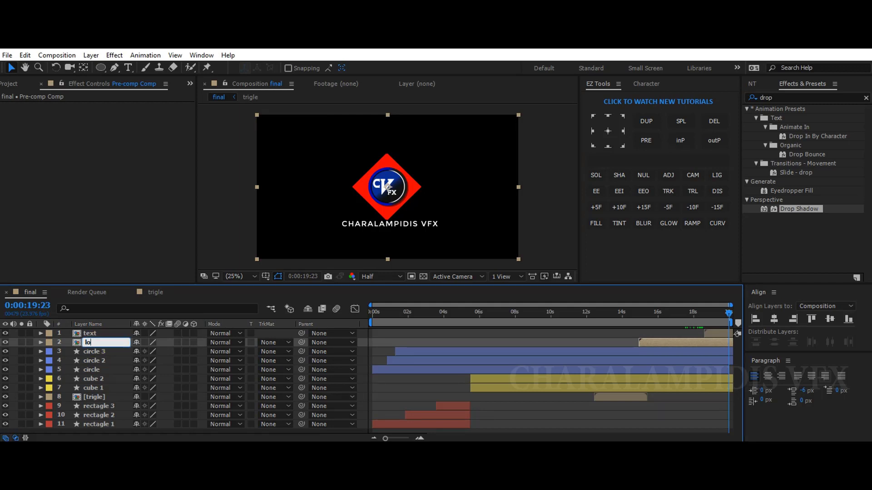
{"action": "key", "text": "Return"}
{"action": "left_click", "coordinate": [386, 312]}
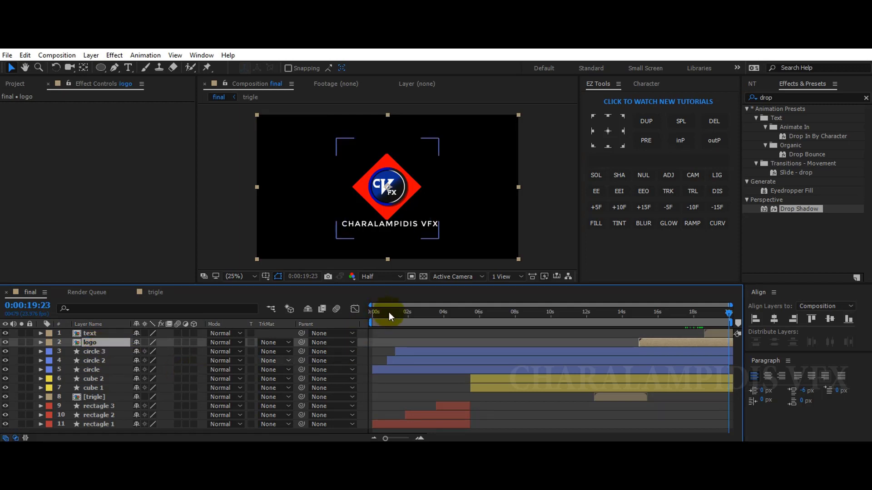
Step: Preview the animation and check its final frame with the text layer selected
{"action": "key", "text": "space"}
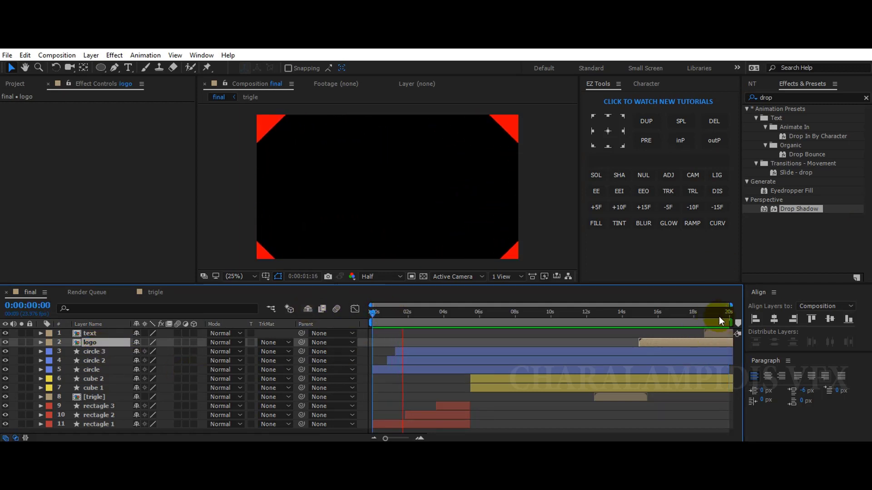
{"action": "left_click", "coordinate": [730, 317]}
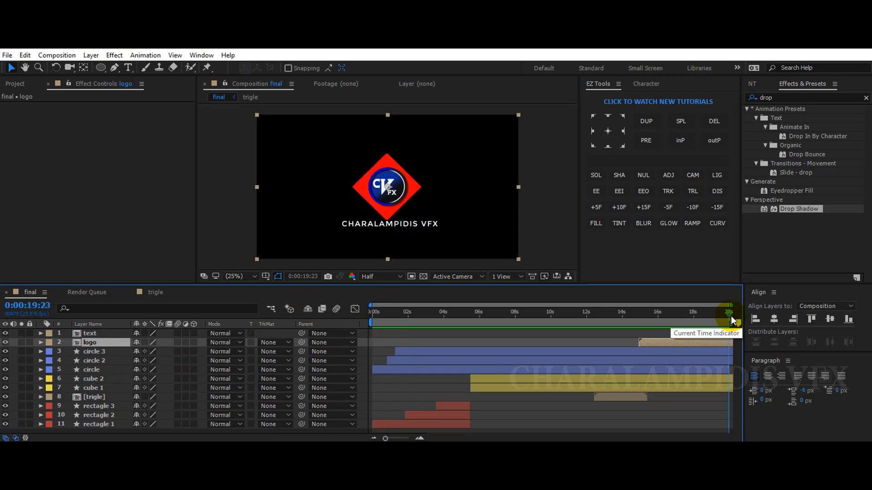
{"action": "left_click", "coordinate": [91, 335]}
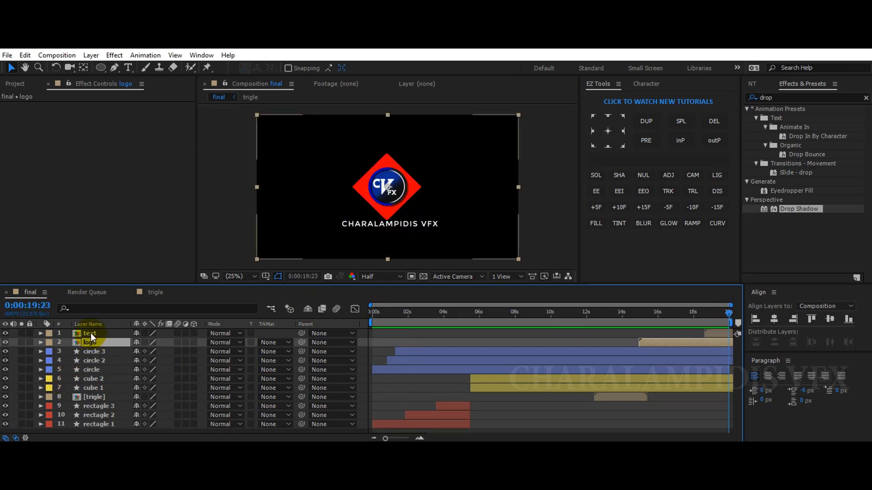
{"action": "key", "text": "Return"}
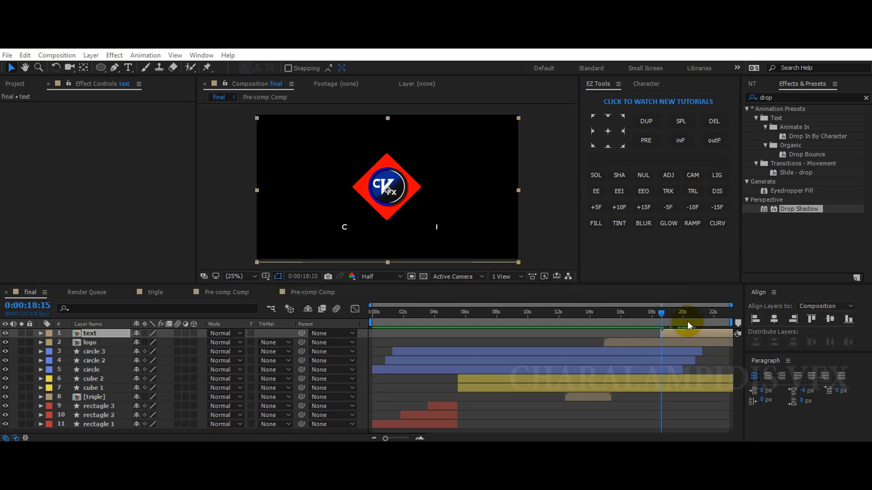
Step: Trim circle 3, circle 2 and circle so their out points are 0:00:18:15
{"action": "left_click", "coordinate": [656, 353]}
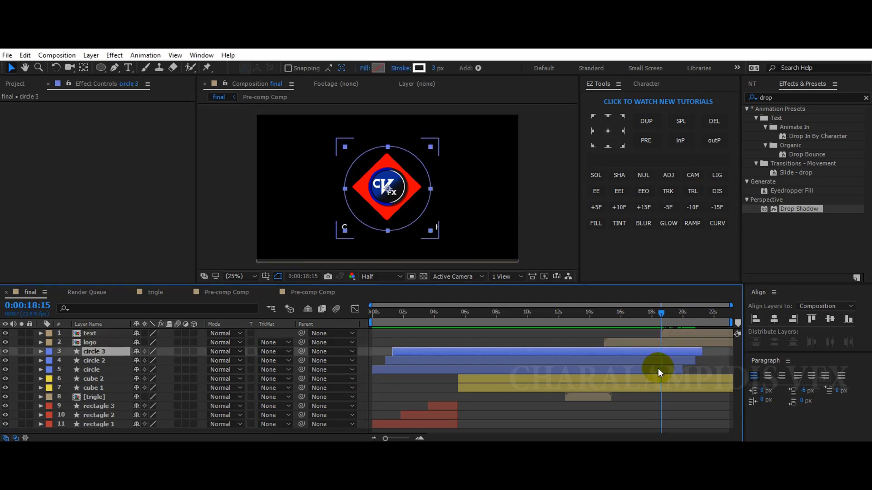
{"action": "left_click", "coordinate": [658, 369], "text": "shift"}
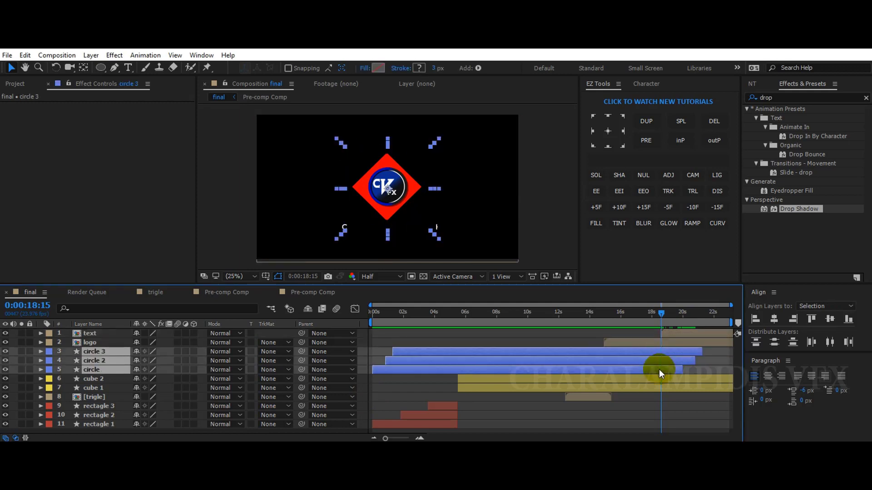
{"action": "key", "text": "alt+bracketright"}
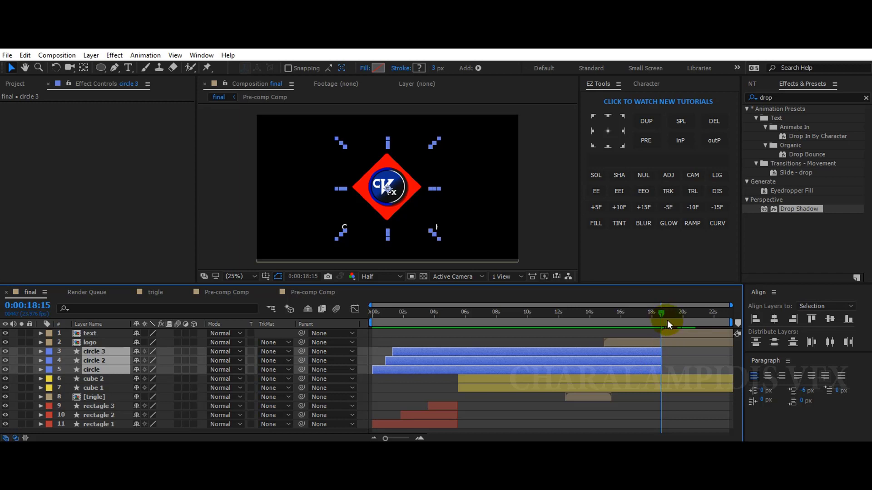
{"action": "key", "text": "space"}
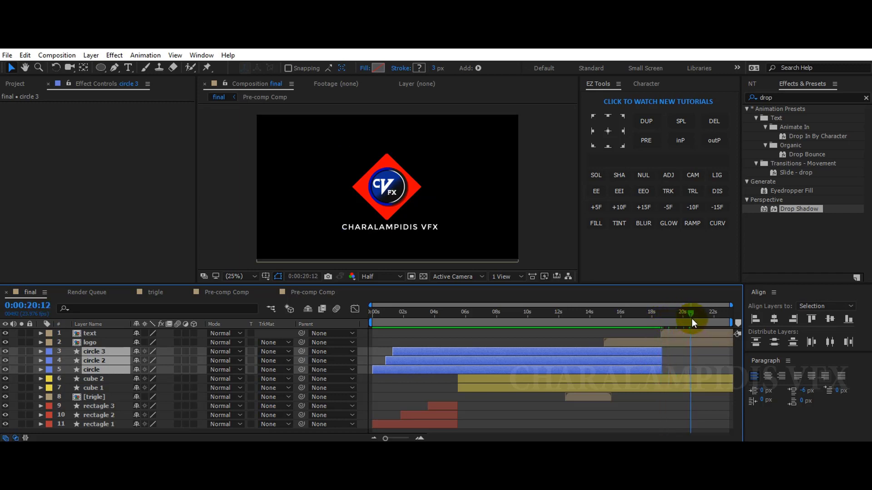
Step: Create a new adjustment layer and move it to the top of the layer stack
{"action": "left_click", "coordinate": [89, 56]}
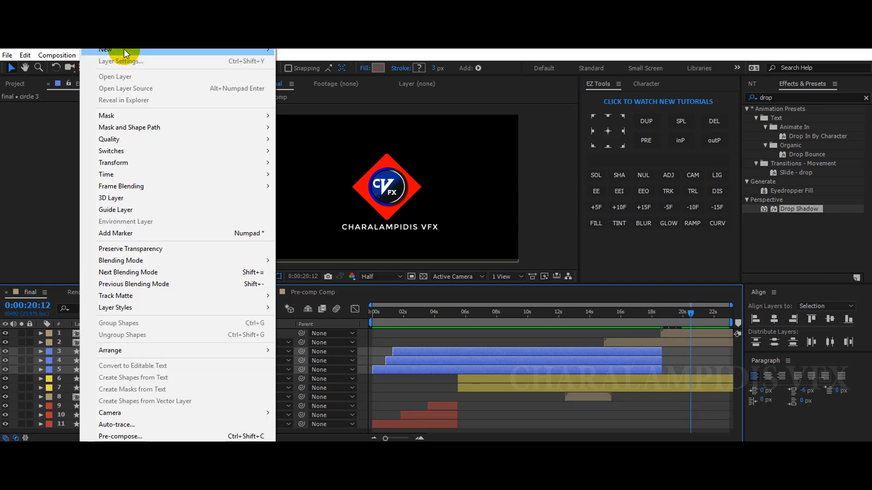
{"action": "mouse_move", "coordinate": [124, 50]}
{"action": "left_click", "coordinate": [318, 119]}
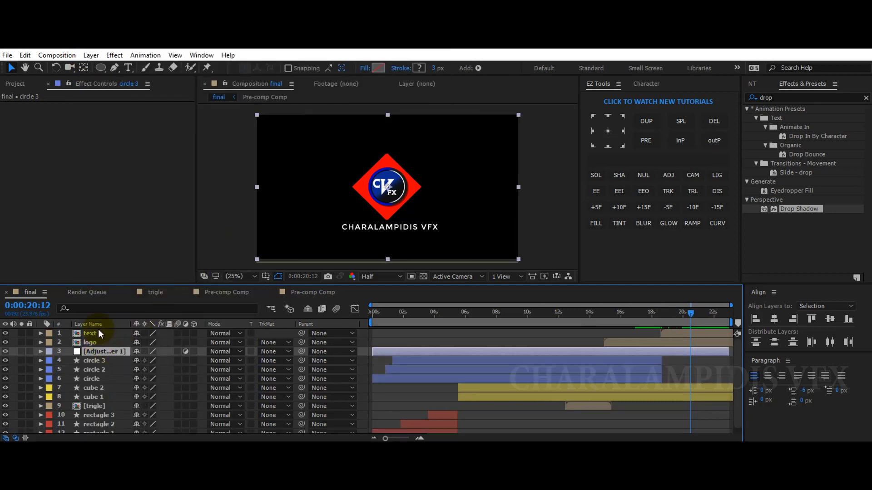
{"action": "key", "text": "ctrl+shift+bracketright"}
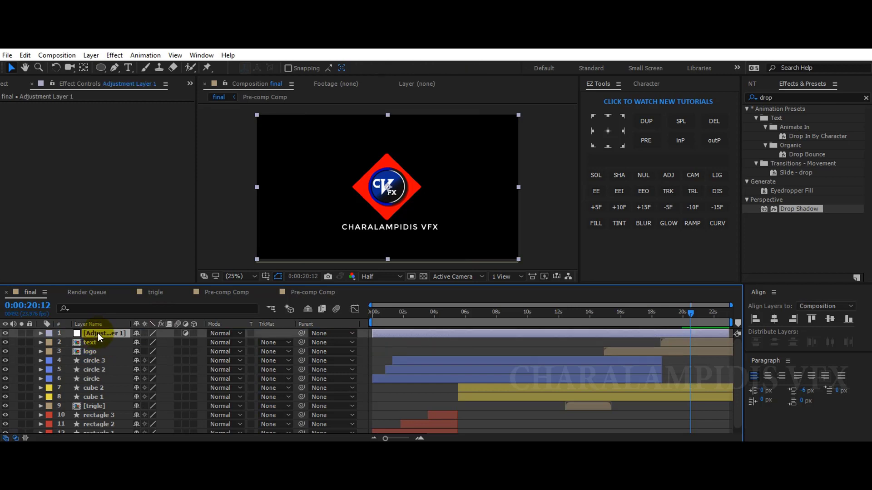
Step: Rename the adjustment layer 'scale' and search Effects & Presets for 'transf'
{"action": "key", "text": "Return"}
{"action": "key", "text": "ctrl+a"}
{"action": "type", "text": "sc"}
{"action": "key", "text": "Return"}
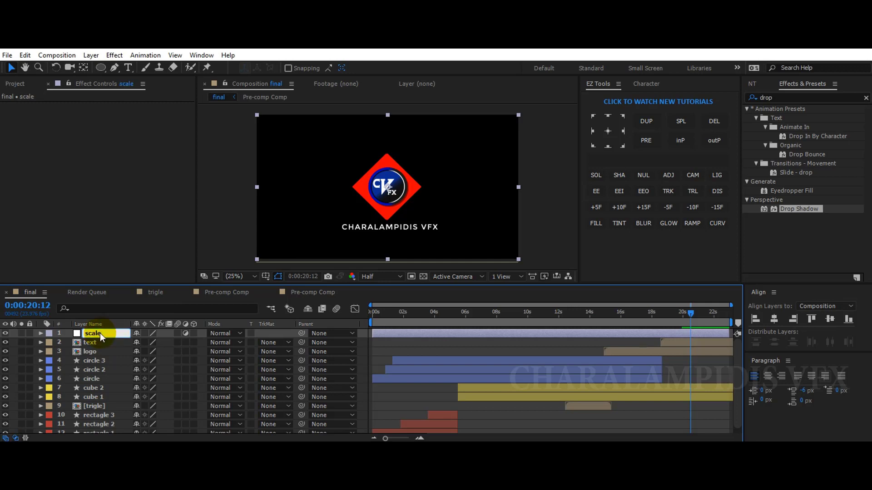
{"action": "left_click", "coordinate": [785, 97]}
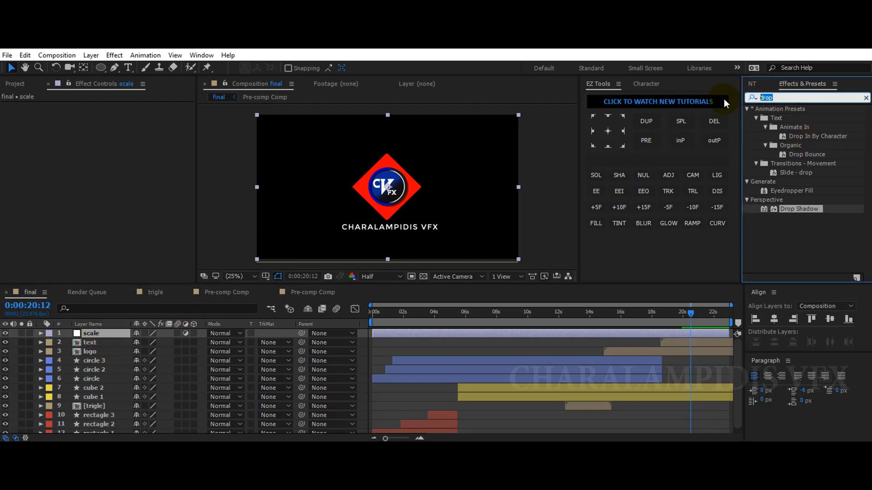
{"action": "type", "text": "transf"}
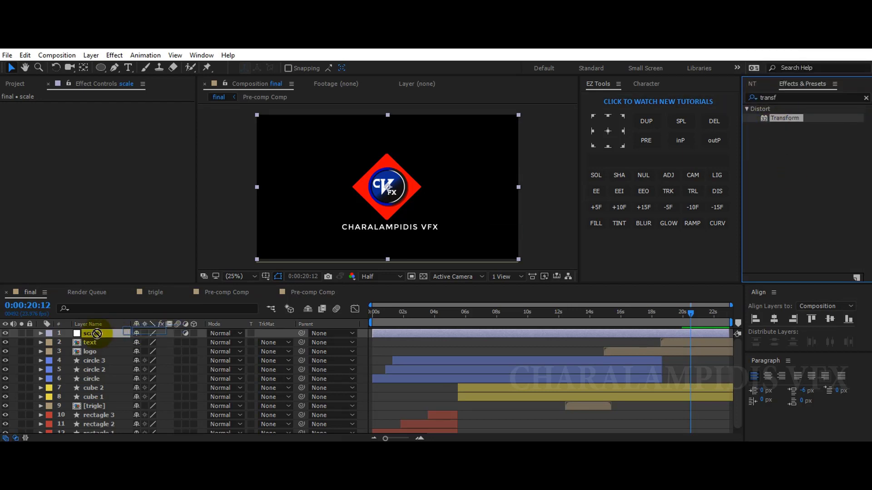
Step: Apply Transform to the scale layer and keyframe its Scale from 100 at 20:12 to 133 at 22:22
{"action": "left_click_drag", "start_coordinate": [459, 247], "coordinate": [90, 334]}
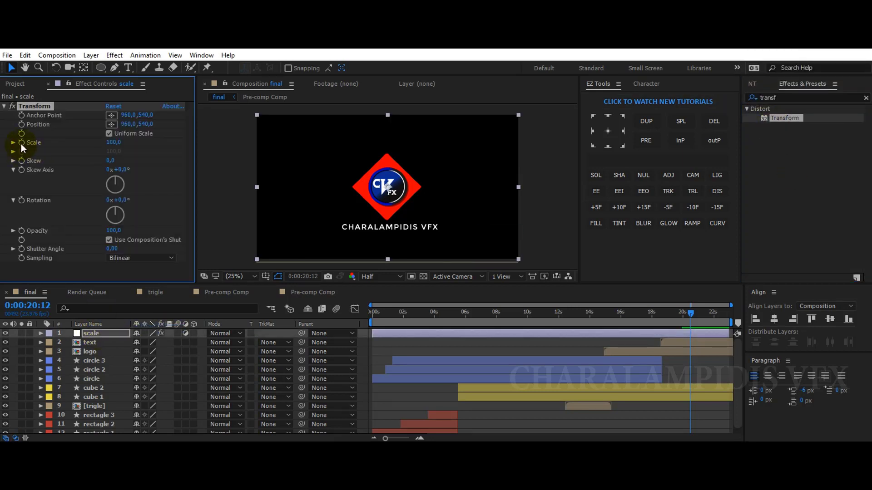
{"action": "left_click", "coordinate": [662, 322]}
{"action": "left_click_drag", "start_coordinate": [721, 313], "coordinate": [730, 315]}
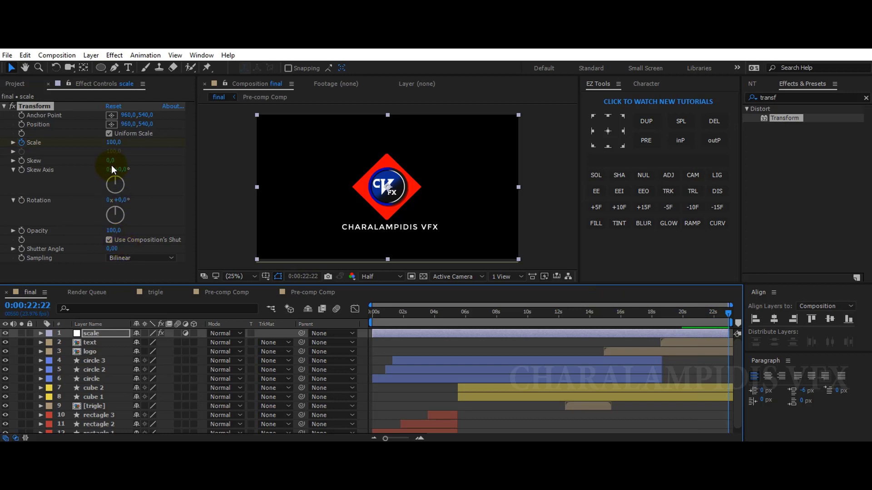
{"action": "left_click_drag", "start_coordinate": [120, 144], "coordinate": [133, 143]}
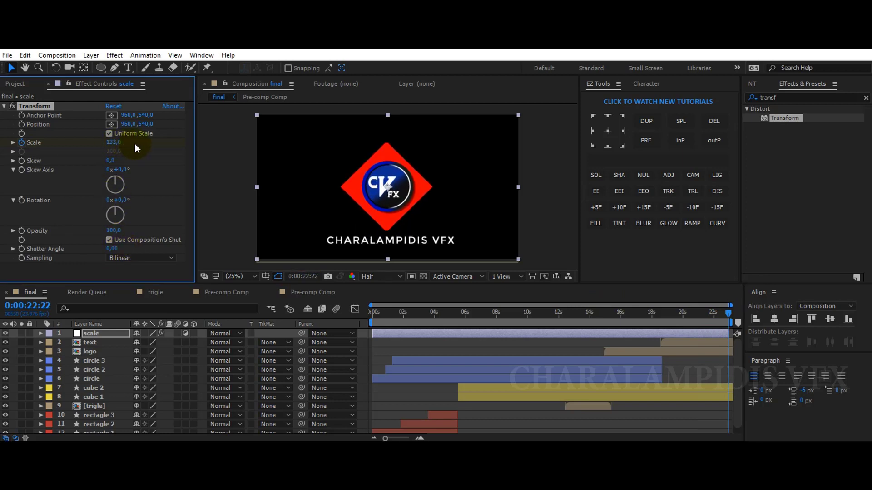
Step: Apply Easy Ease to both Scale keyframes on the scale layer
{"action": "left_click", "coordinate": [100, 334]}
{"action": "key", "text": "u"}
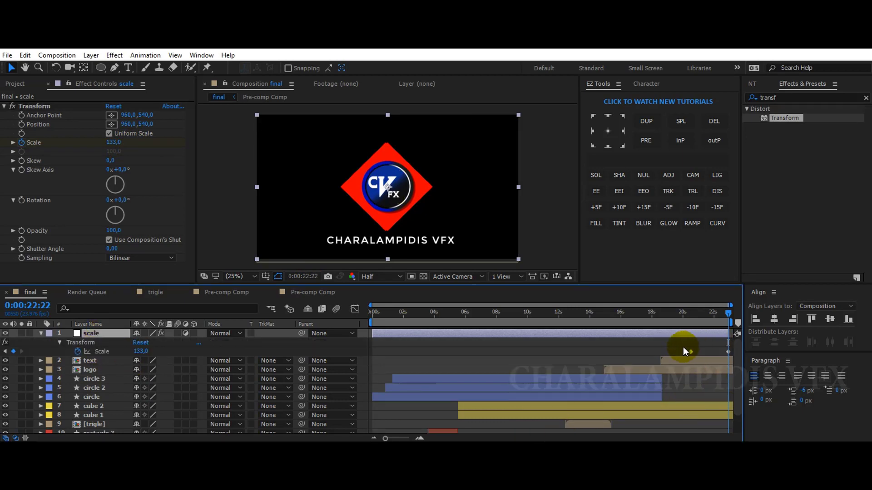
{"action": "left_click_drag", "start_coordinate": [683, 347], "coordinate": [730, 357]}
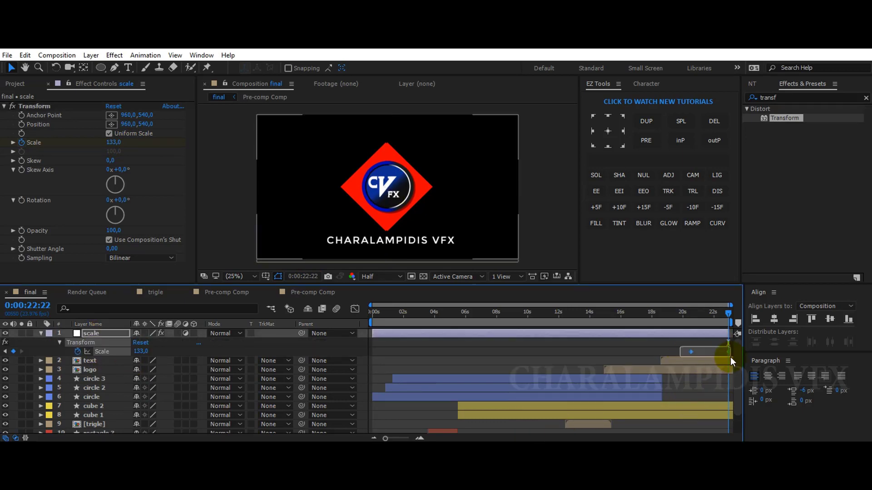
{"action": "left_click", "coordinate": [596, 192]}
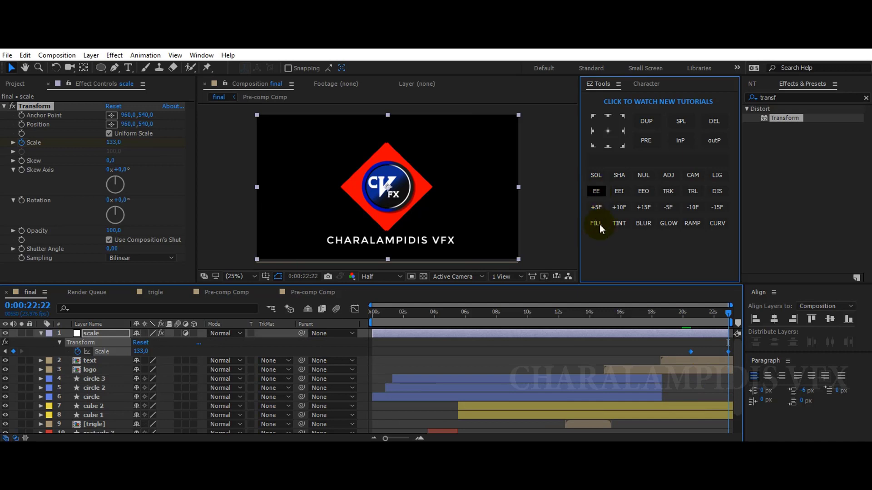
{"action": "left_click", "coordinate": [41, 333]}
{"action": "left_click", "coordinate": [4, 109]}
Step: Collapse the Transform effect properties and return to the composition's first frame
{"action": "left_click", "coordinate": [4, 107]}
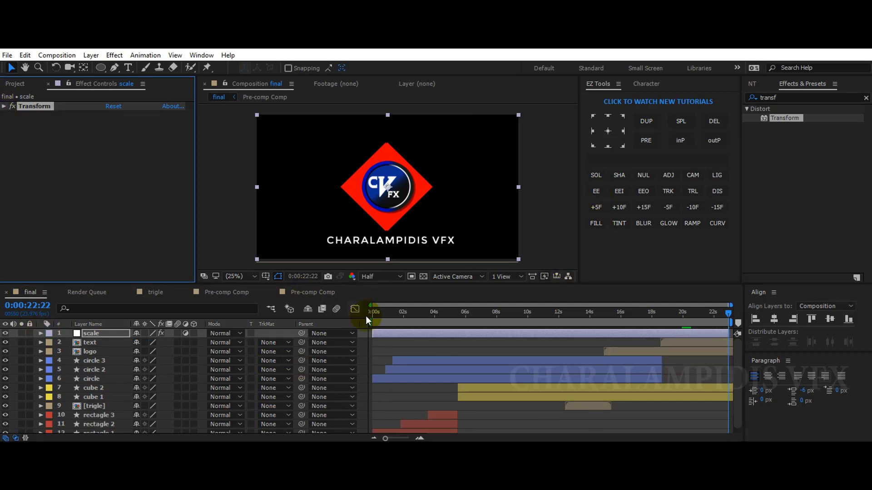
{"action": "left_click", "coordinate": [342, 315]}
{"action": "key", "text": "Home"}
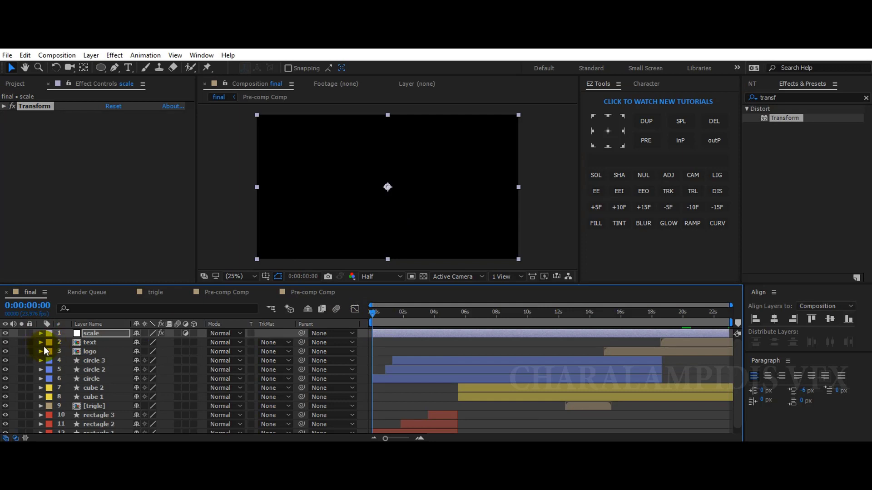
Step: Set the text and logo layer labels to Lavender and preview the animation
{"action": "left_click", "coordinate": [97, 344]}
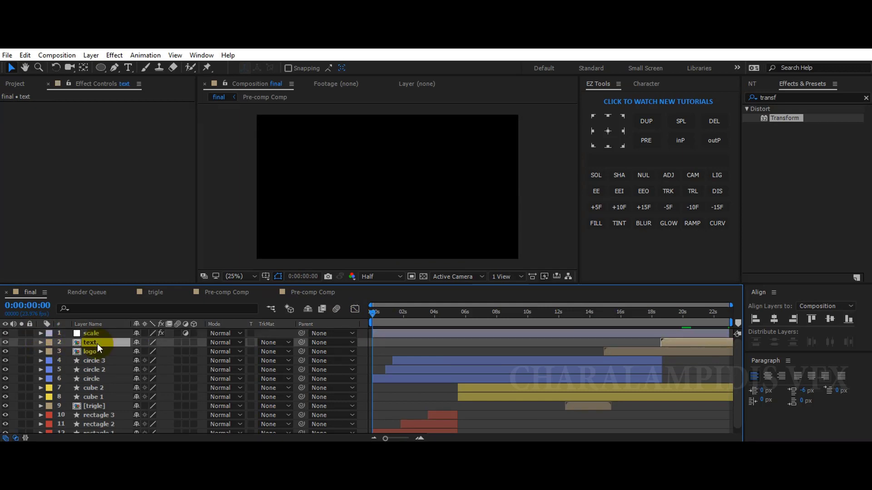
{"action": "left_click", "coordinate": [84, 353], "text": "ctrl"}
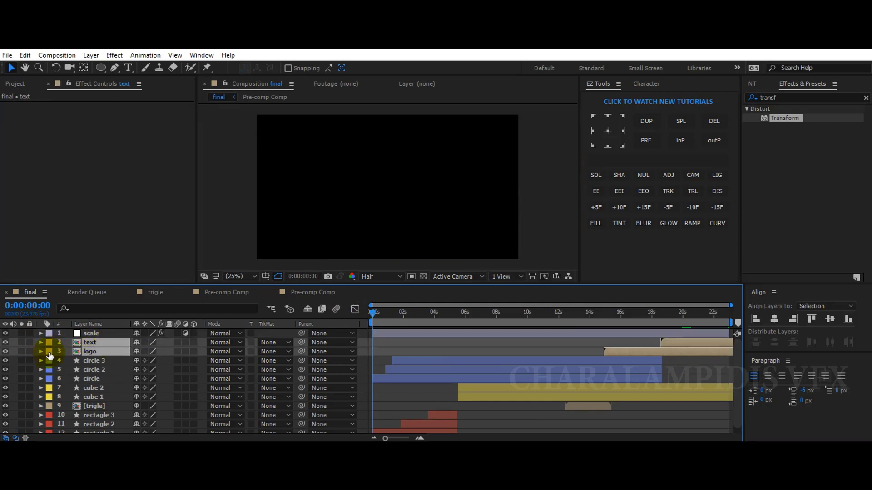
{"action": "left_click", "coordinate": [49, 352]}
{"action": "left_click", "coordinate": [80, 222]}
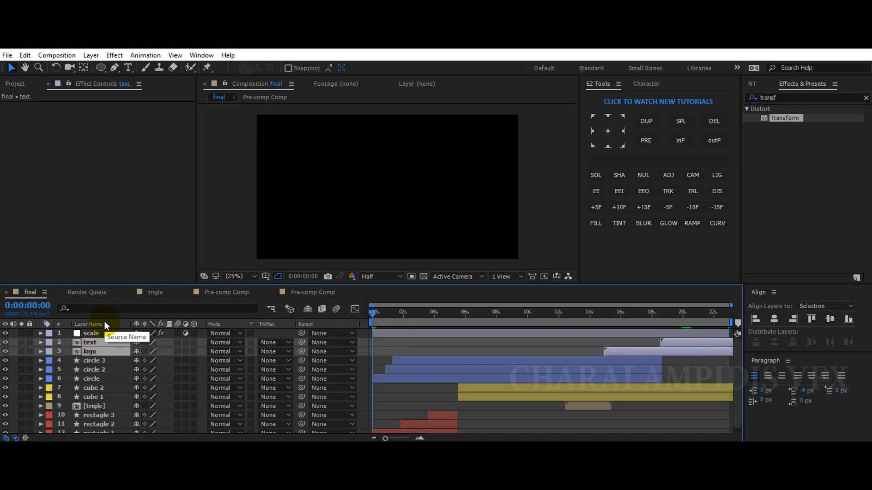
{"action": "key", "text": "space"}
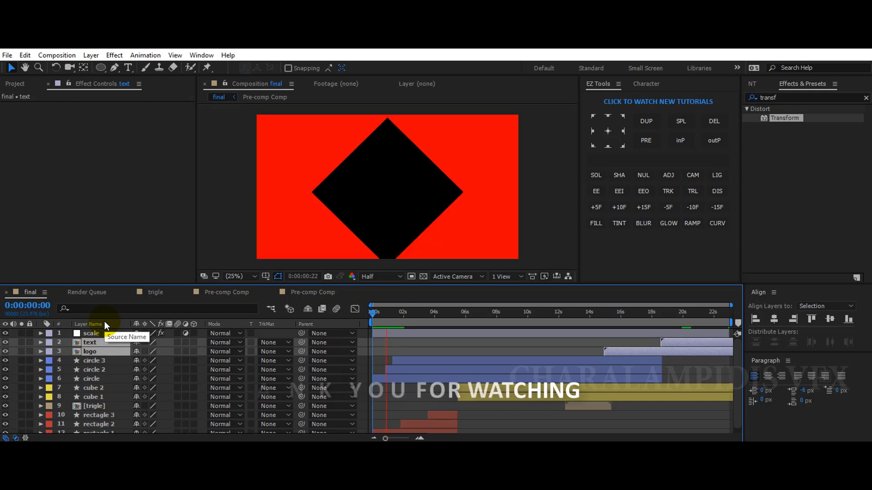